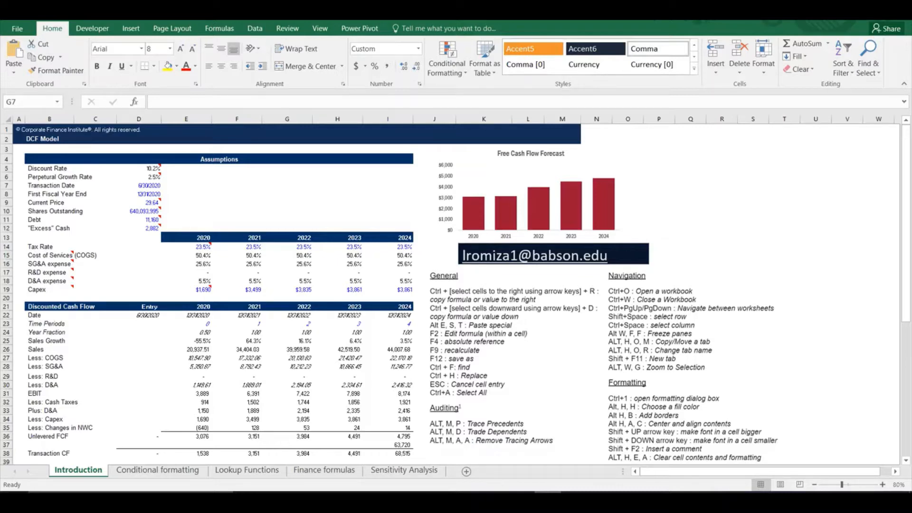
Examine the available font colors for the empty cell G7 in the assumptions area
click(502, 261)
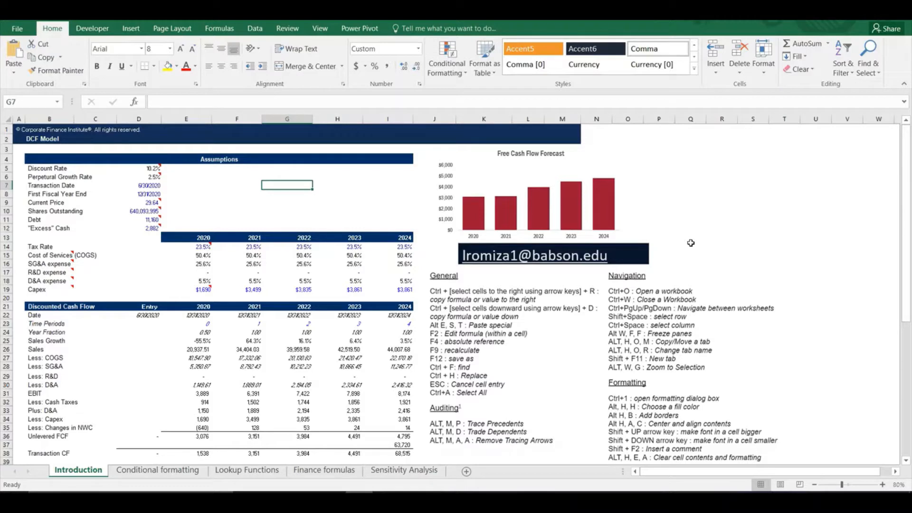
key(alt)
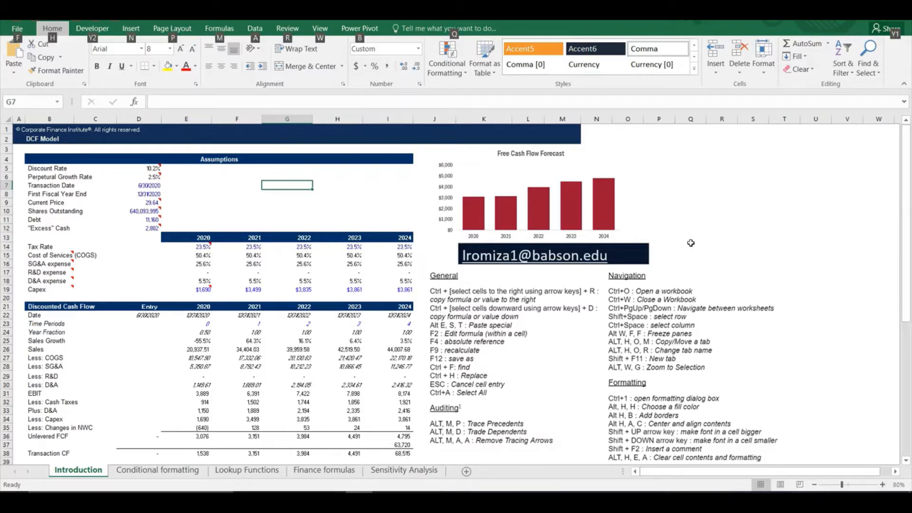
key(h)
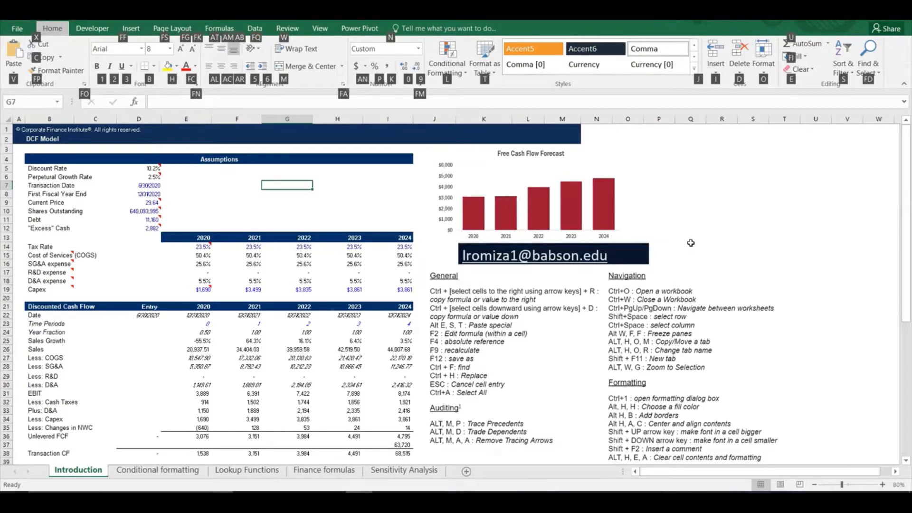
key(f)
key(c)
key(Down)
key(Down)
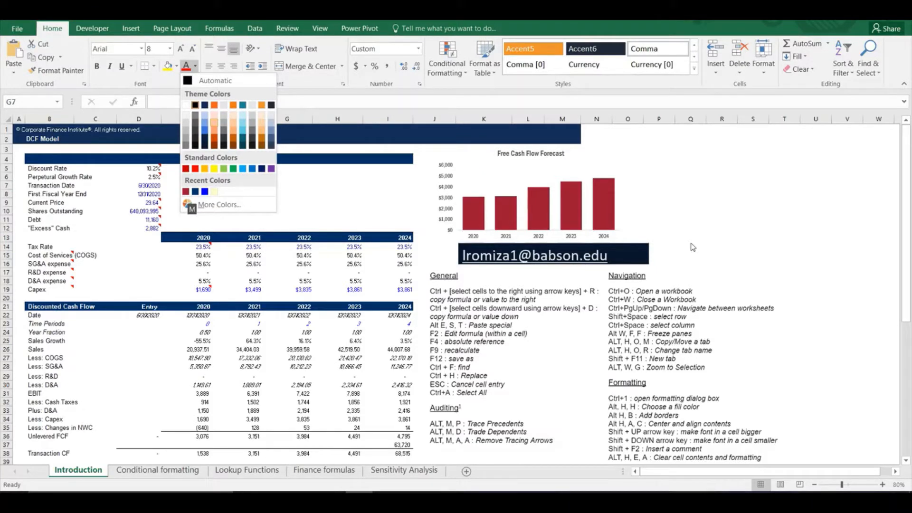
key(Left)
key(Return)
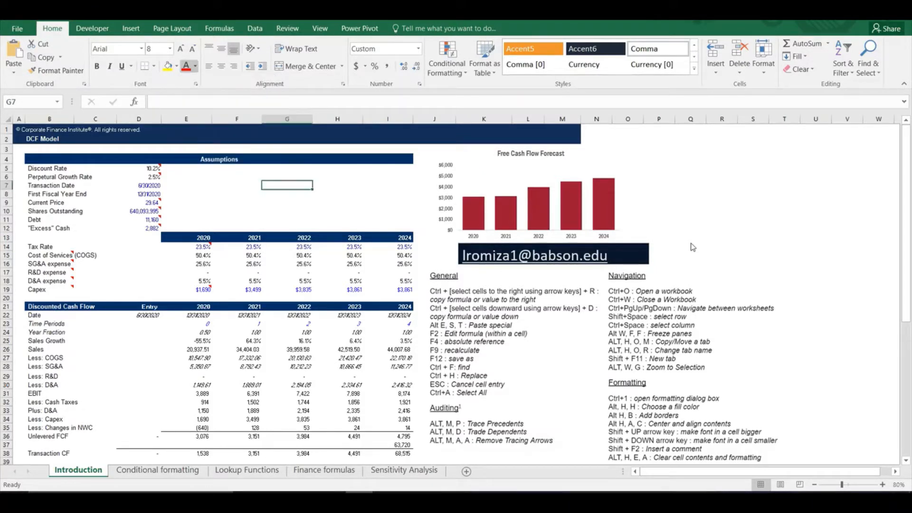
key(alt+h)
key(Escape)
key(Escape)
Examine the keyboard shortcut reference beside the DCF model, including its formatting section
scroll(690, 243, down, 2)
click(647, 306)
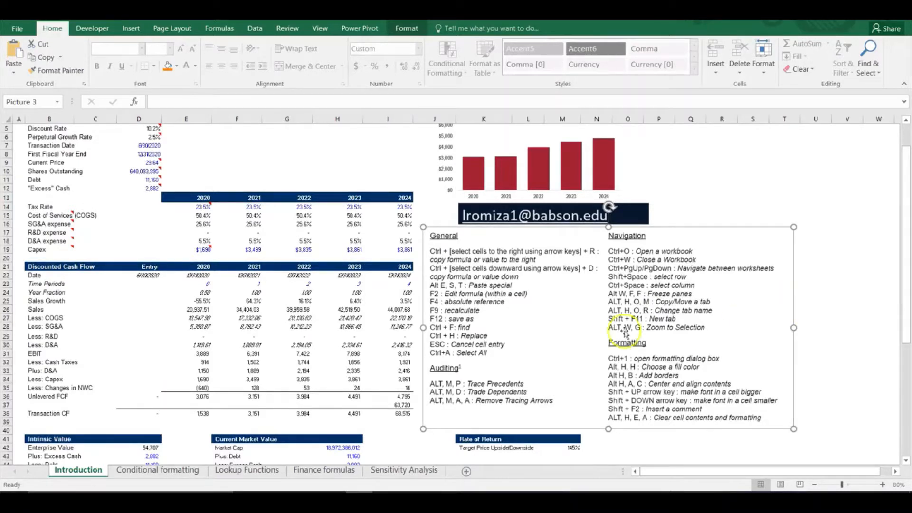
scroll(386, 270, up, 2)
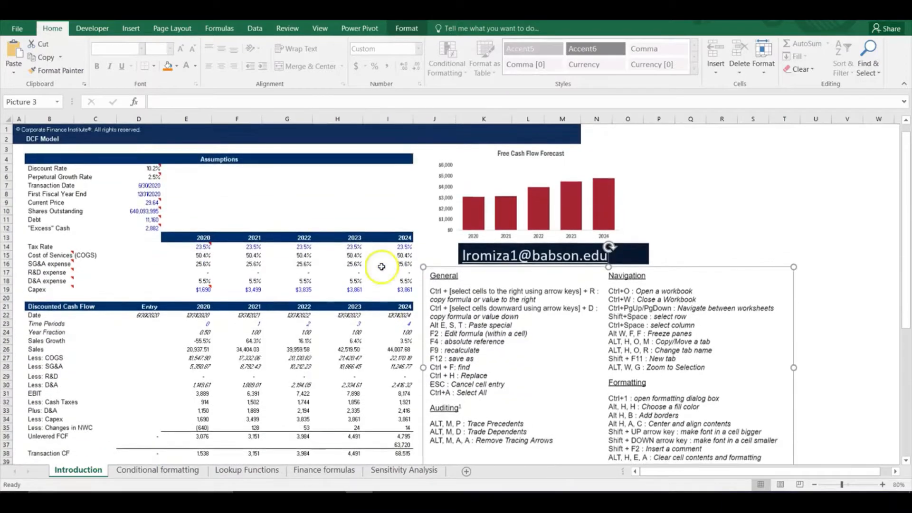
Preview the themed cell styles on the empty cell G8 and leave without applying one
click(309, 196)
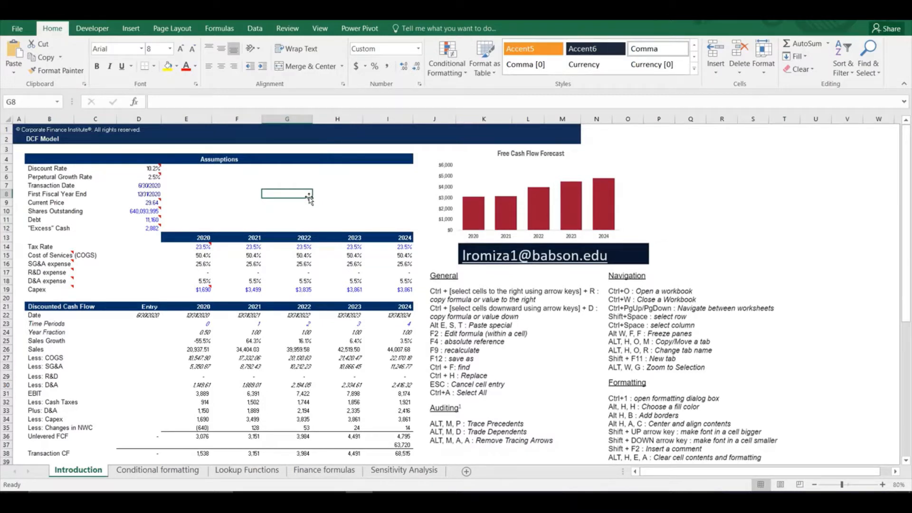
key(alt)
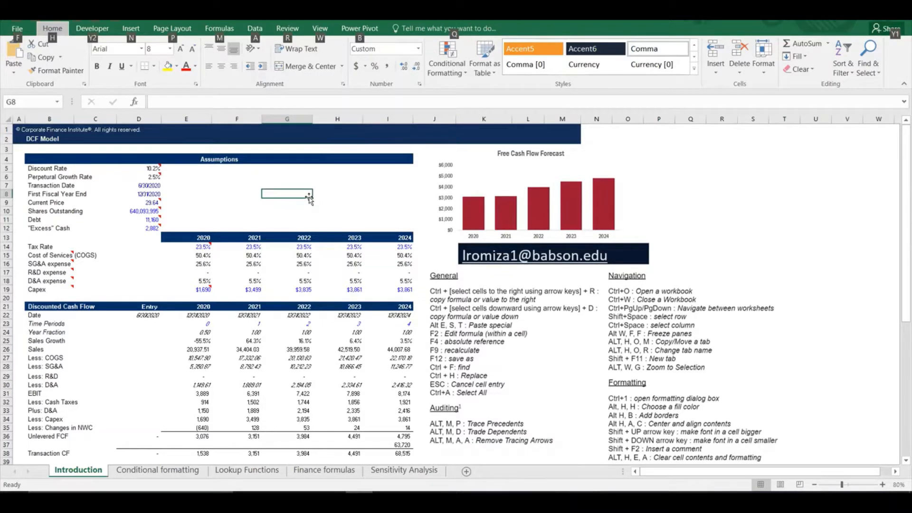
key(h)
key(j)
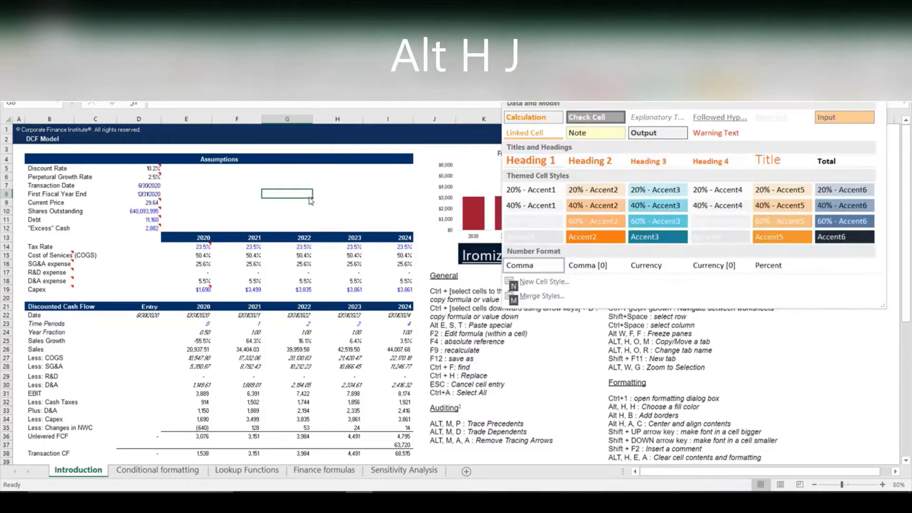
key(Up)
key(Up)
key(Up)
key(Up)
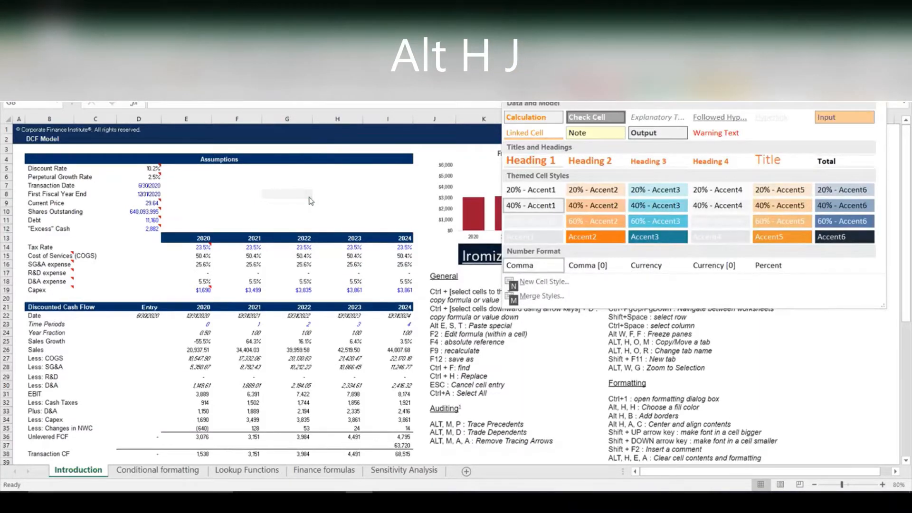
key(Escape)
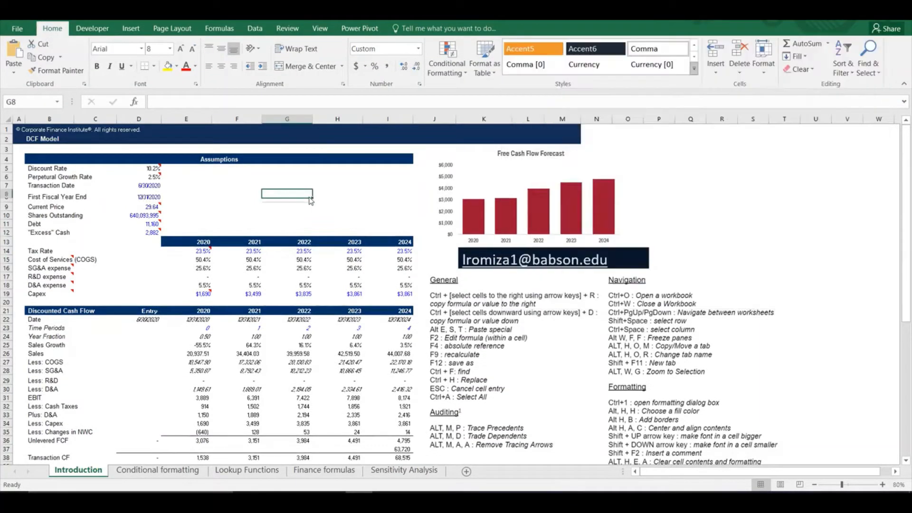
Preview the Input cell style on the Discount Rate value in D5 and leave without applying it
click(148, 167)
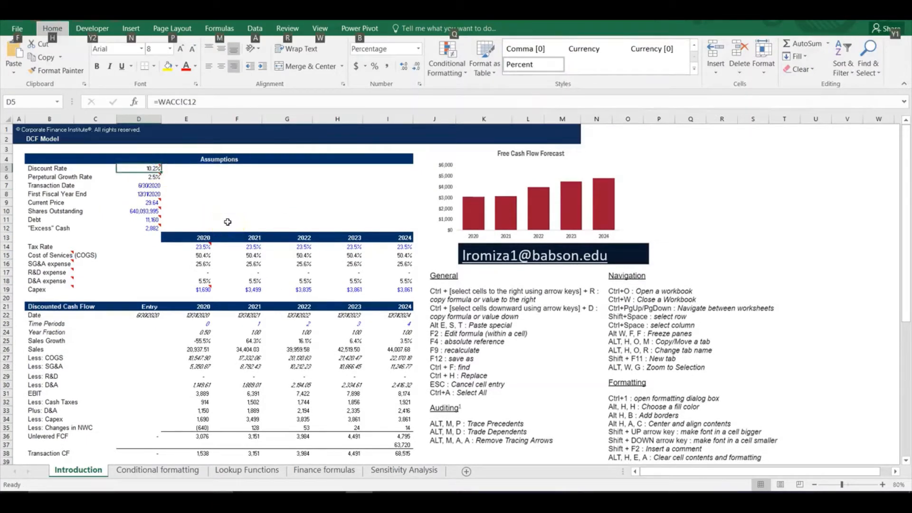
key(alt+h)
key(j)
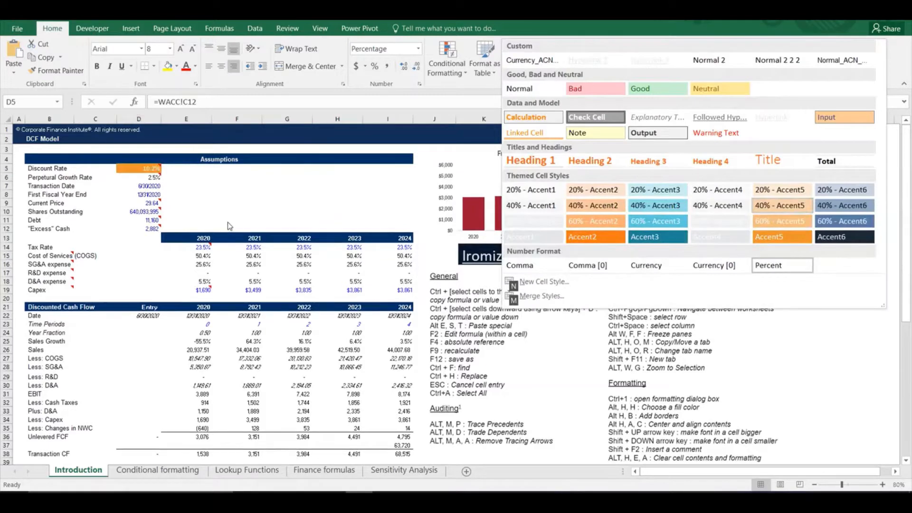
key(Down)
key(Right)
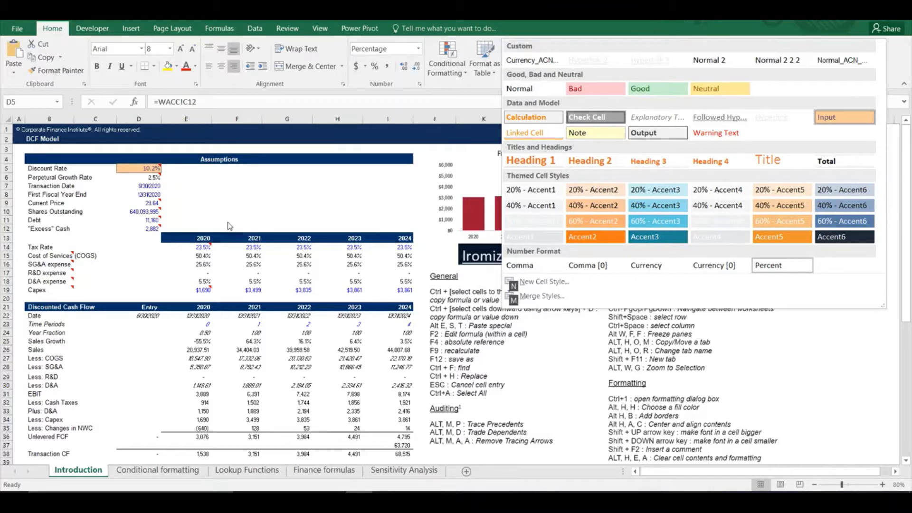
key(Escape)
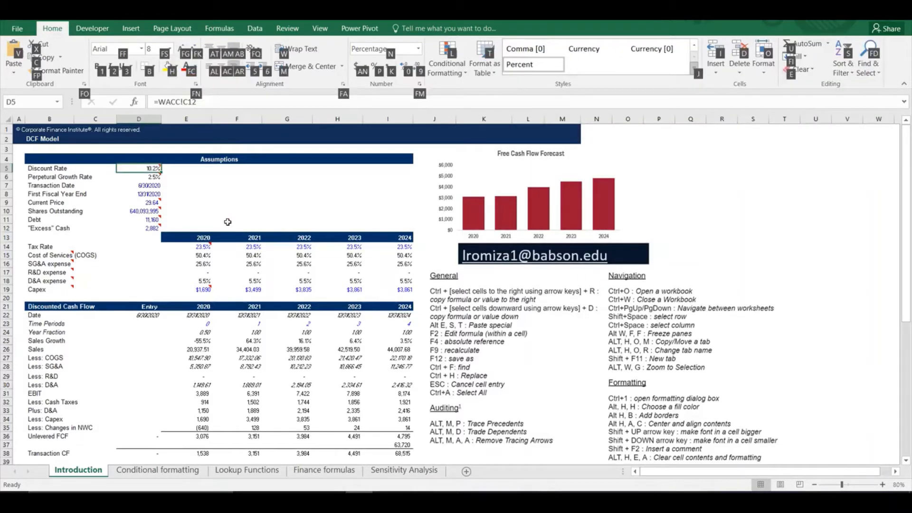
key(Escape)
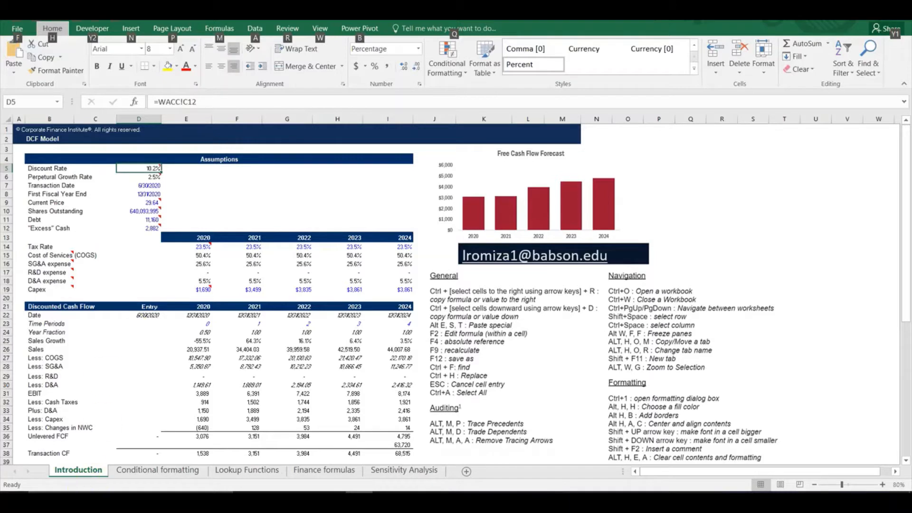
key(Escape)
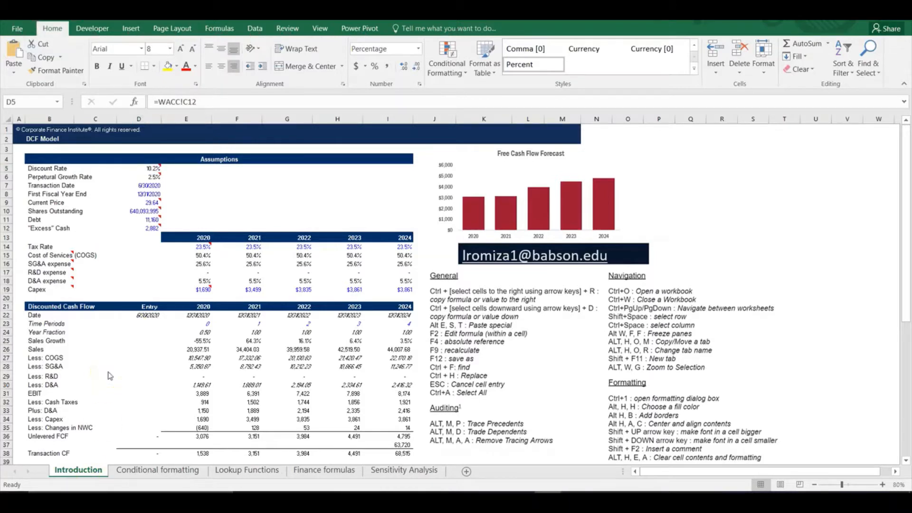
Begin a Greater Than highlight rule for the values in A1:A5 on the Conditional formatting sheet
click(134, 471)
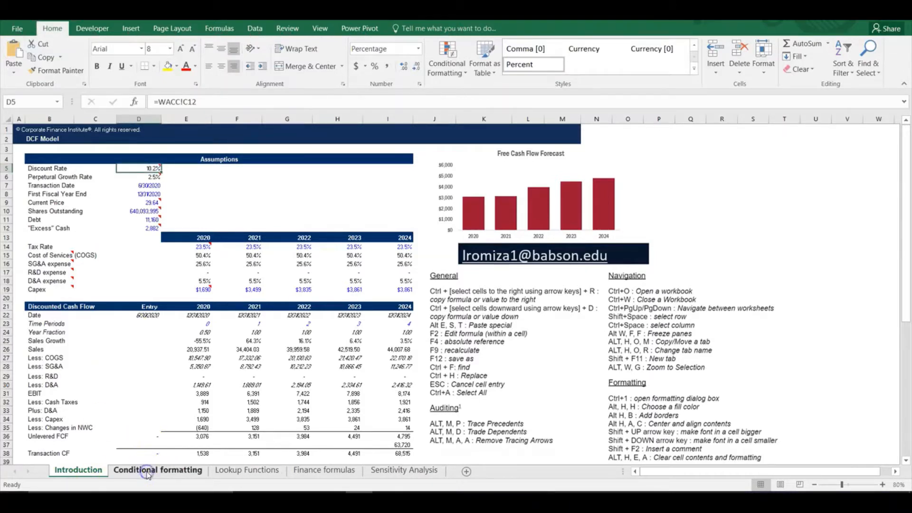
click(62, 145)
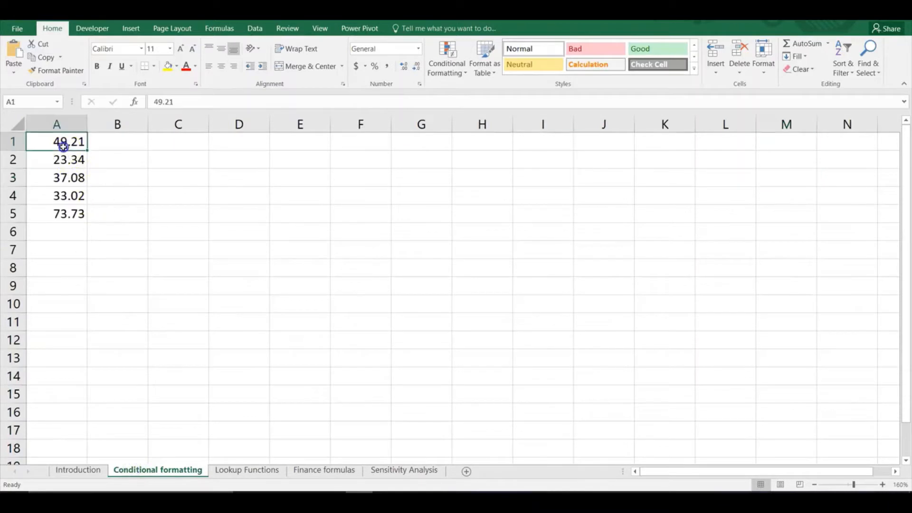
key(ctrl+shift+Down)
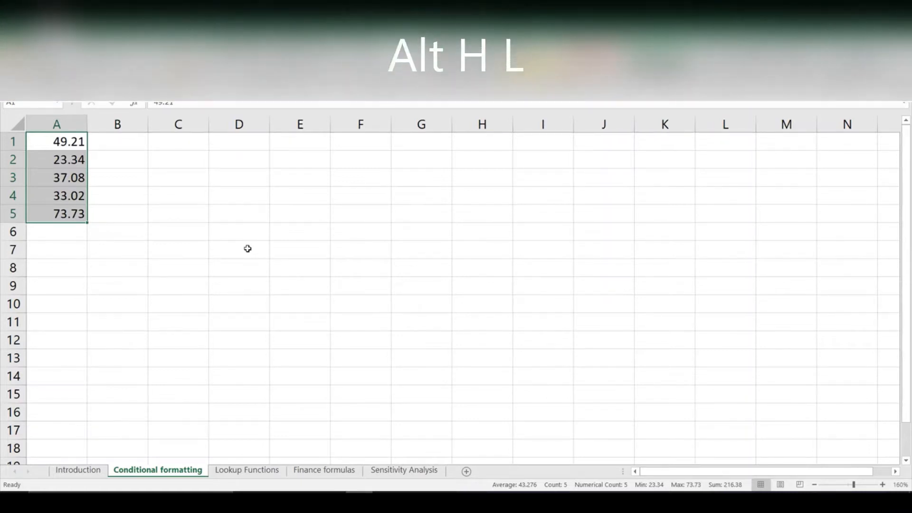
key(alt+h)
key(l)
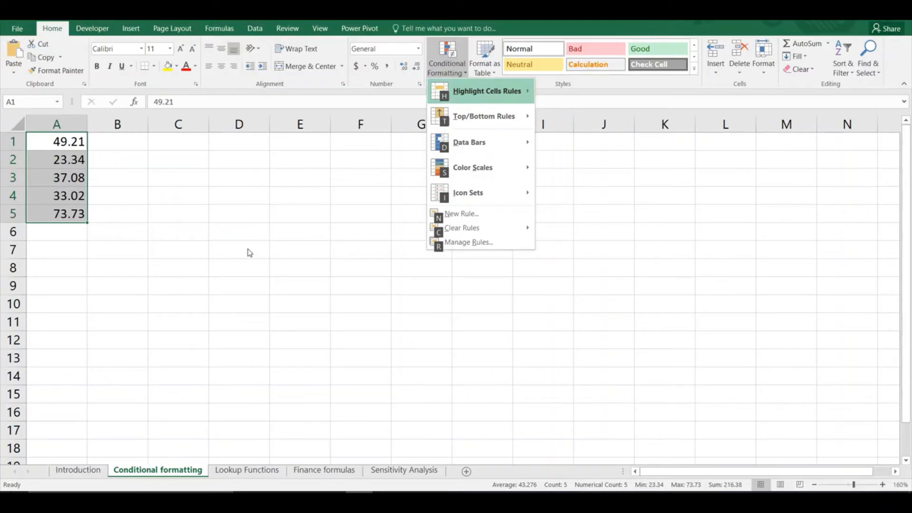
key(h)
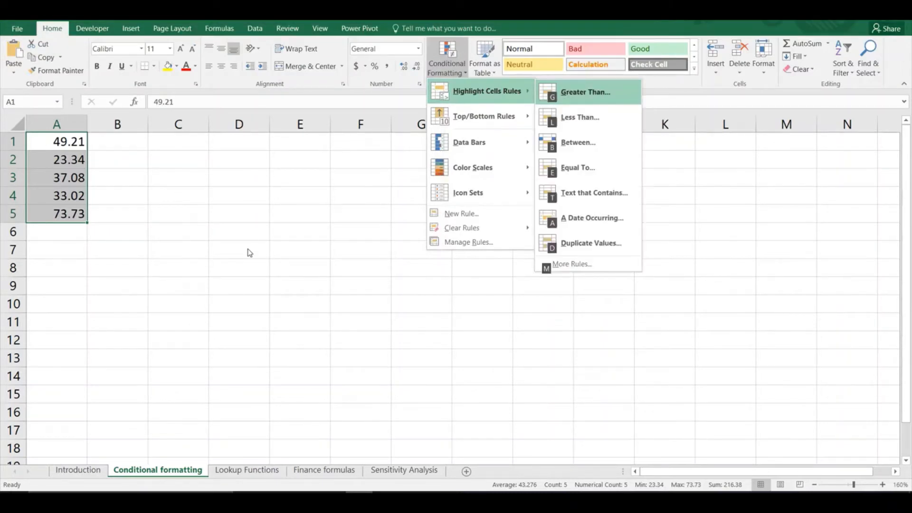
key(g)
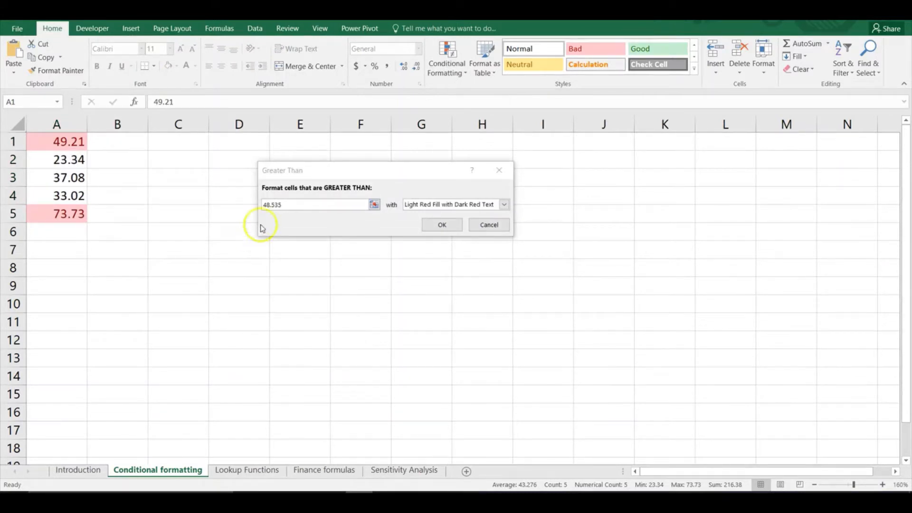
Set the Greater Than threshold to 30 and apply the rule with Green Fill with Dark Green Text
click(297, 205)
key(BackSpace)
key(BackSpace)
key(BackSpace)
key(BackSpace)
key(BackSpace)
key(BackSpace)
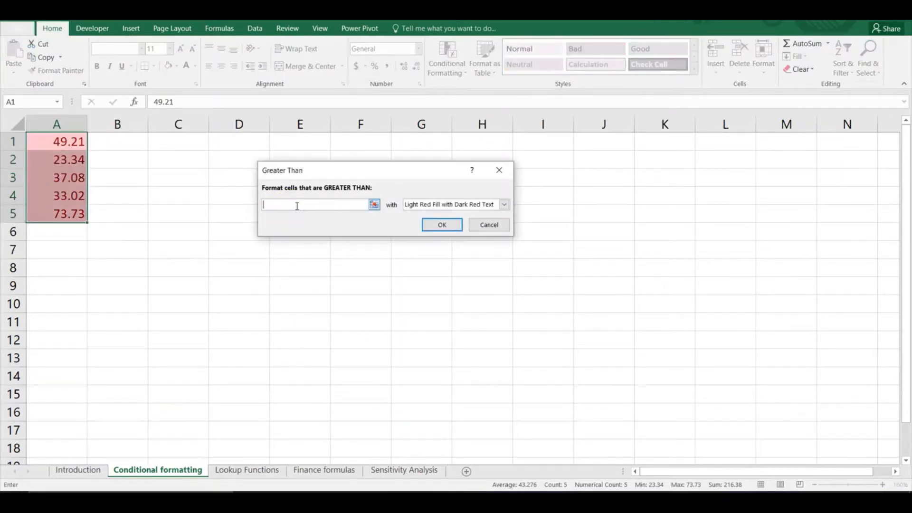
text(30)
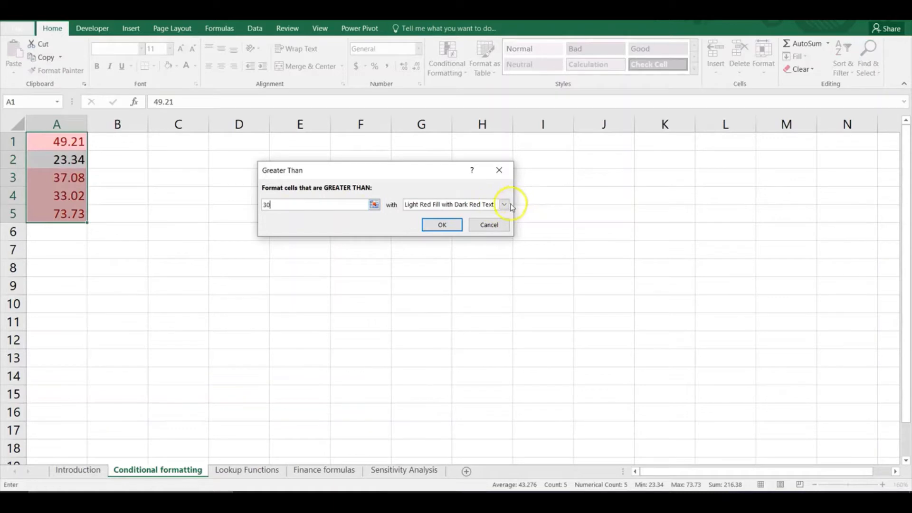
click(505, 204)
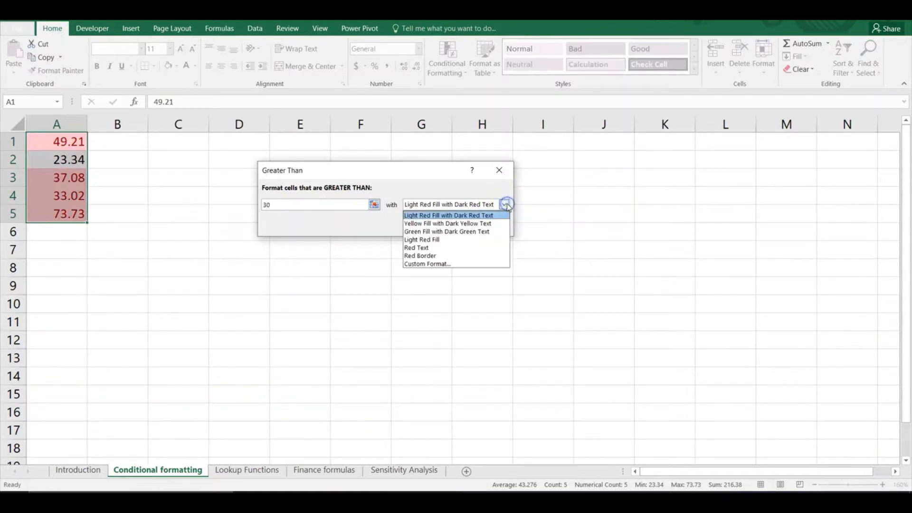
click(465, 232)
click(449, 226)
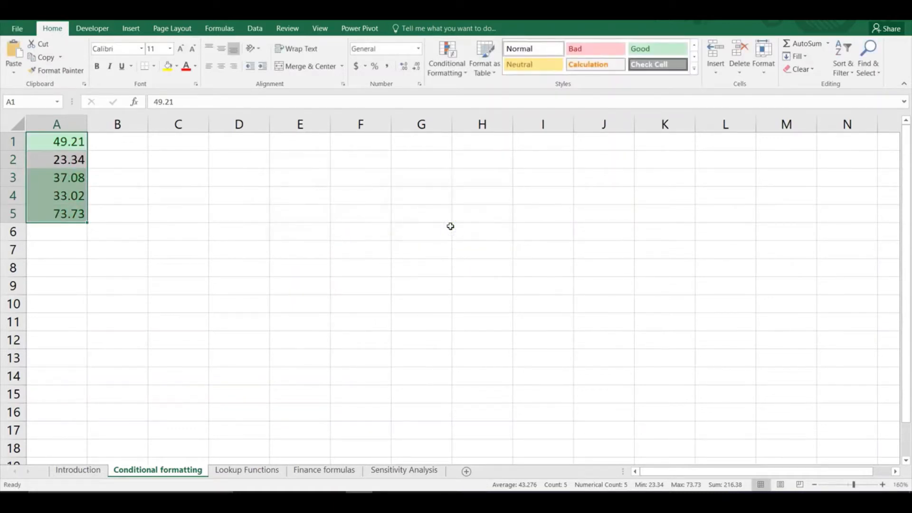
Add the colored three-arrow directional icon set to the values in A1:A5
key(alt)
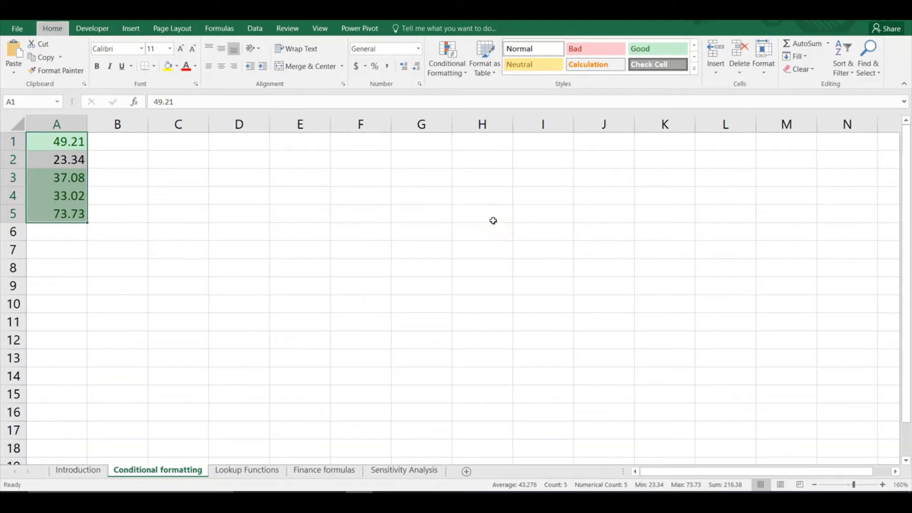
key(h)
key(l)
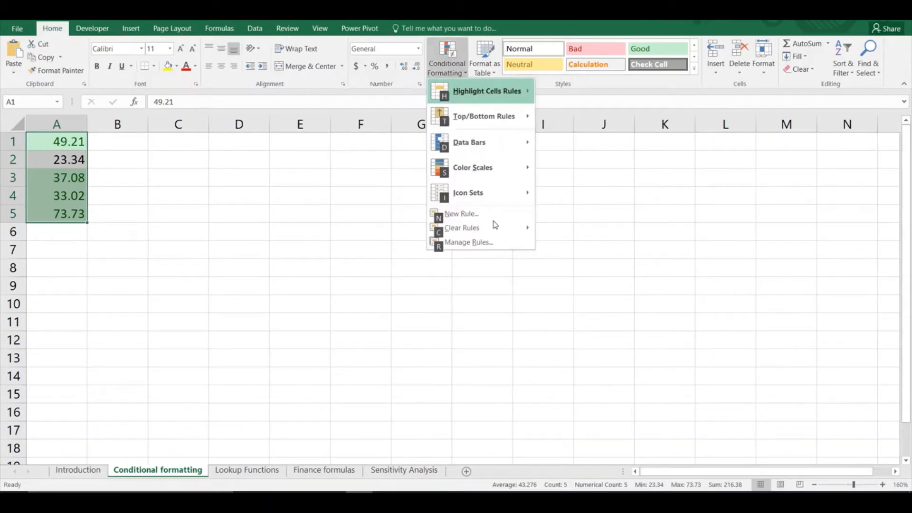
click(491, 149)
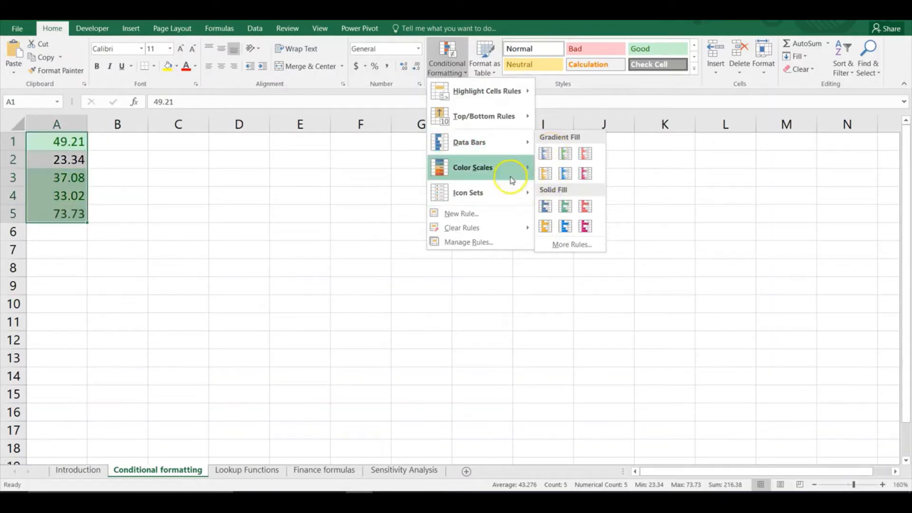
mouse_move(507, 175)
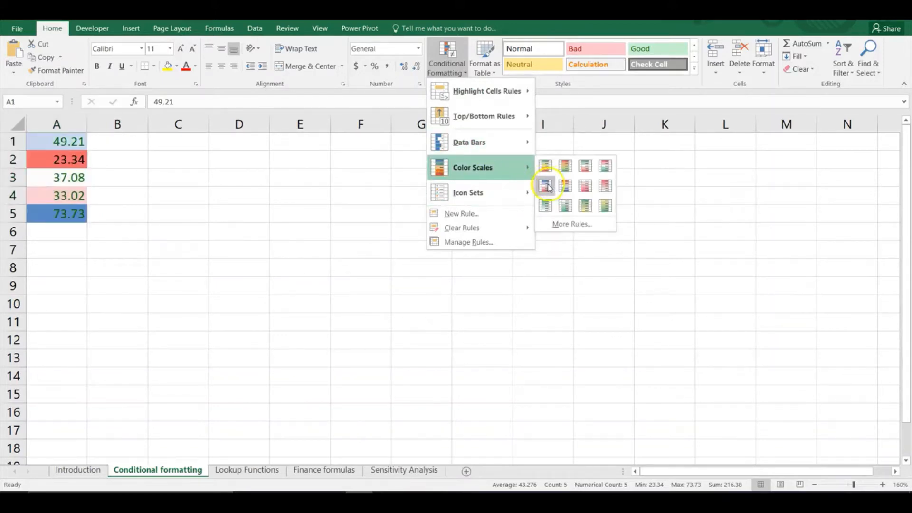
mouse_move(510, 123)
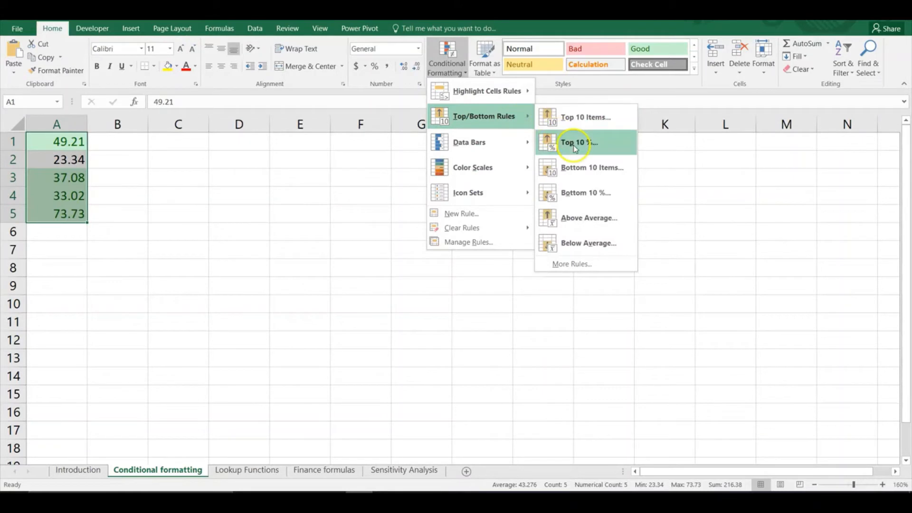
mouse_move(509, 192)
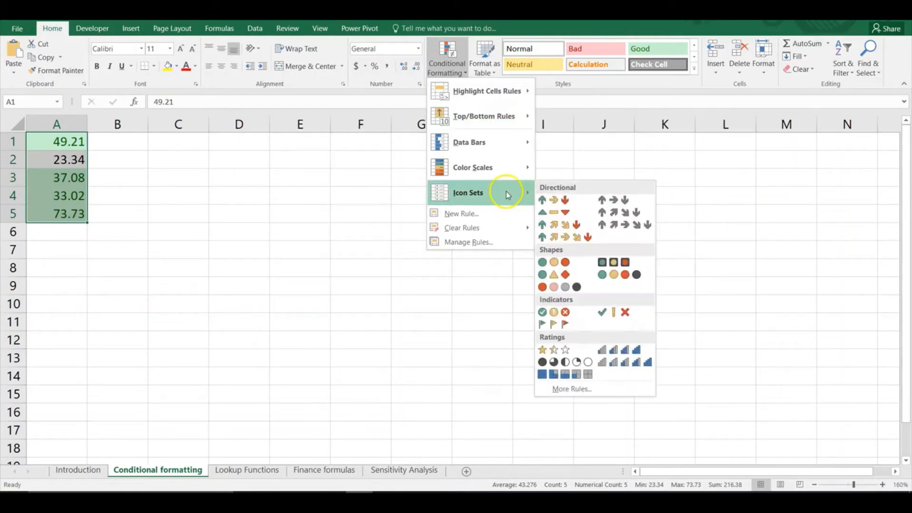
click(551, 203)
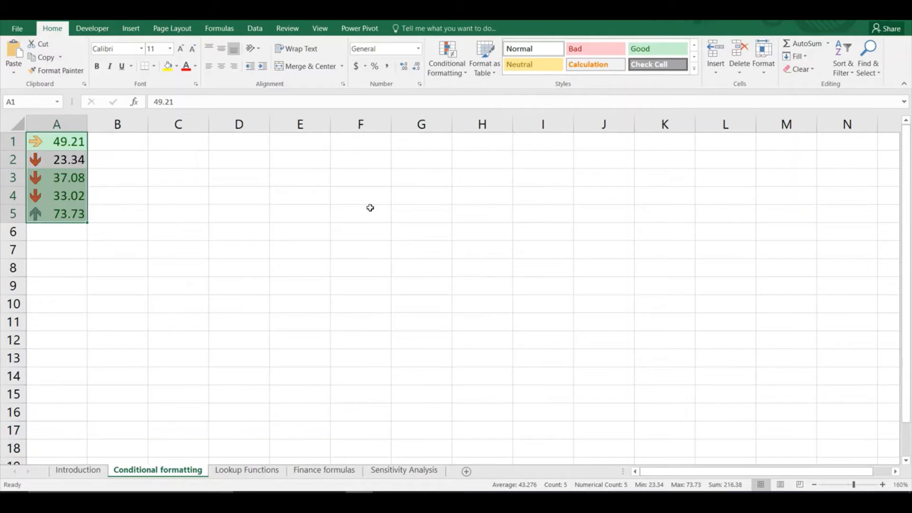
Deselect the formatted values and switch to the Lookup Functions sheet
key(Right)
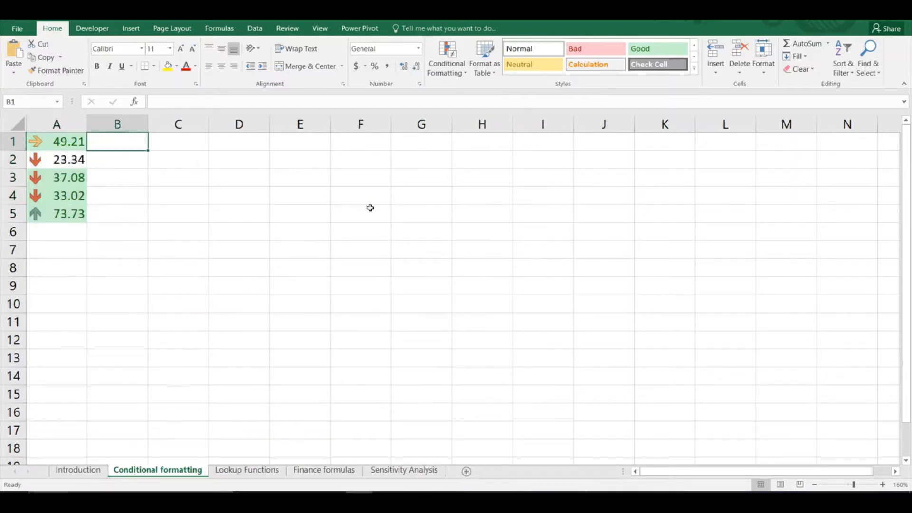
key(ctrl+Page_Down)
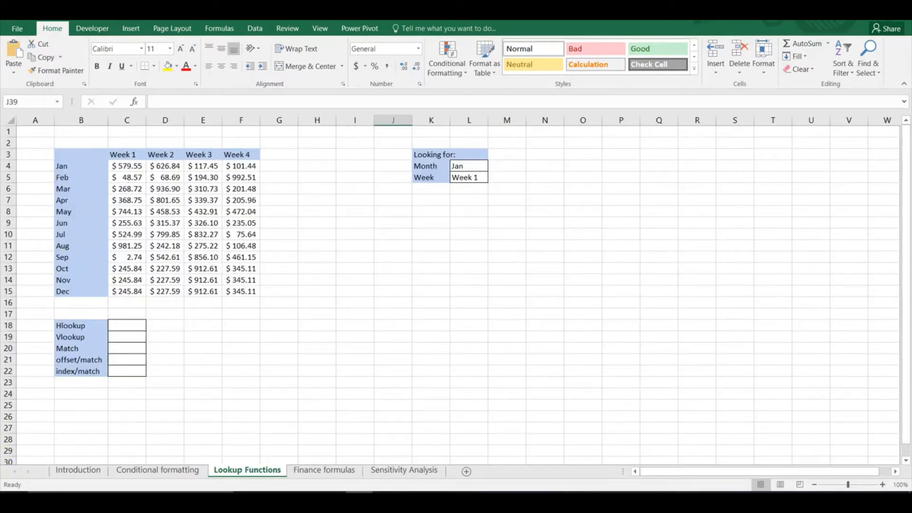
click(295, 385)
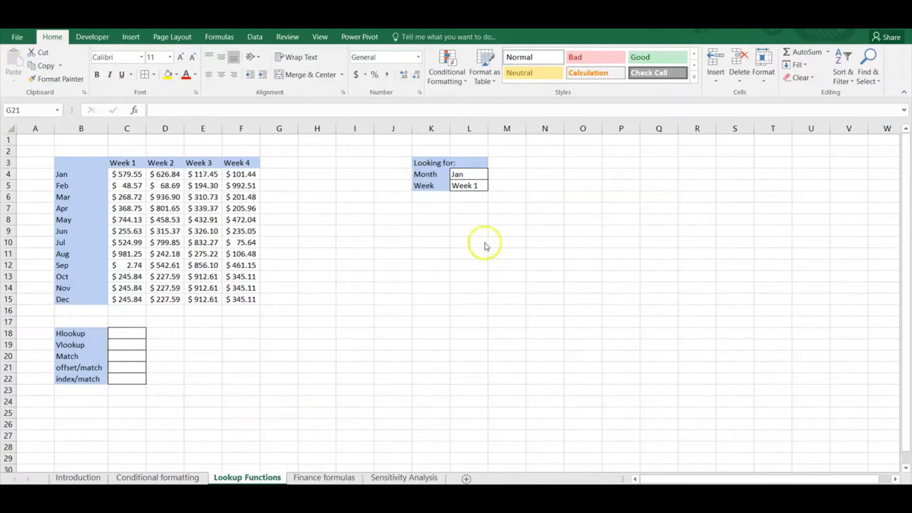
Enter =HLOOKUP(L5,B3:F15,2) in C18 to look up the selected week in the table
click(138, 334)
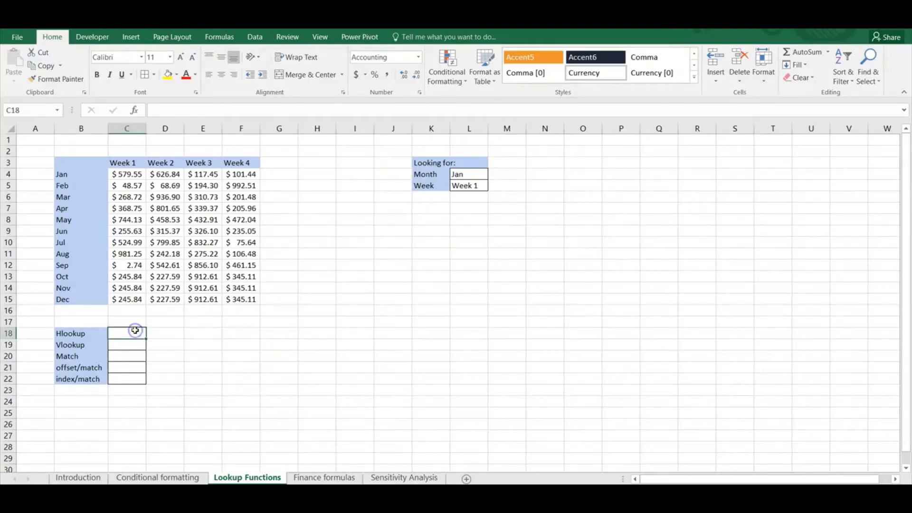
text(=hlookup()
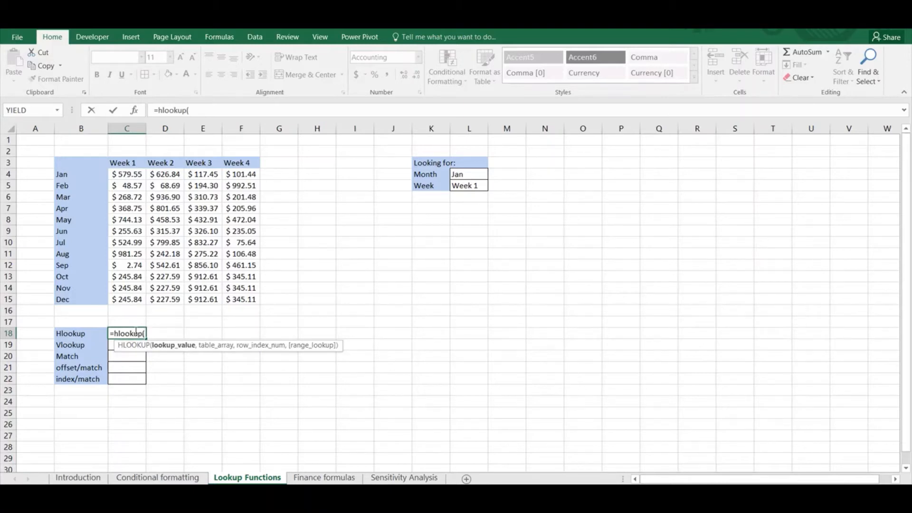
click(471, 188)
text(,)
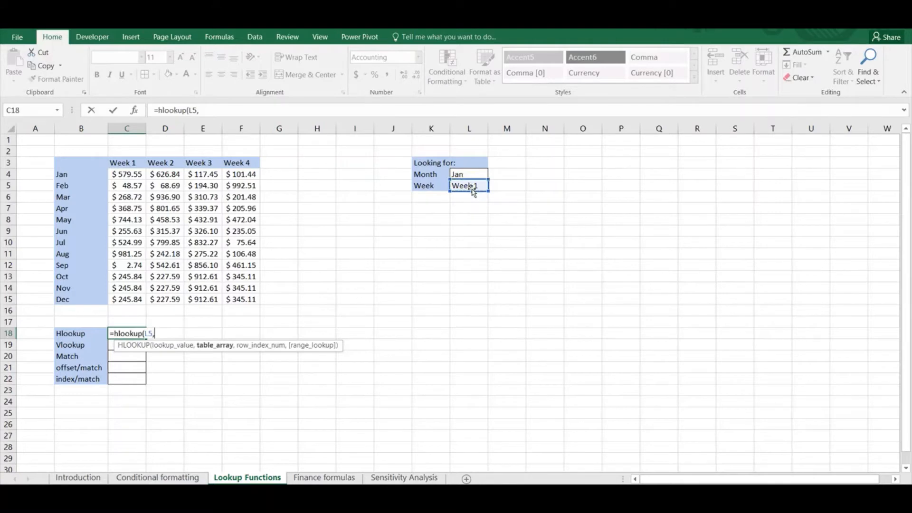
drag(92, 163, 92, 164)
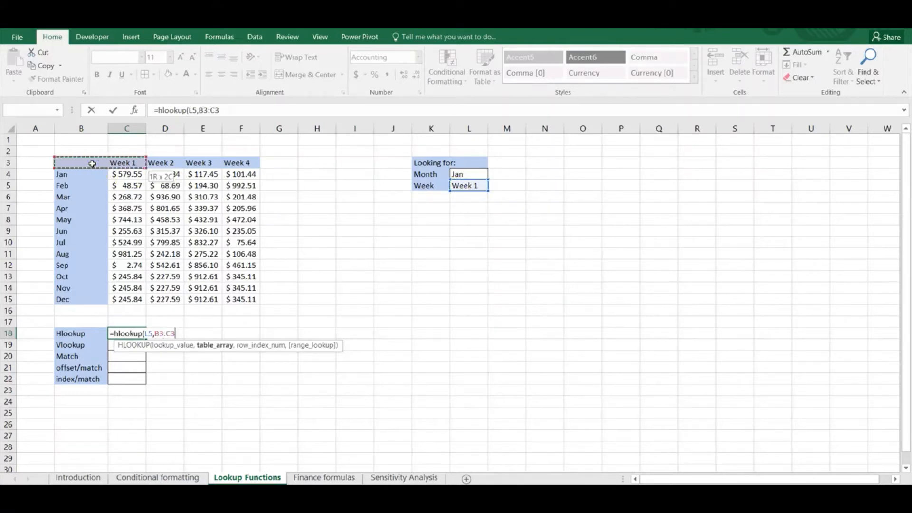
key(ctrl+shift+Right)
key(ctrl+shift+Down)
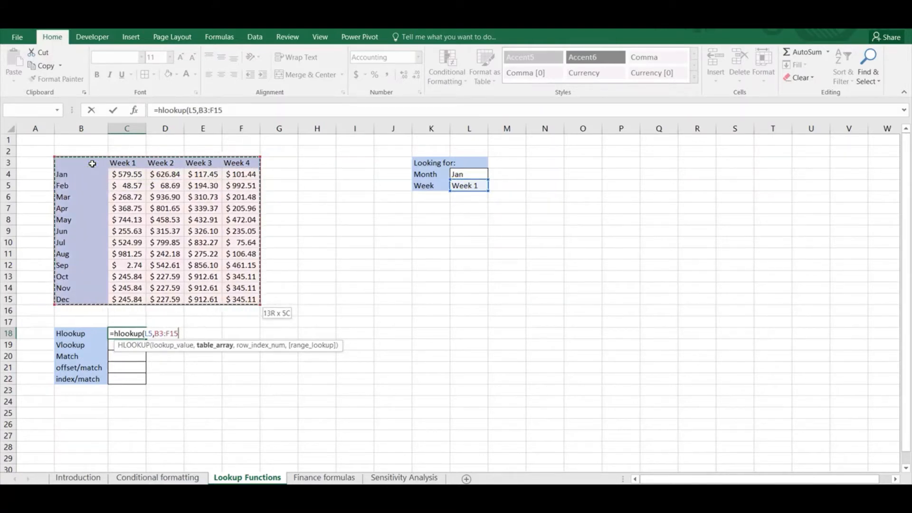
text(,)
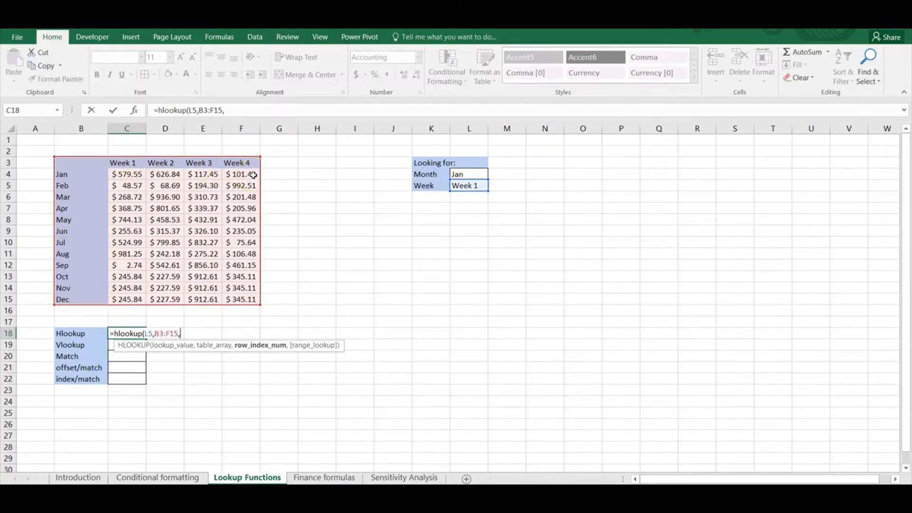
text(2))
key(ctrl+Return)
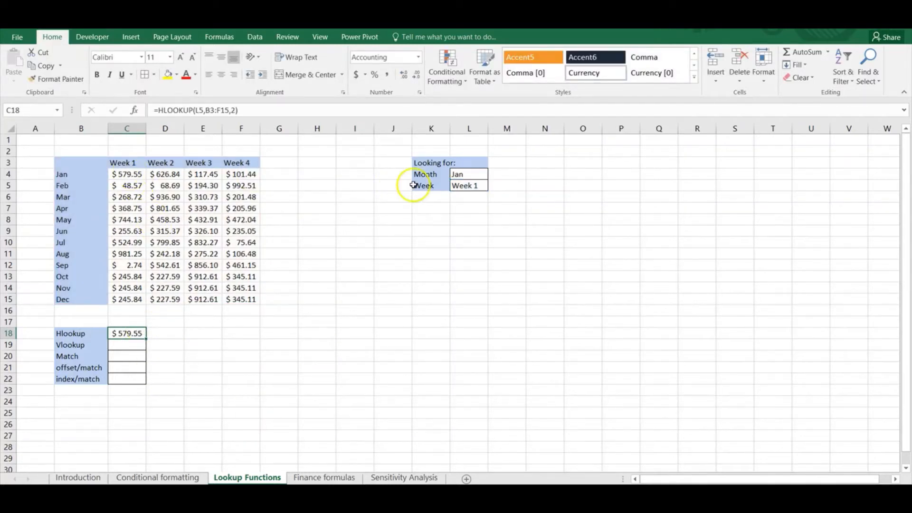
Change the Week selection in L5 to Week 2 and recalculate the sheet
click(461, 185)
key(alt+Down)
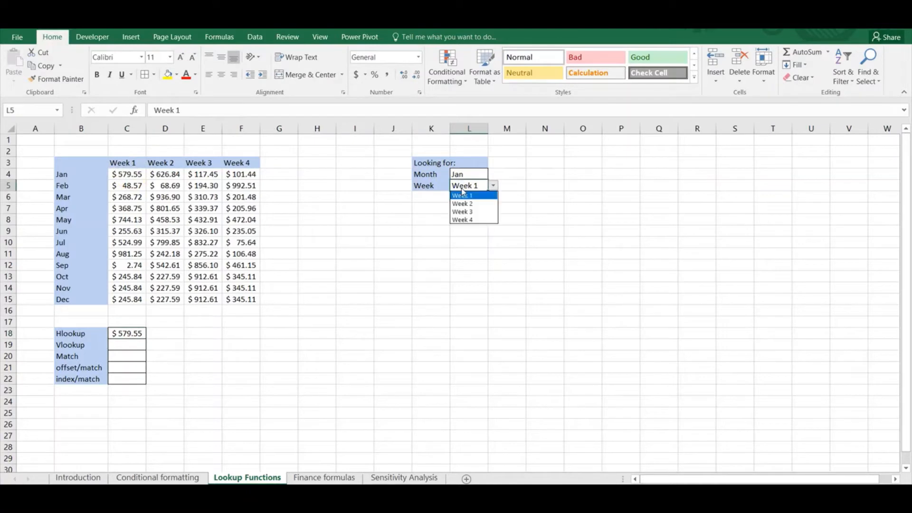
key(Down)
key(Return)
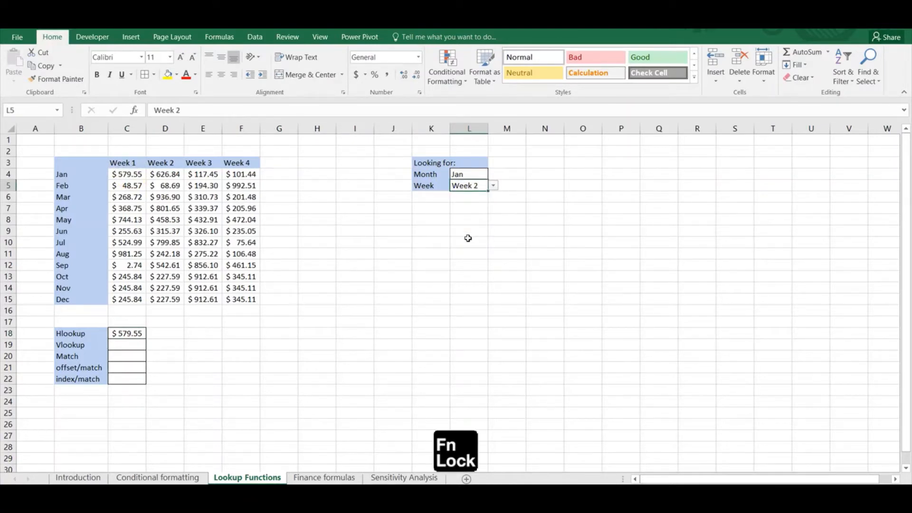
key(F9)
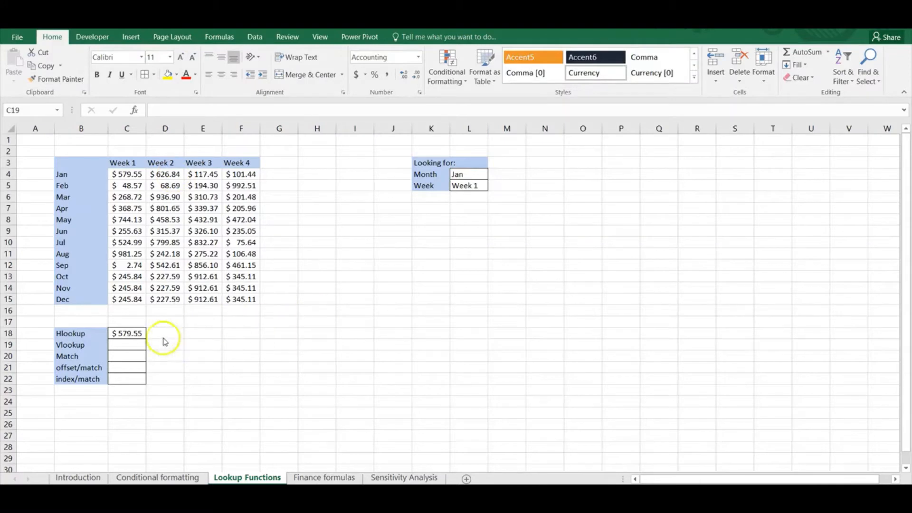
Begin a VLOOKUP formula in C19 with L4 as the lookup value and B3:F15 as the table array
click(144, 343)
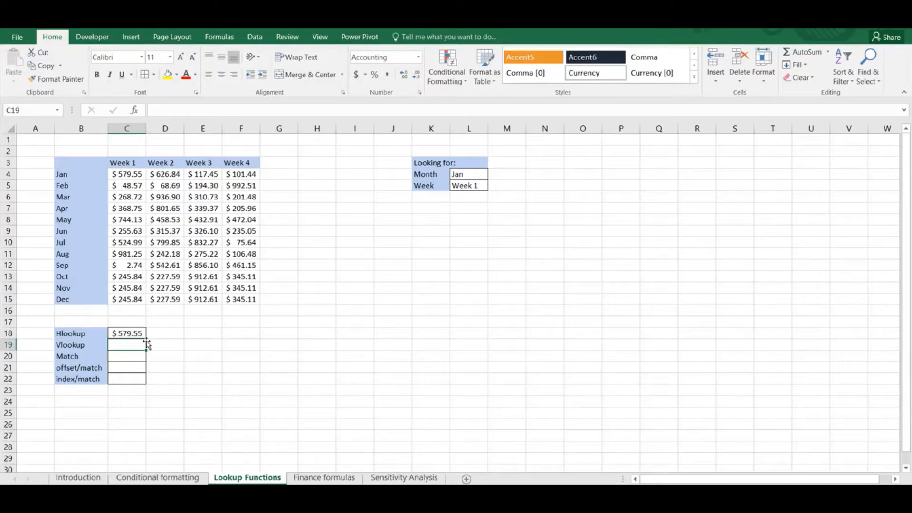
text(=vlook)
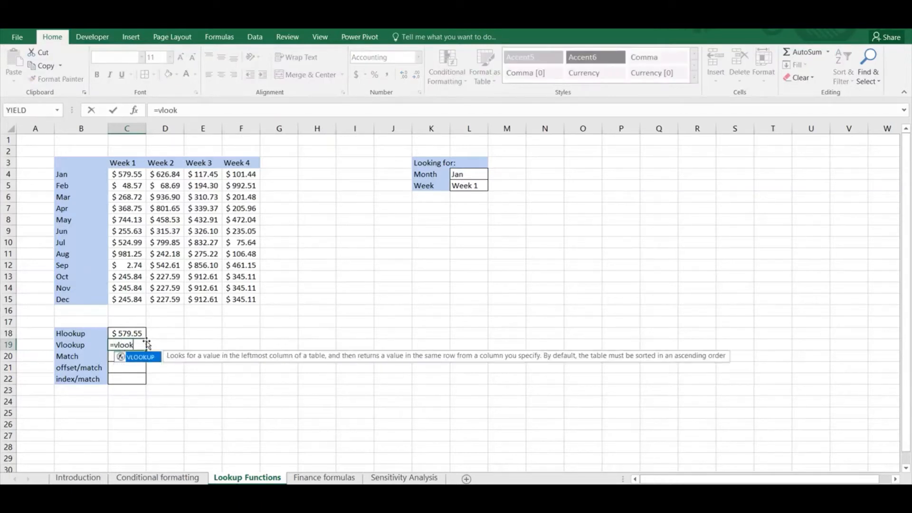
text(up()
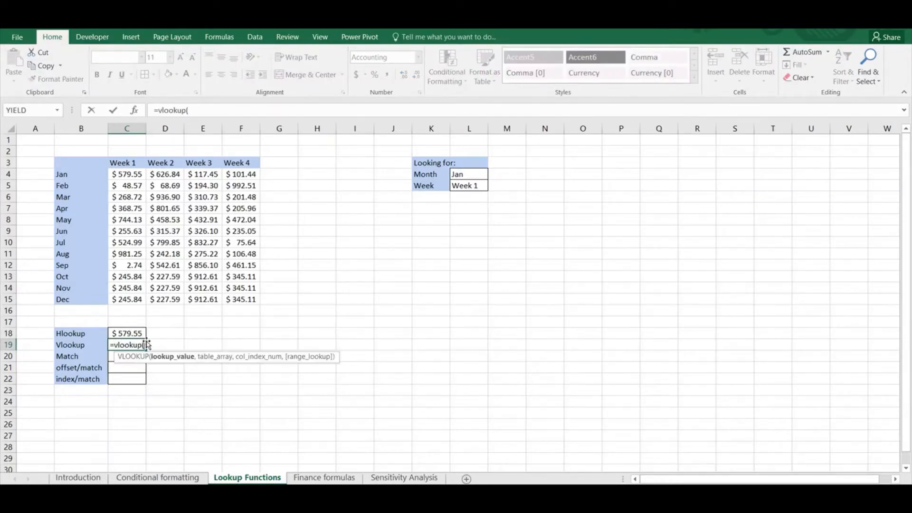
click(466, 174)
text(,)
click(83, 164)
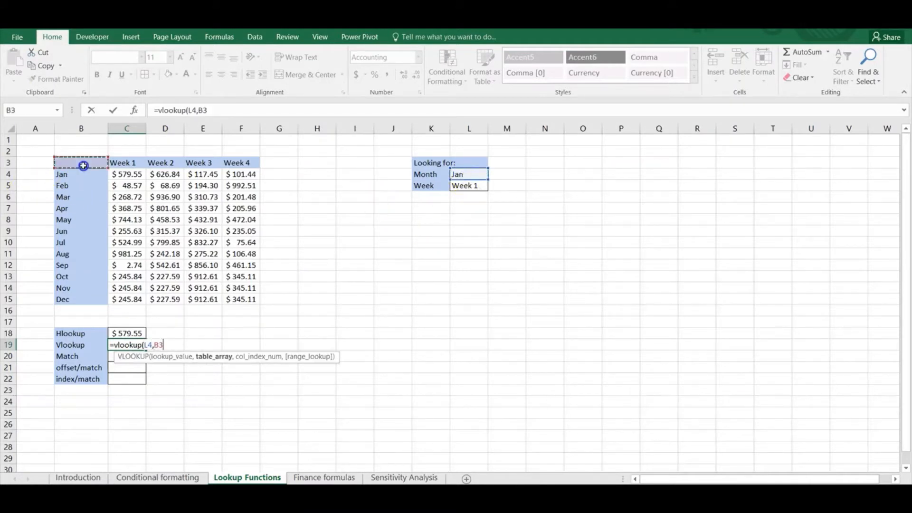
key(shift+Right)
key(shift+Right)
key(shift+Right)
key(shift+Right)
key(shift+Down)
key(shift+Down)
key(shift+Down)
key(shift+Down)
key(shift+Down)
key(shift+Down)
key(shift+Down)
key(shift+Down)
key(shift+Down)
key(shift+Down)
key(shift+Down)
key(shift+Down)
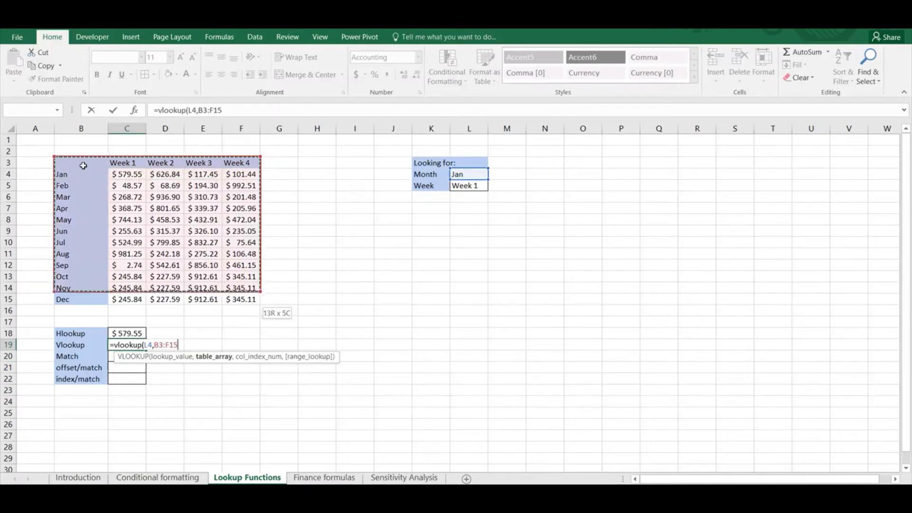
Complete the VLOOKUP with column index 2 and range lookup 0 for an exact match
text(,)
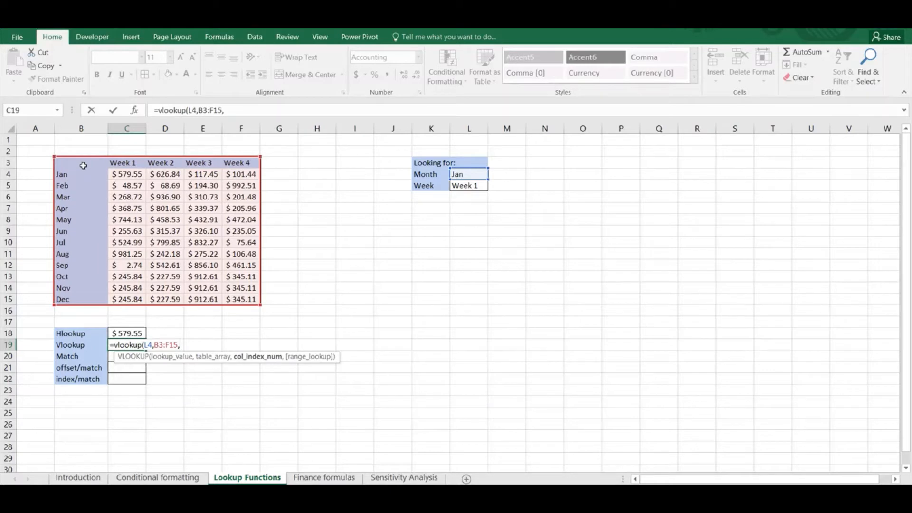
text(2,)
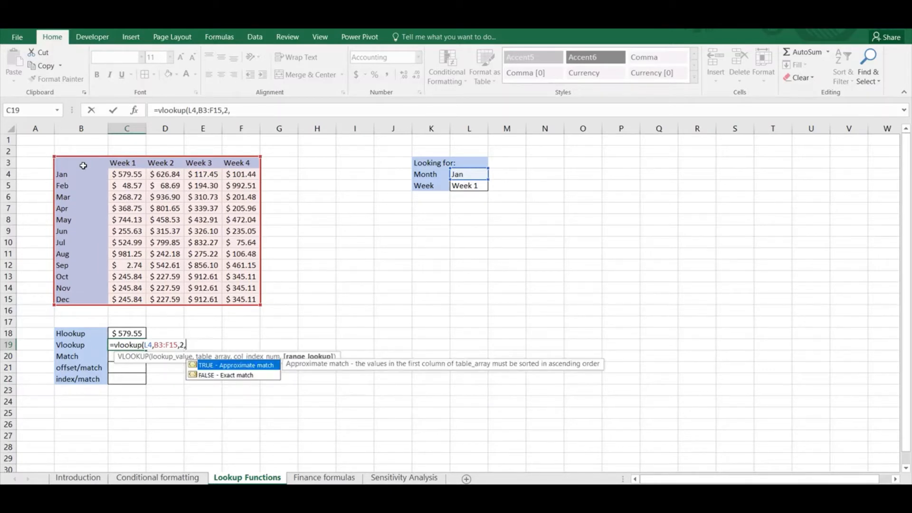
text(0))
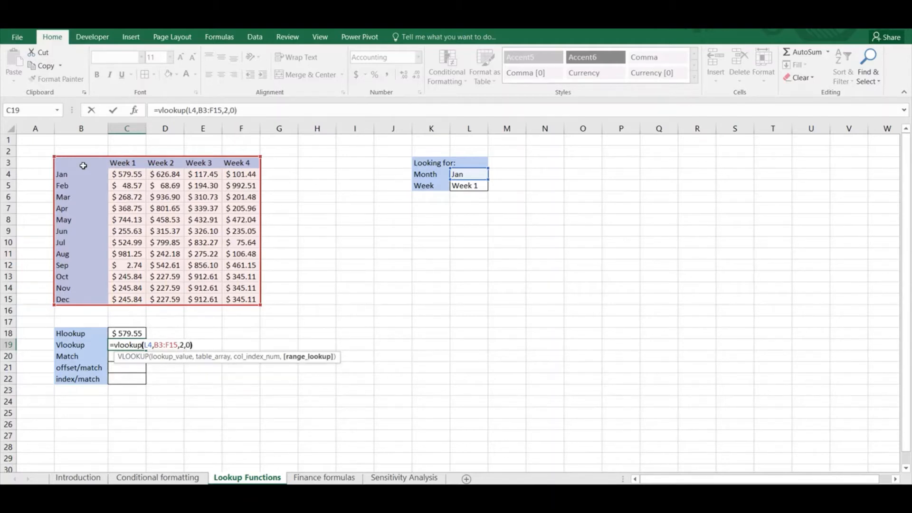
key(ctrl+Return)
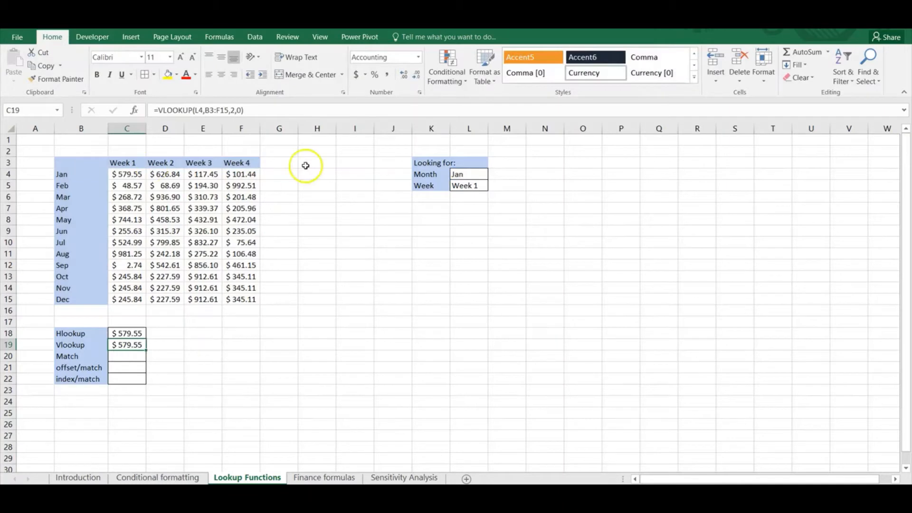
Test the VLOOKUP by changing the Month in L4 to Feb, and set it back to Jan
click(463, 175)
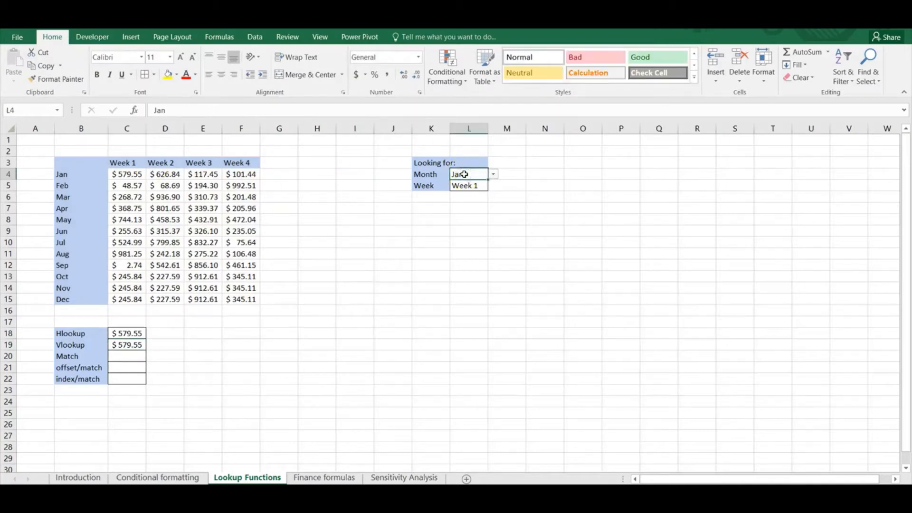
key(alt+Down)
key(Down)
key(Return)
key(alt+Down)
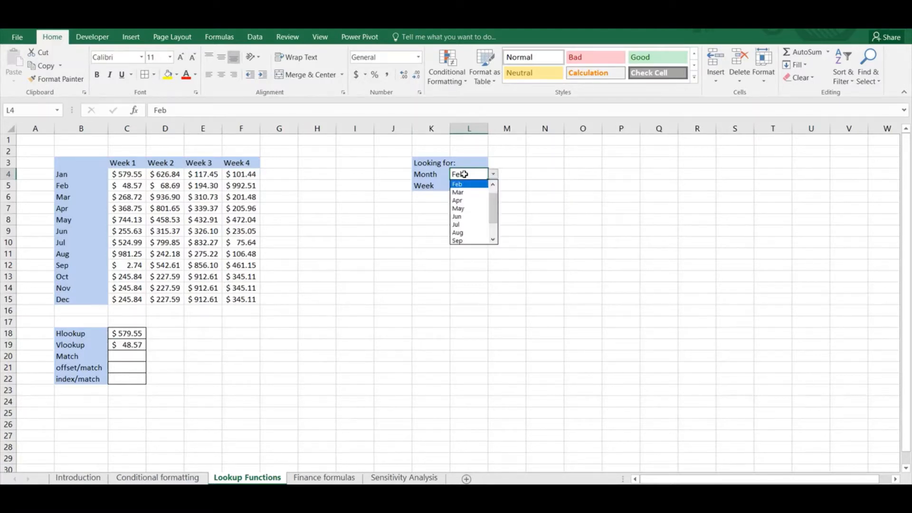
key(Up)
key(Return)
Enter =MATCH(L4,B3:B15,0) in C20 and change the cell's number format to General
click(127, 354)
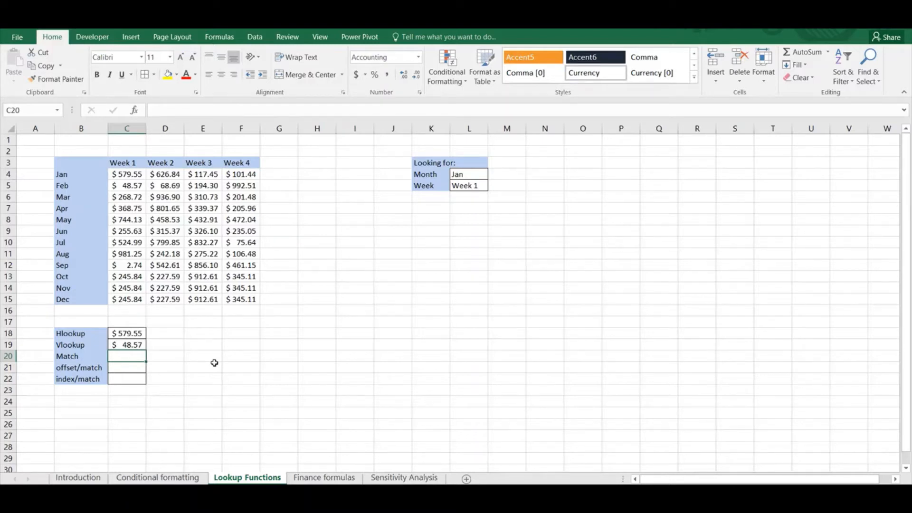
text(=match()
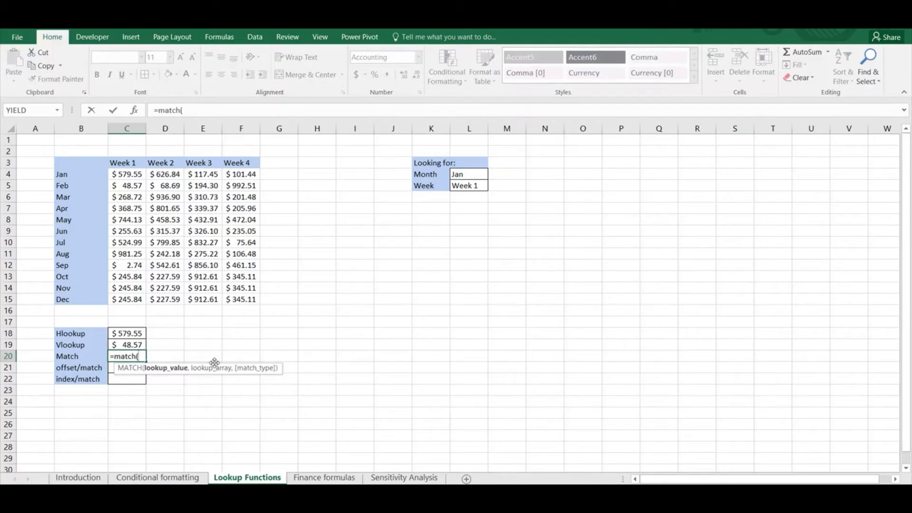
click(466, 177)
text(,)
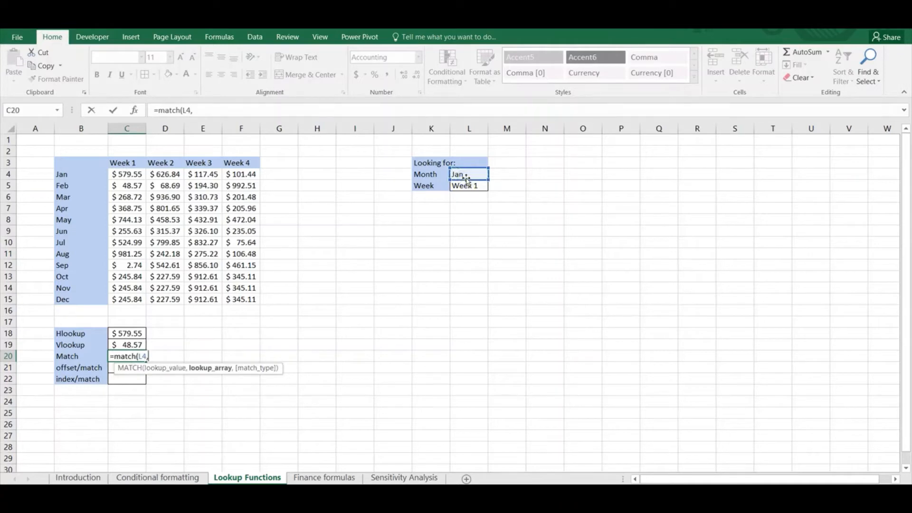
drag(85, 166, 80, 300)
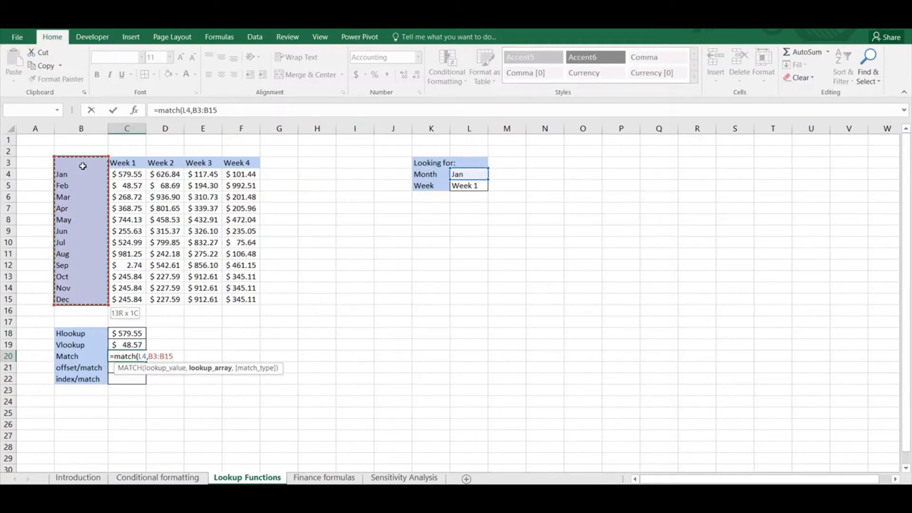
text(,)
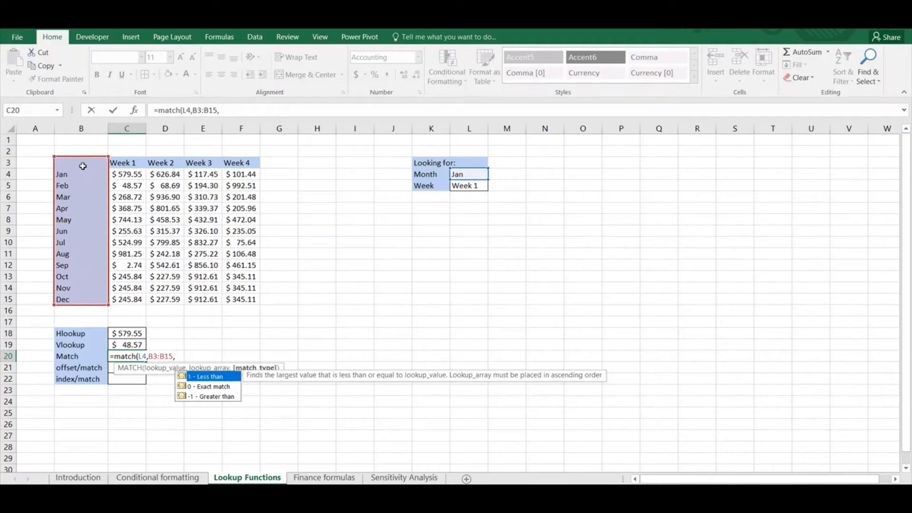
text(0)
key(ctrl+Return)
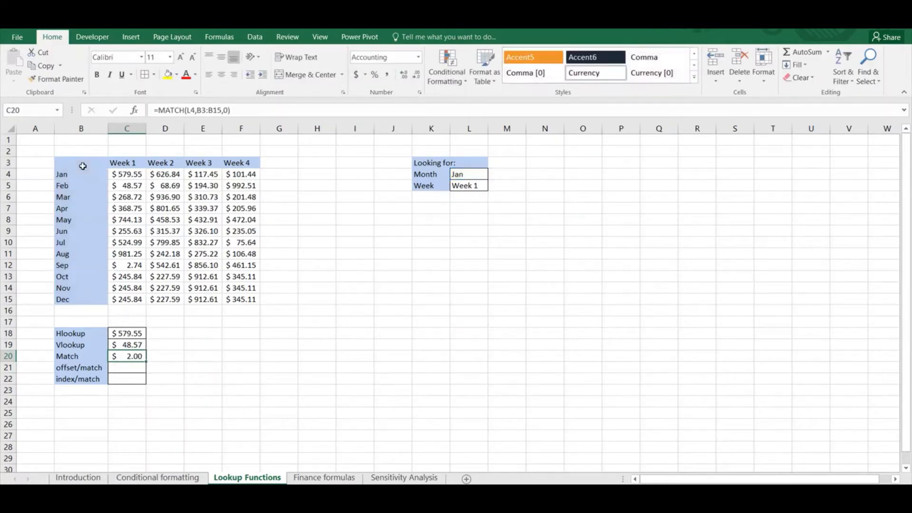
click(418, 61)
click(394, 96)
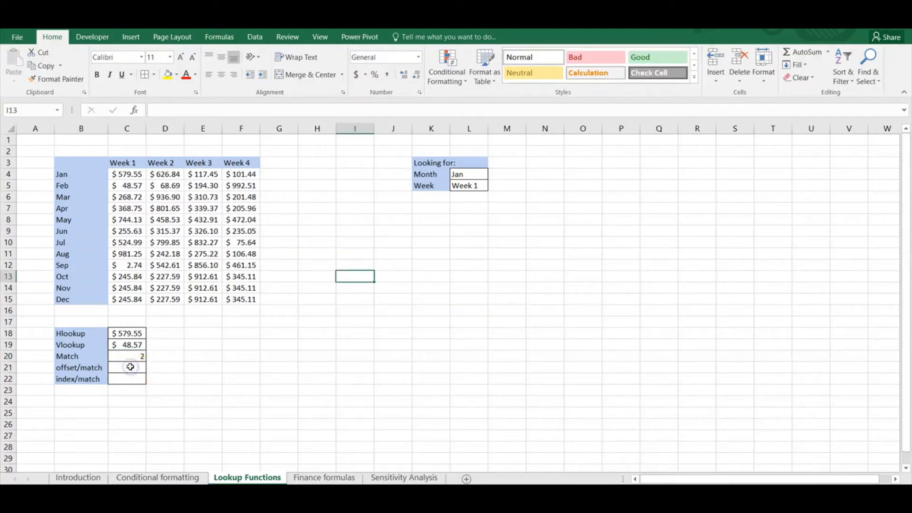
Begin an OFFSET formula in C21 with B3 as the reference and a row MATCH using L4 as its lookup value
click(130, 367)
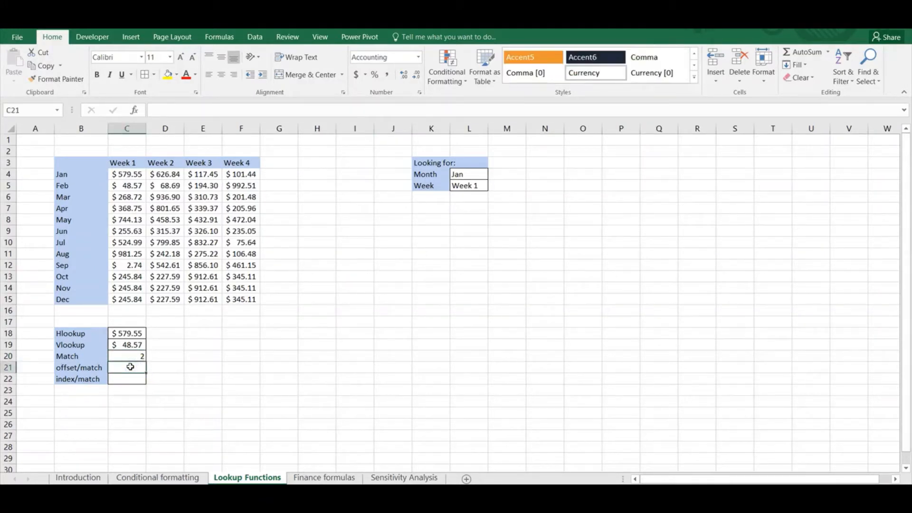
text(=offset()
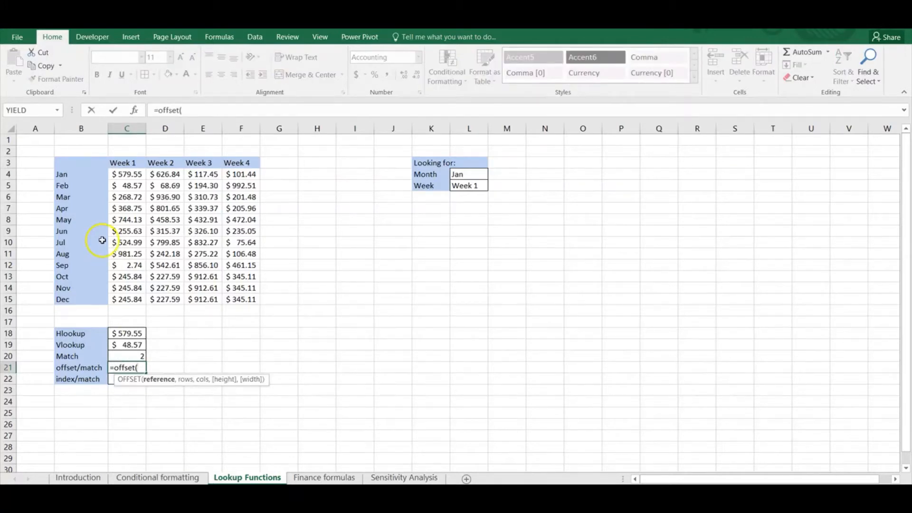
click(84, 161)
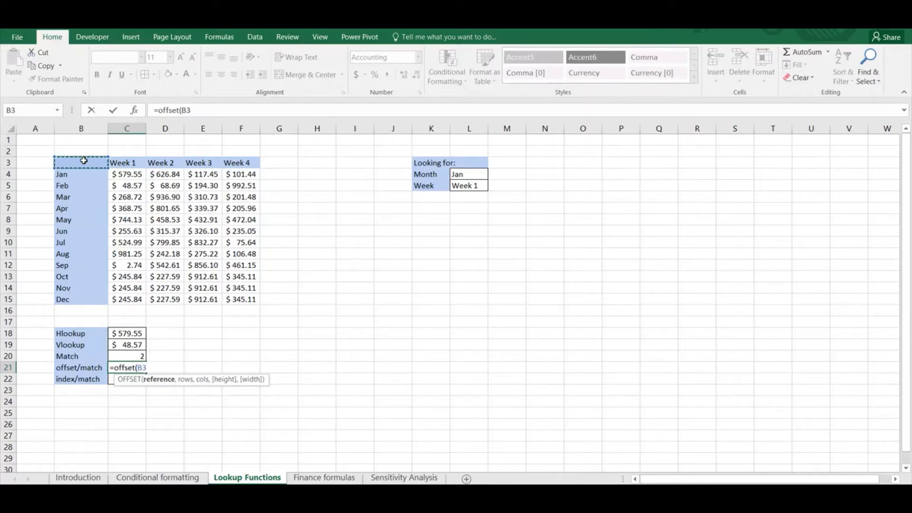
text(,match()
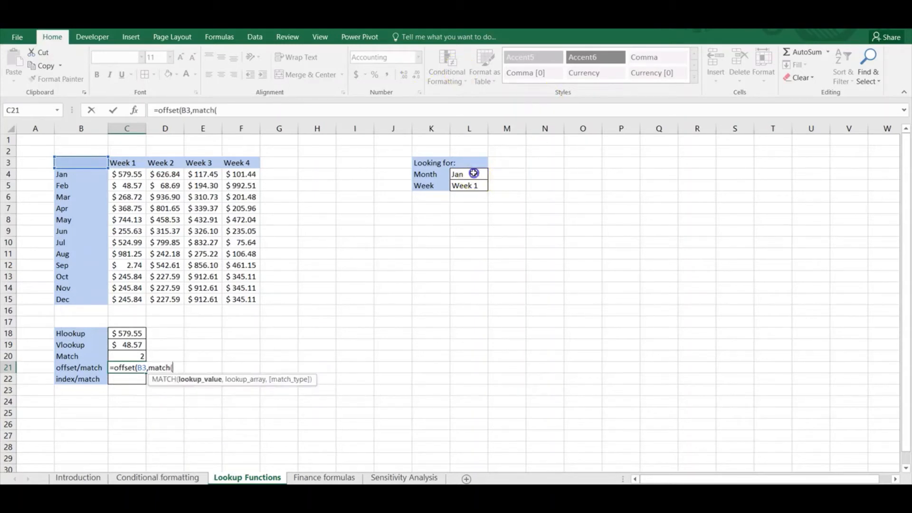
click(474, 173)
click(88, 177)
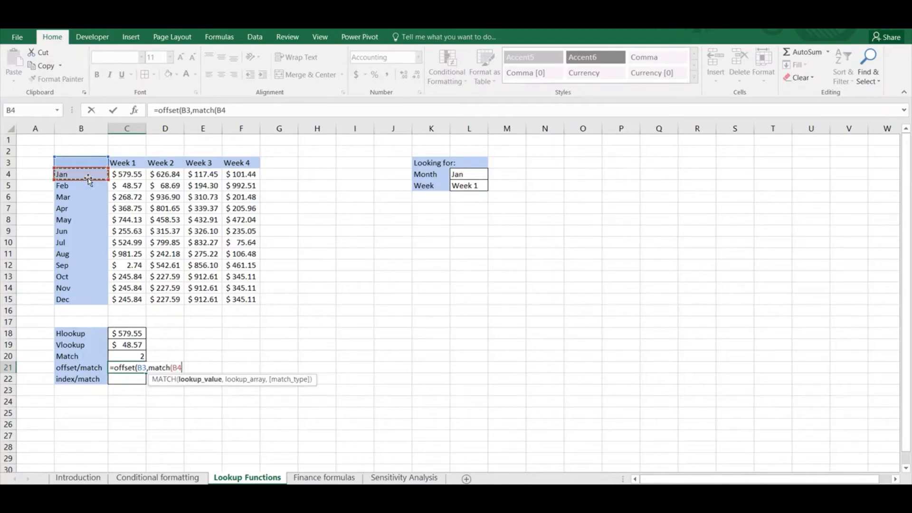
click(463, 174)
text(,)
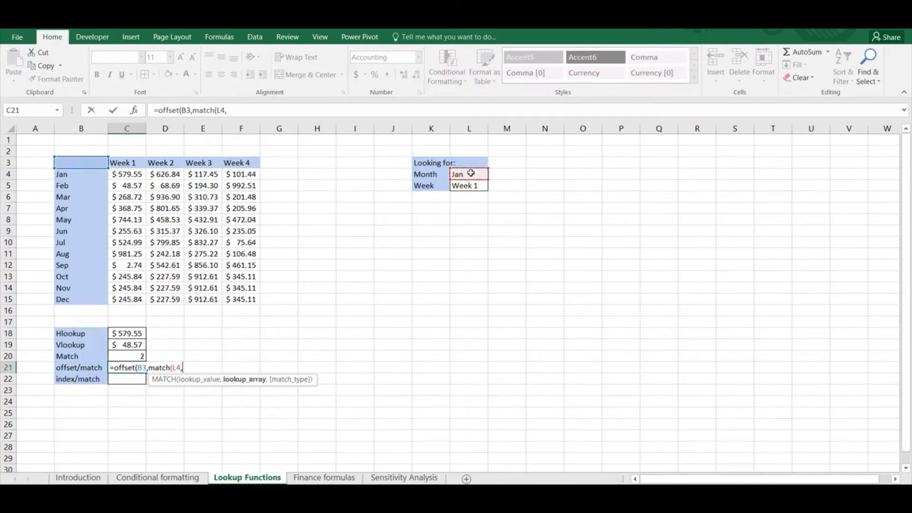
Complete the OFFSET formula's row MATCH with lookup array B4:B15 and match type 0
click(88, 174)
key(ctrl+shift+Down)
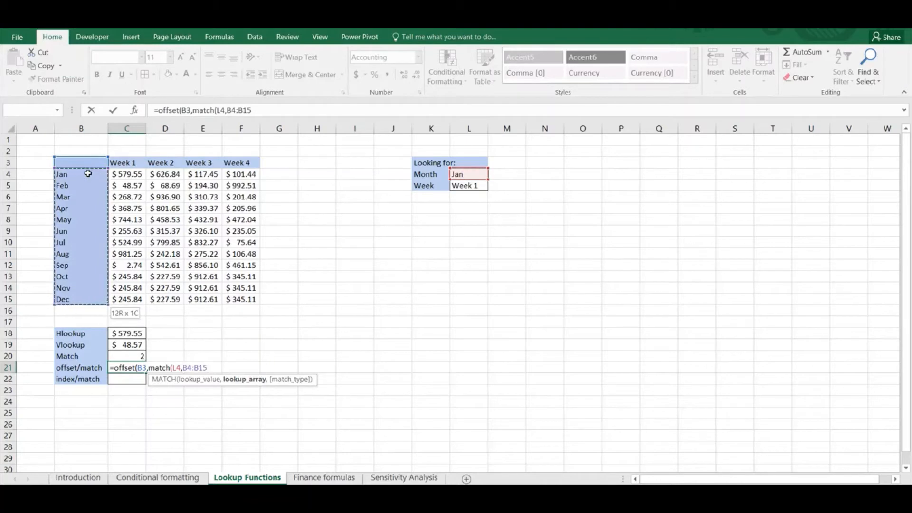
text(,)
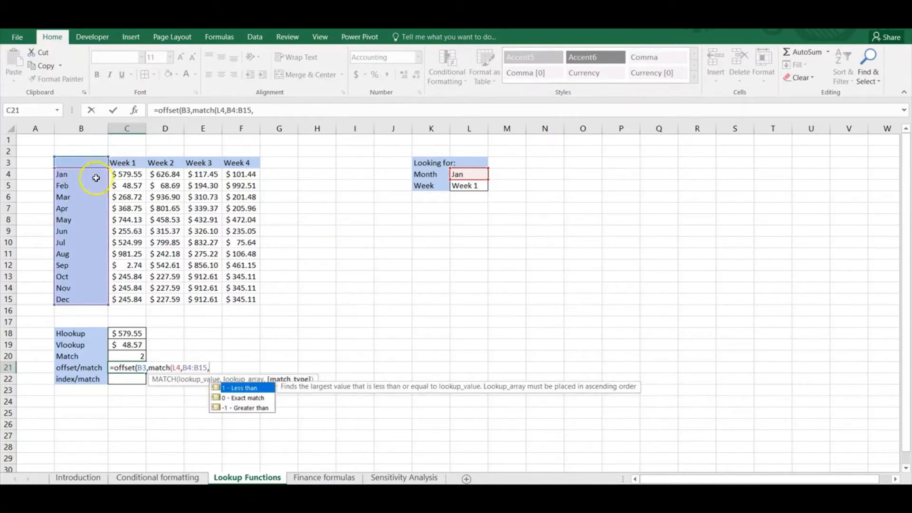
click(291, 109)
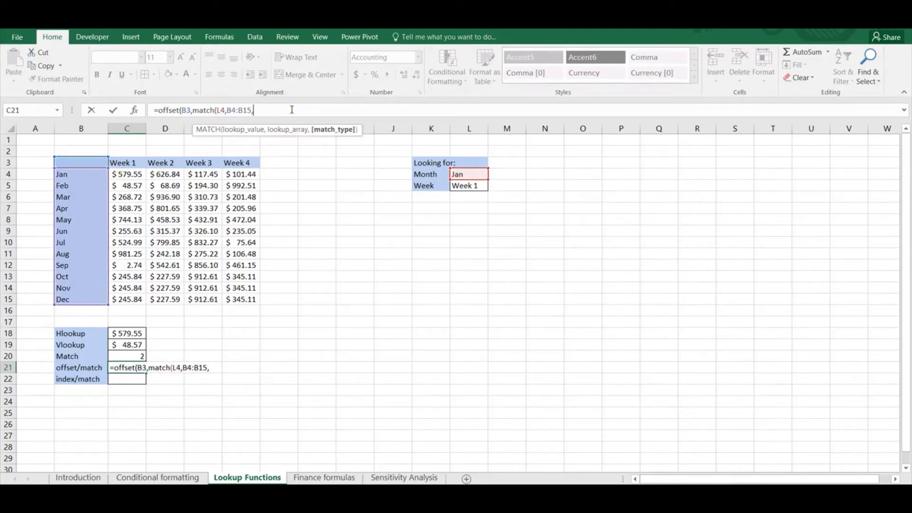
text(0)
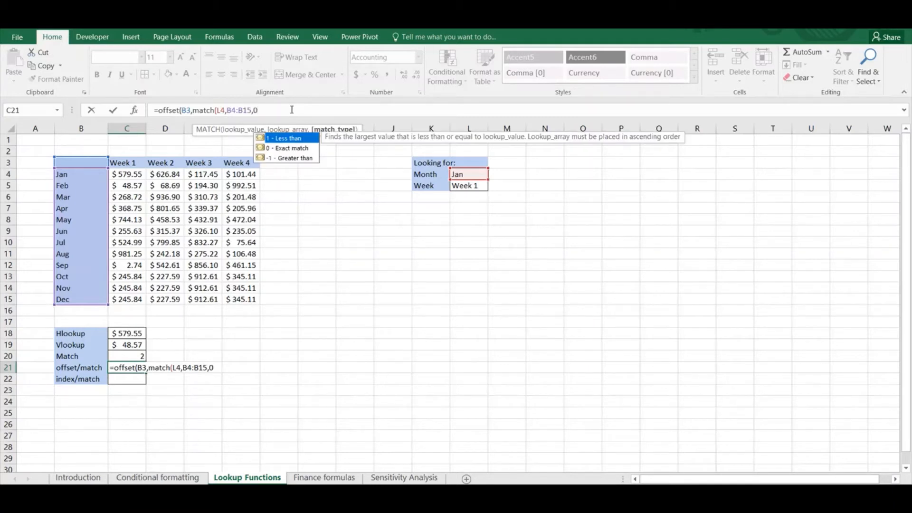
text(),)
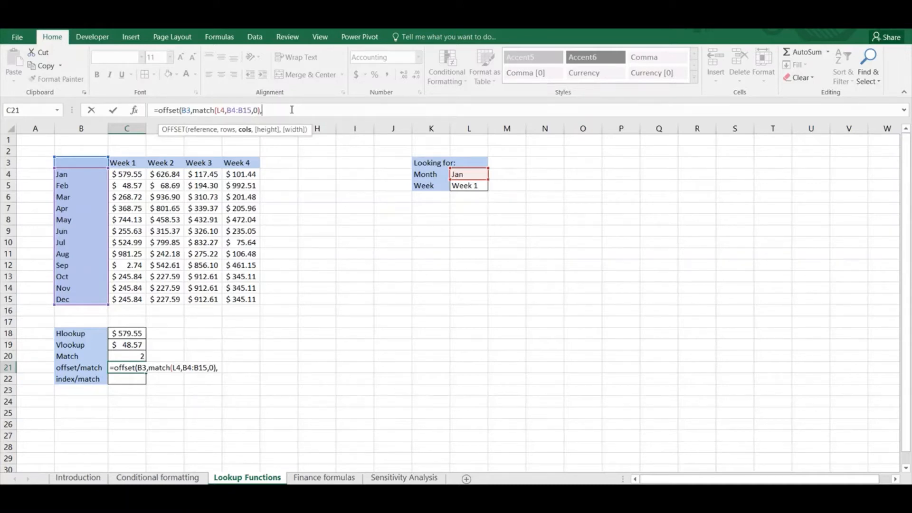
Add a second MATCH as the OFFSET columns argument, with L5 as the lookup value
text(match()
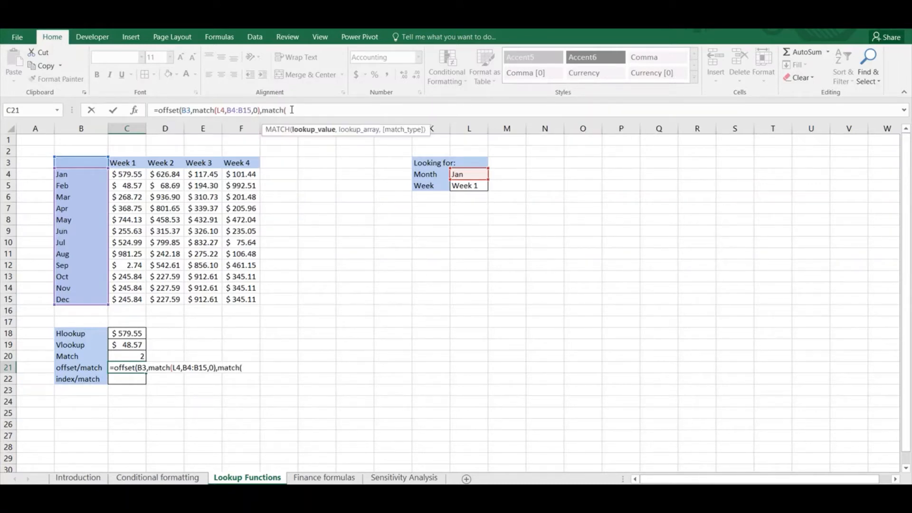
click(470, 186)
click(127, 163)
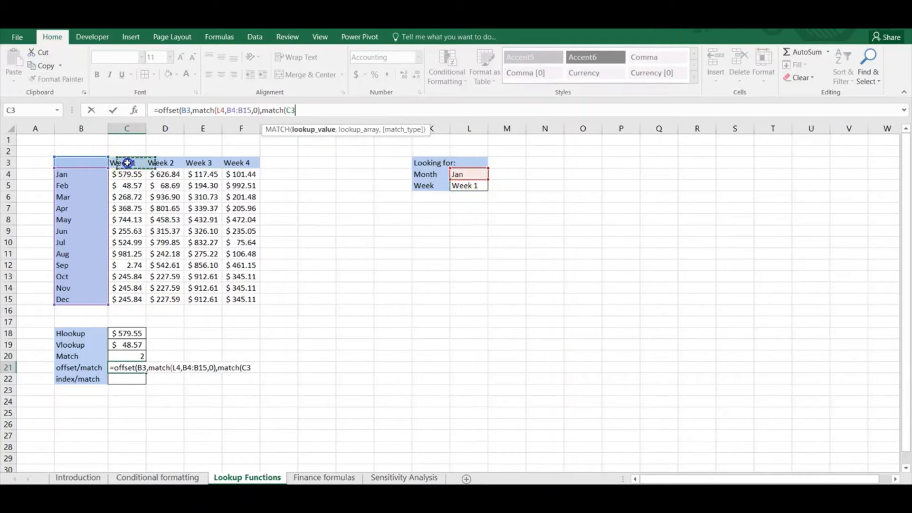
click(468, 185)
text(,)
Complete the column MATCH with lookup array C3:F3 and match type 0, and enter the OFFSET formula
click(136, 163)
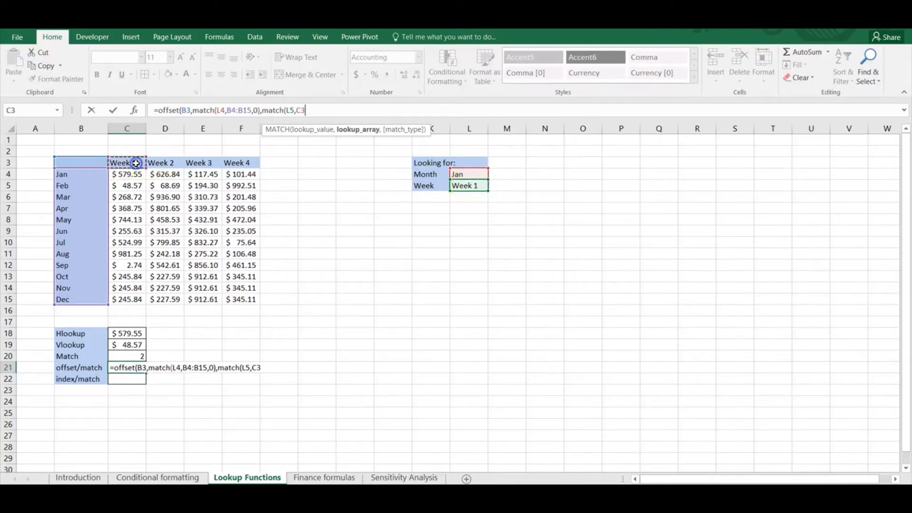
key(shift+Right)
key(shift+Right)
key(shift+Right)
text(,)
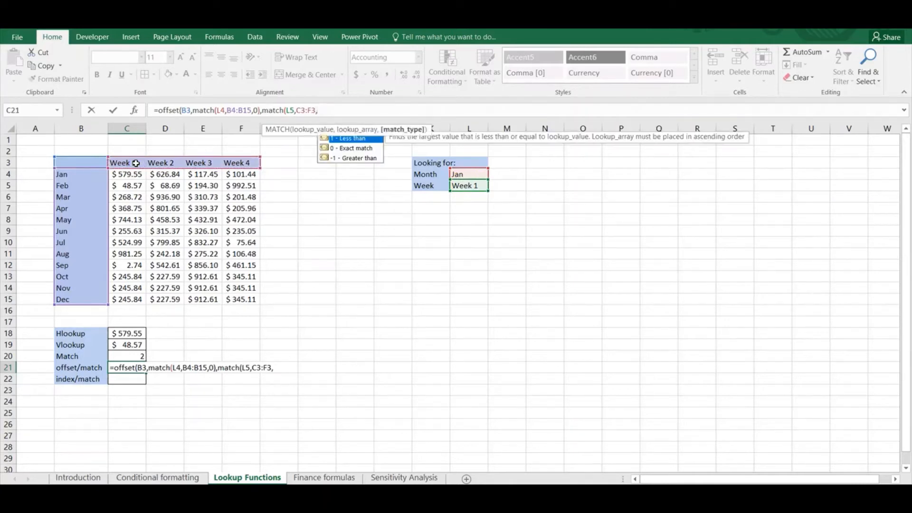
text(0)))
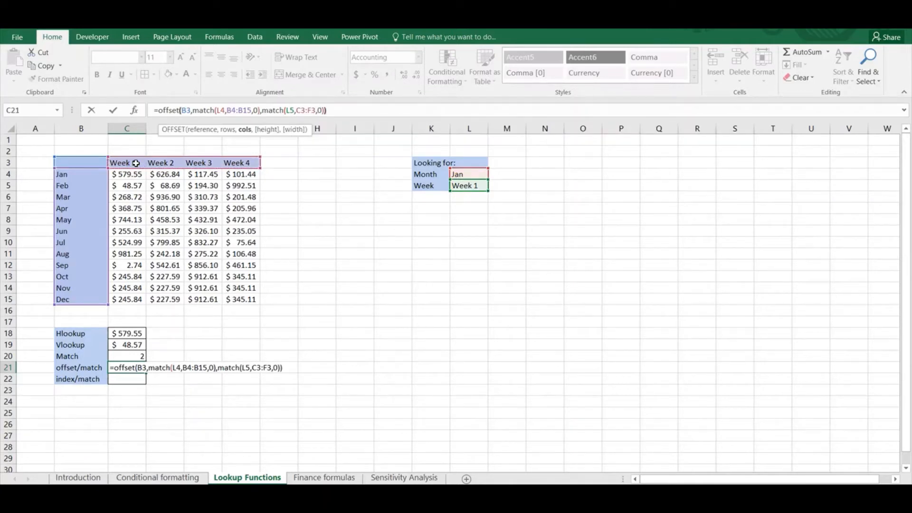
key(Return)
click(434, 257)
click(141, 366)
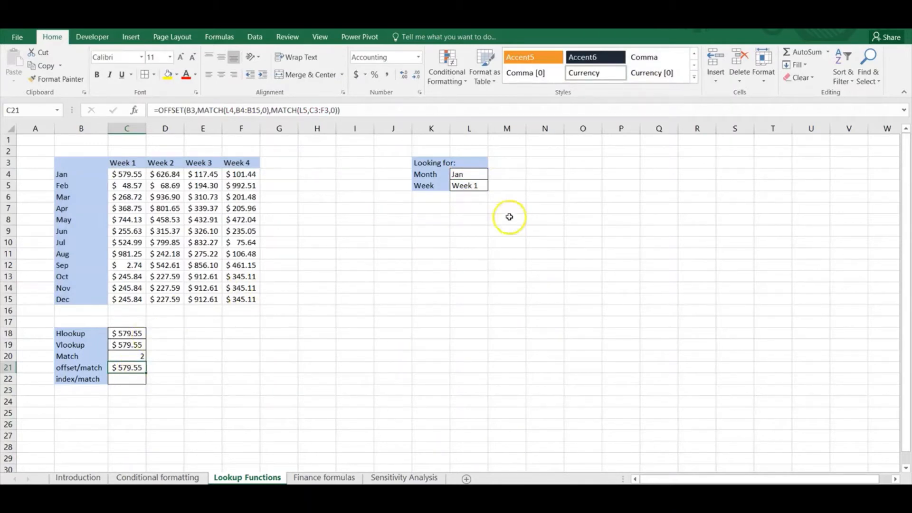
Change the Month in L4 to May to test the lookup formulas
click(472, 176)
key(alt+Down)
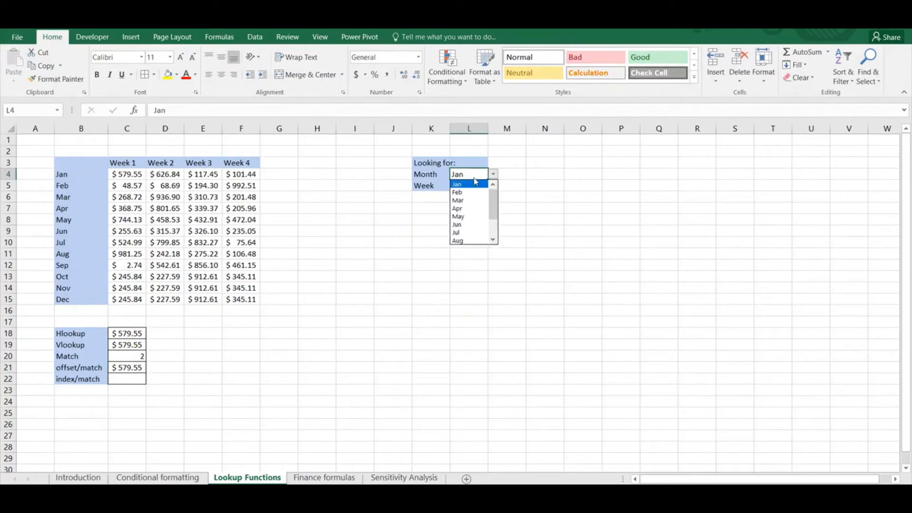
key(Down)
key(Down)
key(Down)
key(Down)
key(Return)
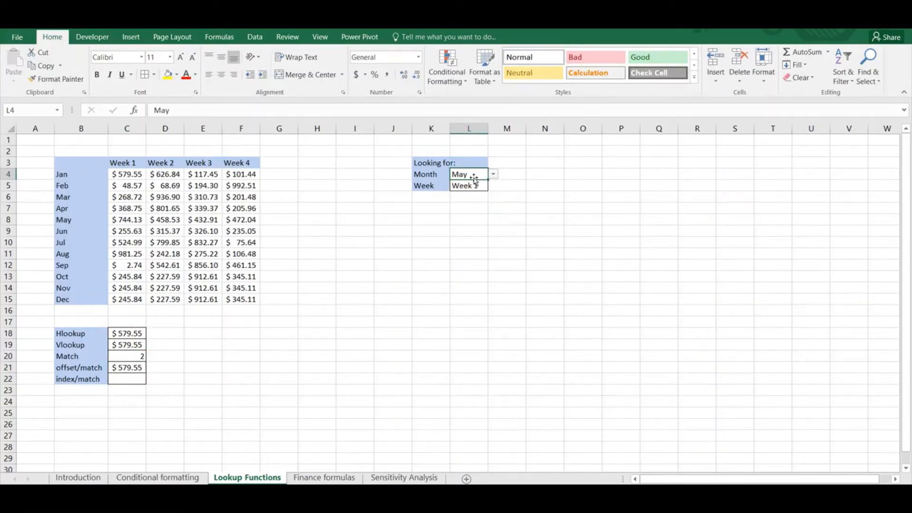
Set the Week in L5 to Week 3 and review the lookup formulas in C18:C21
click(469, 185)
key(alt+Down)
key(Return)
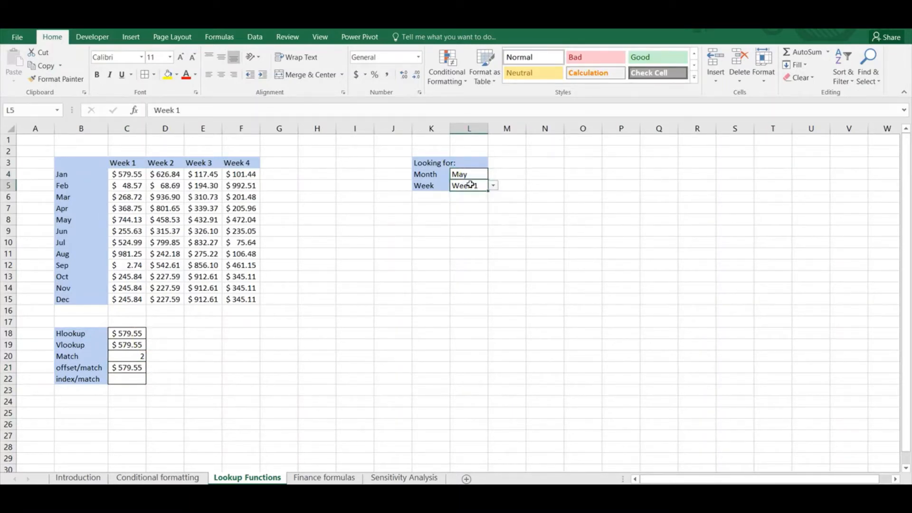
key(alt+Down)
key(Down)
key(Down)
key(Return)
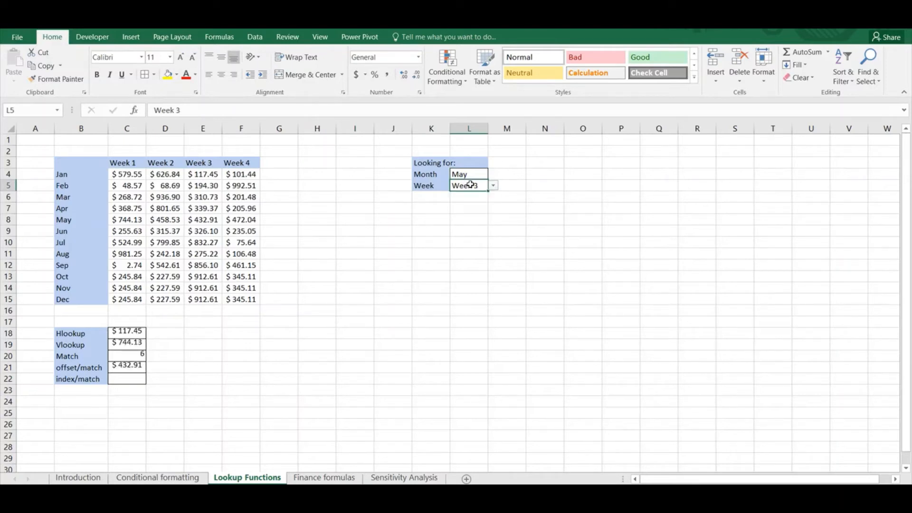
click(133, 345)
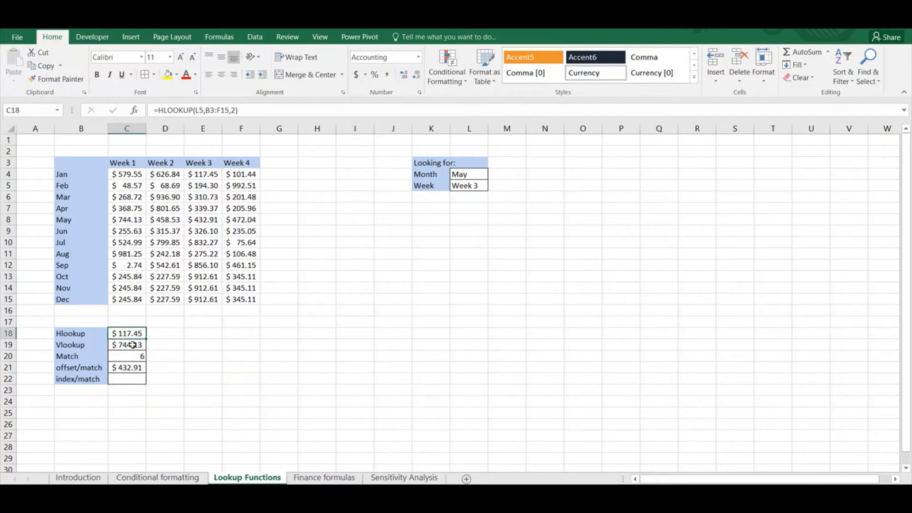
key(Down)
key(Down)
key(Down)
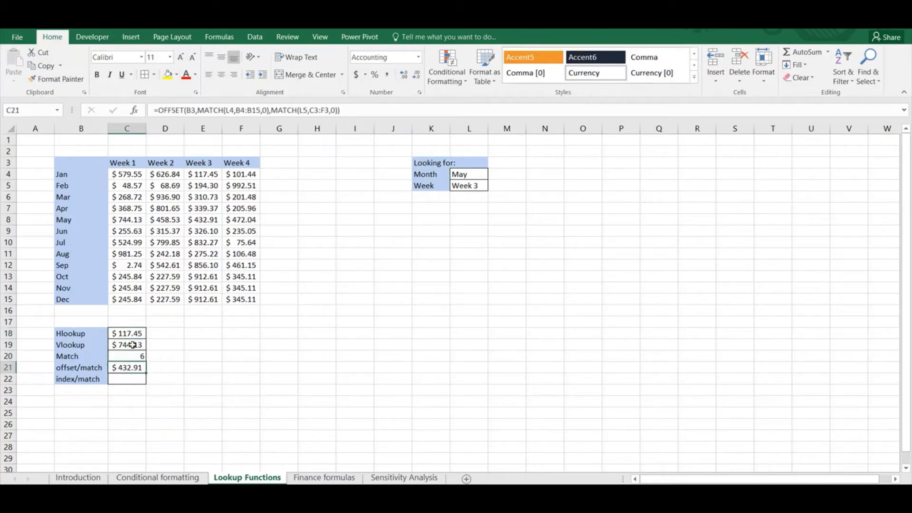
Begin an INDEX formula in C22 with the whole table B3:F15 as the array
key(Down)
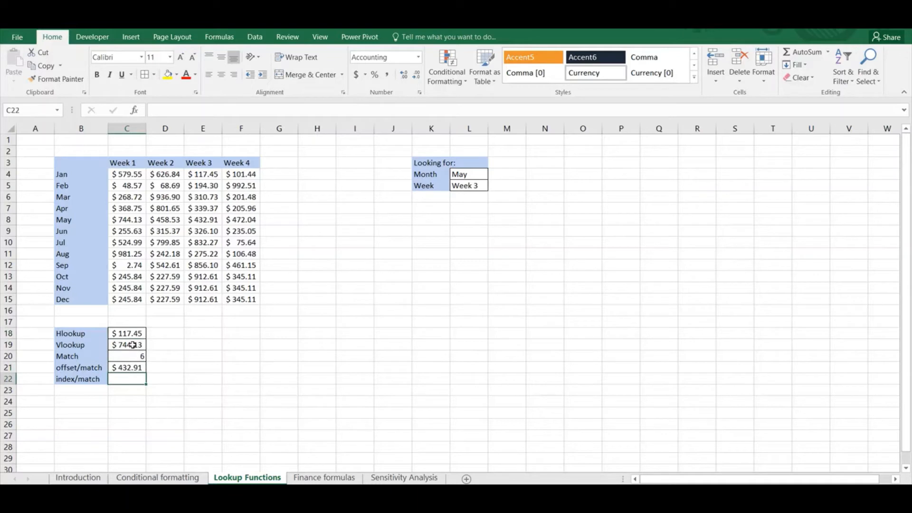
text(=index()
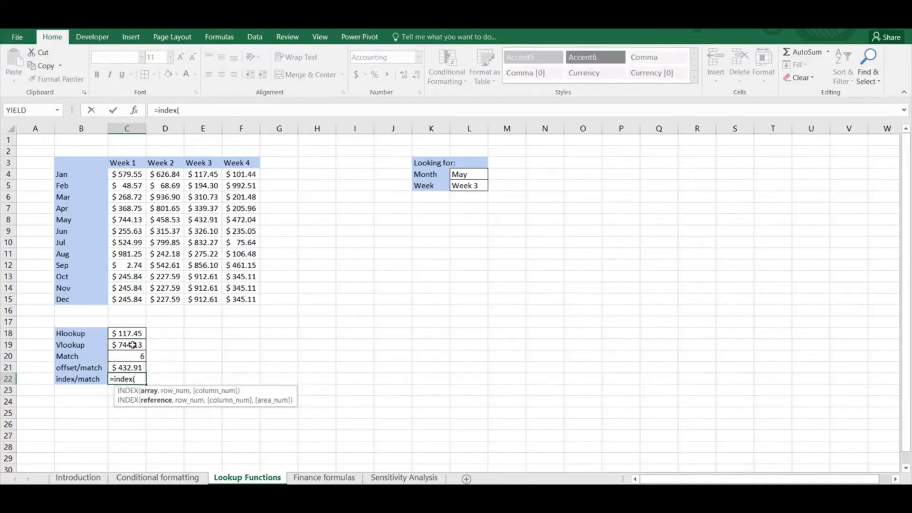
click(74, 162)
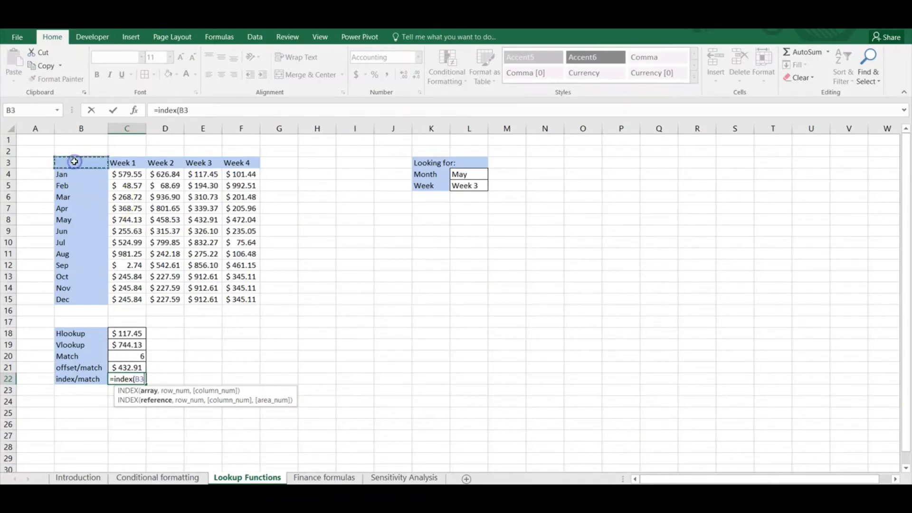
key(shift+Right)
key(shift+Right)
key(shift+Right)
key(shift+Right)
key(shift+Down)
key(ctrl+shift+Down)
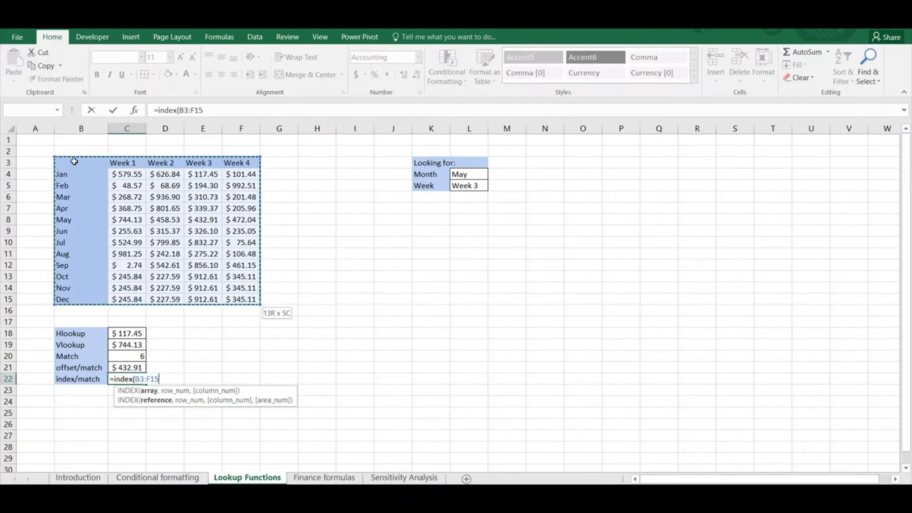
click(212, 110)
text(,)
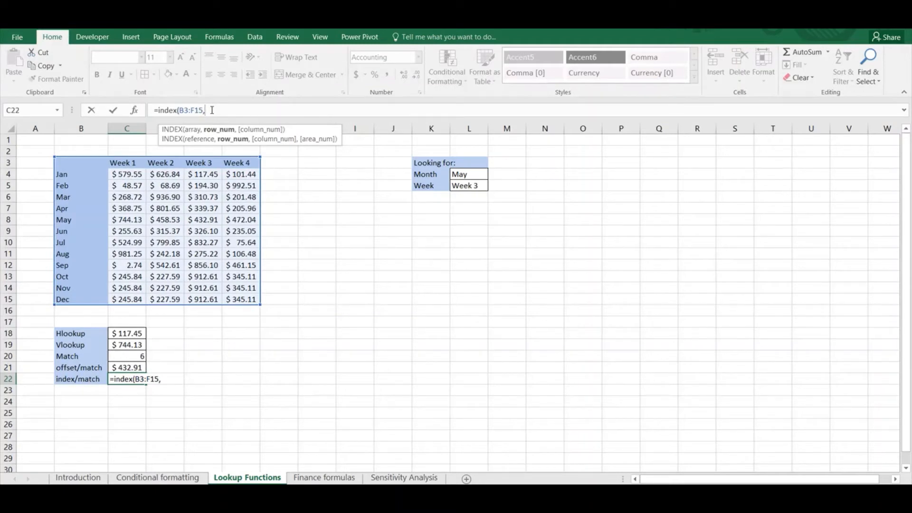
Add a MATCH as the INDEX row number, with L4 as the lookup value
text(match()
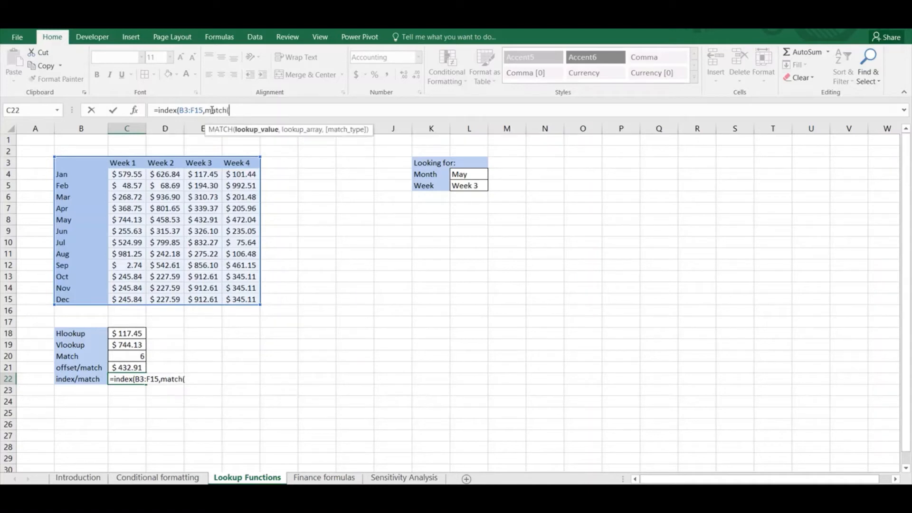
drag(86, 158, 87, 161)
key(BackSpace)
key(BackSpace)
key(BackSpace)
key(BackSpace)
key(BackSpace)
click(463, 174)
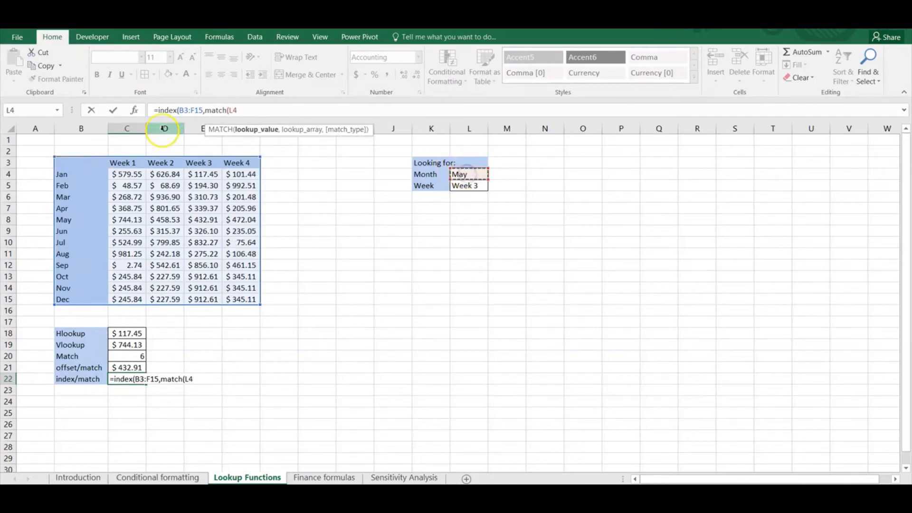
text(,)
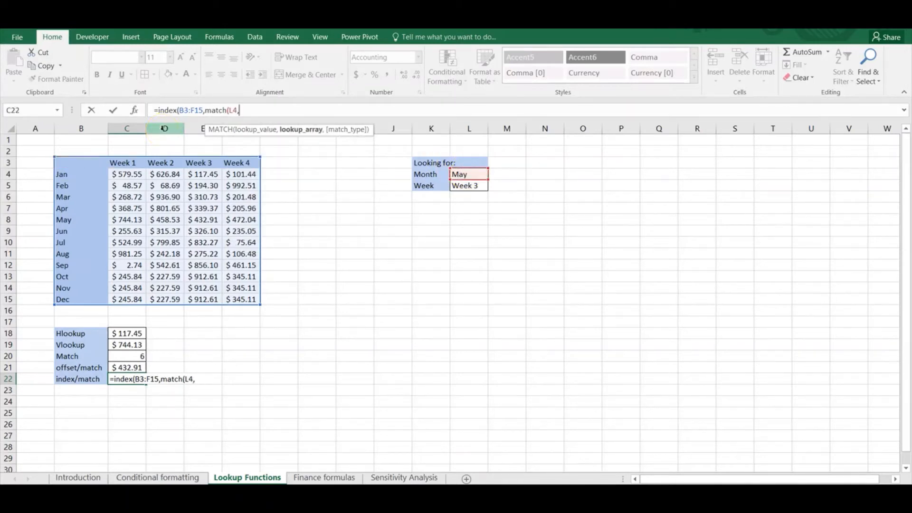
Complete the INDEX formula's row MATCH with lookup array B3:B15 and match type 0
click(85, 165)
key(ctrl+shift+Down)
key(ctrl+shift+Down)
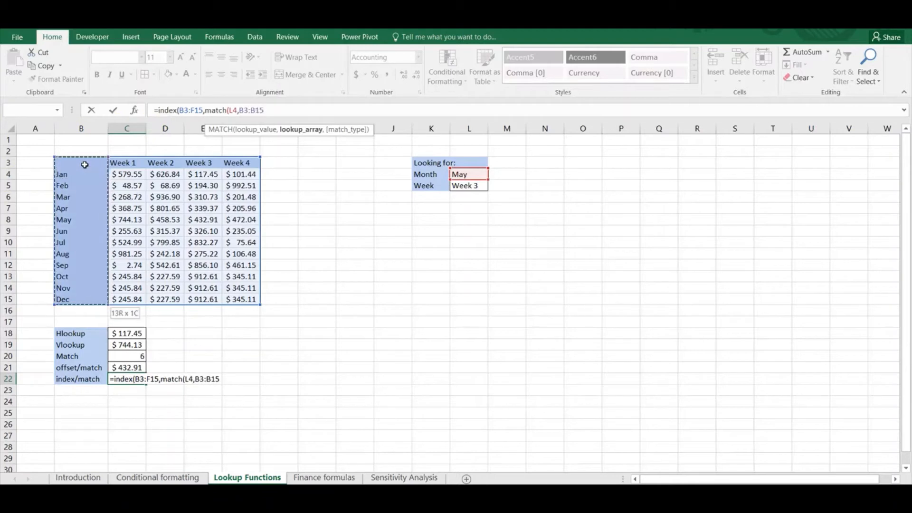
text(,0),)
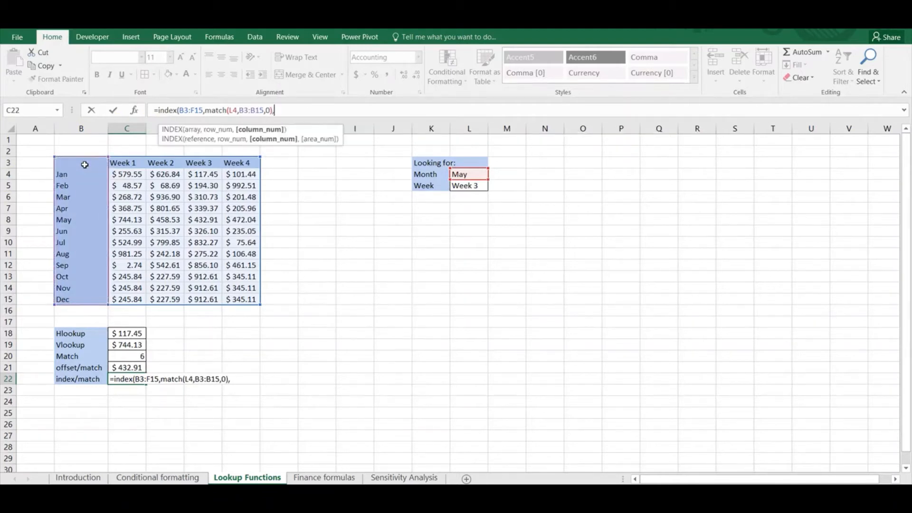
Complete the INDEX formula in C22 with a column MATCH: lookup value L5, lookup array B3:F3, match type 0
text(match()
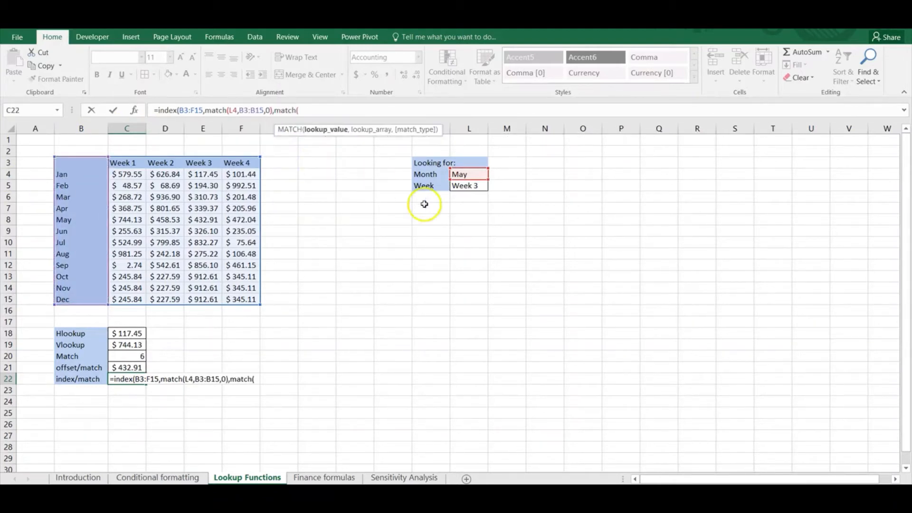
click(468, 185)
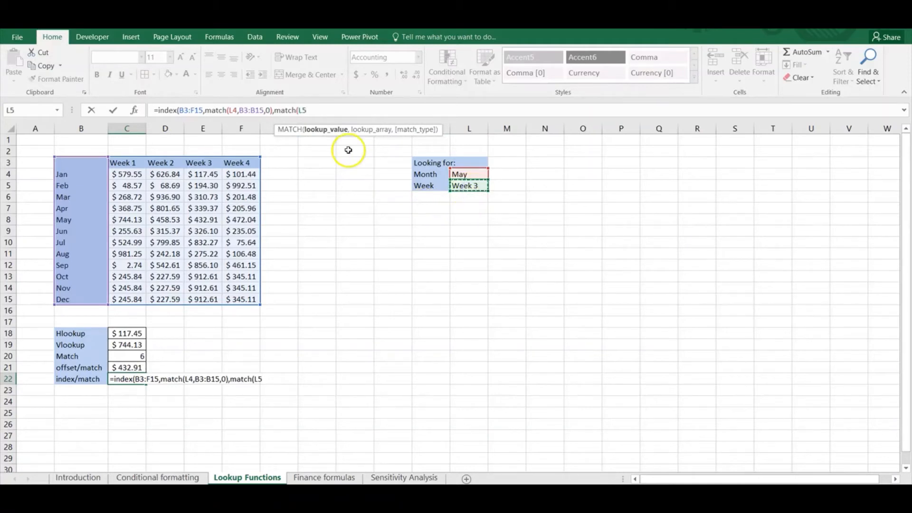
text(,)
drag(95, 163, 96, 162)
key(shift+Right)
key(shift+Right)
key(shift+Right)
text(,)
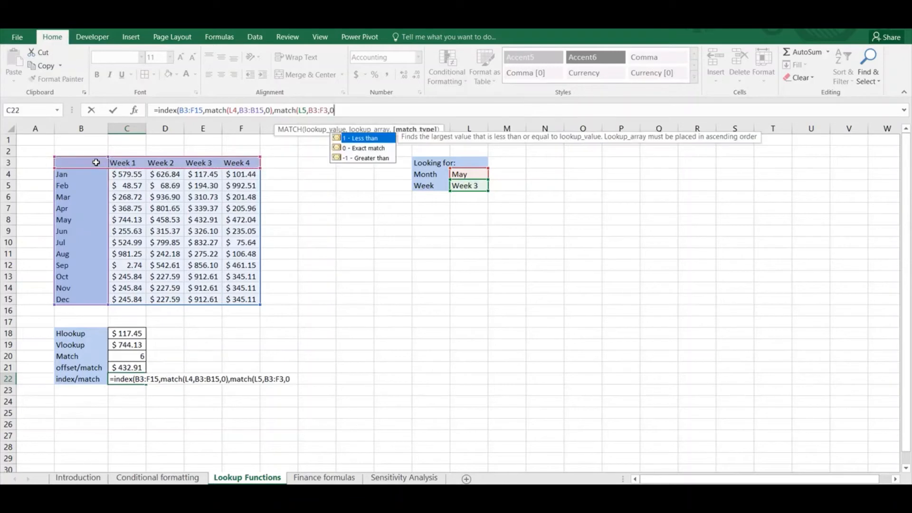
text(0)))
key(ctrl+Return)
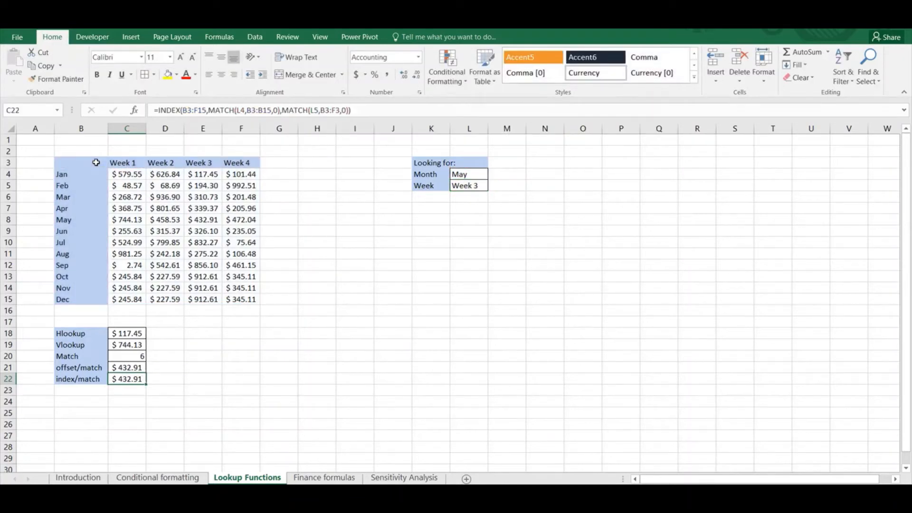
Set the Month in L4 to Aug
click(481, 174)
key(alt+Down)
key(Down)
key(Down)
key(Down)
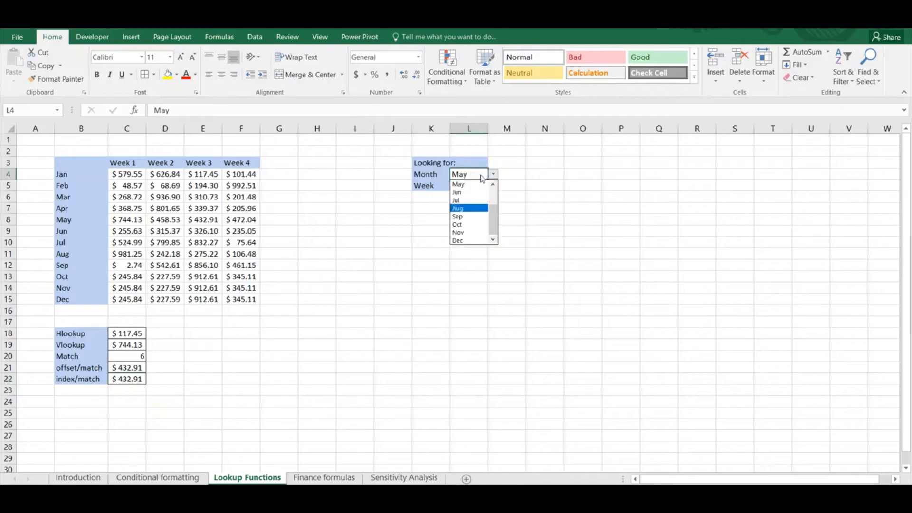
key(Return)
Set the Week in L5 to Week 4 and review the lookup results in C21:C22 and C18:C19
key(Down)
key(alt)
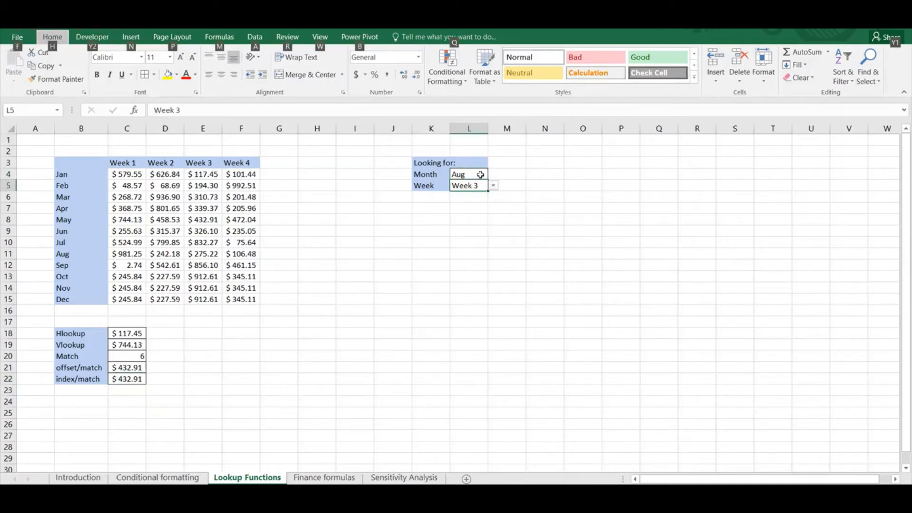
key(alt)
key(alt+Down)
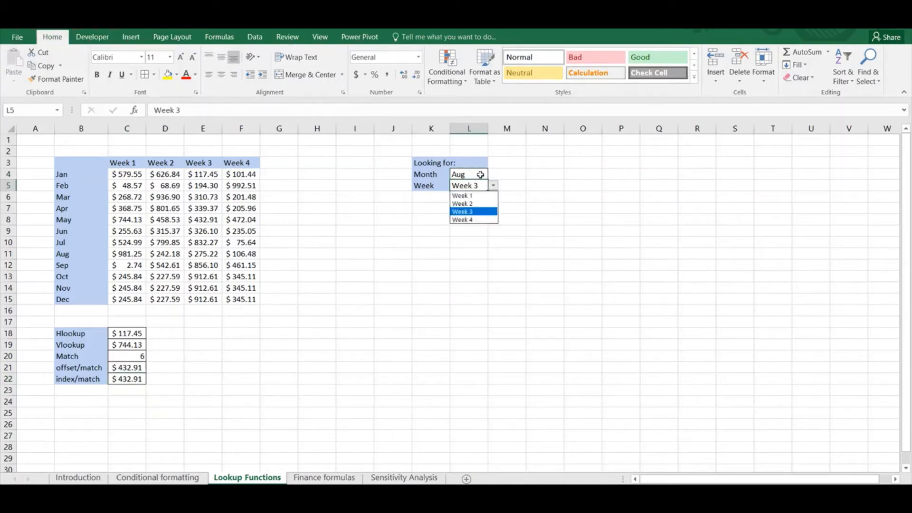
key(alt+Down)
key(alt+Down)
key(Down)
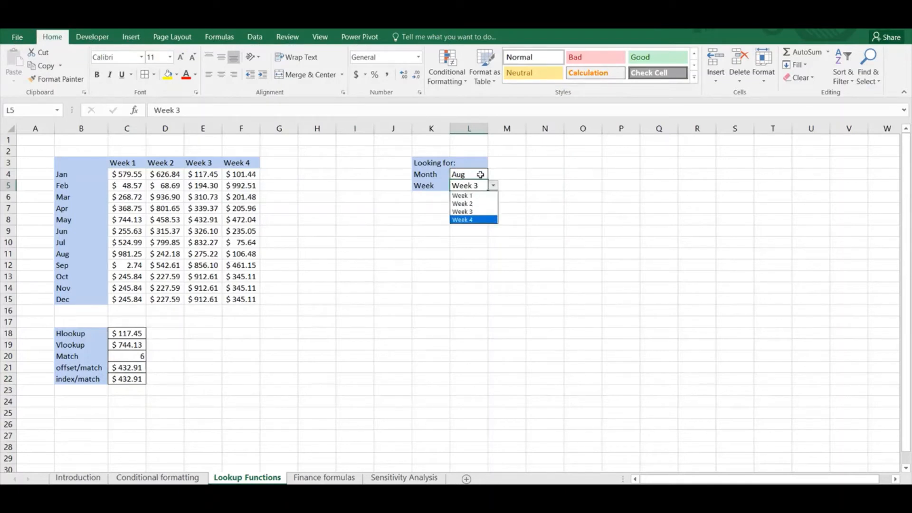
key(Return)
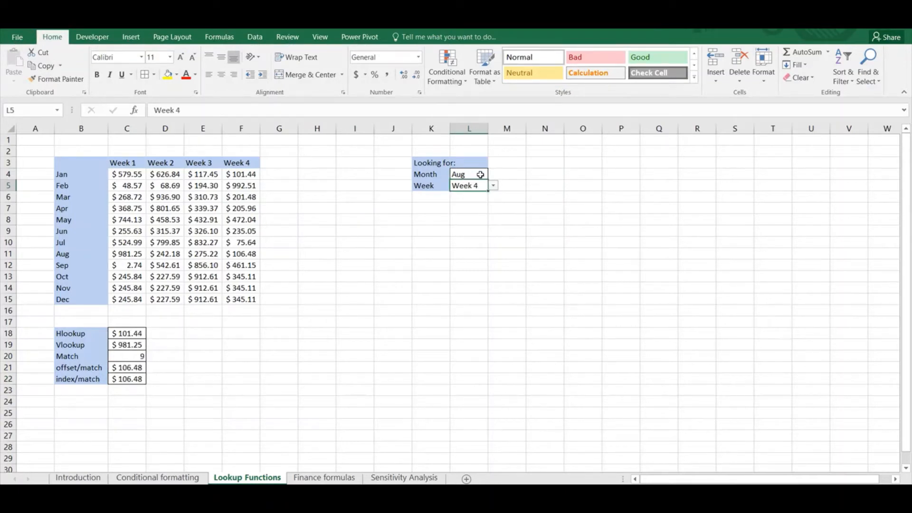
click(134, 365)
key(shift+Down)
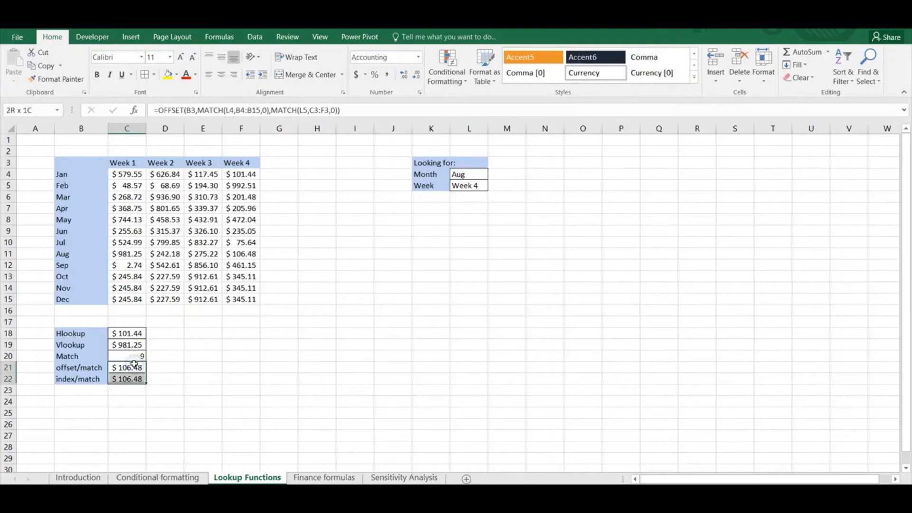
click(136, 332)
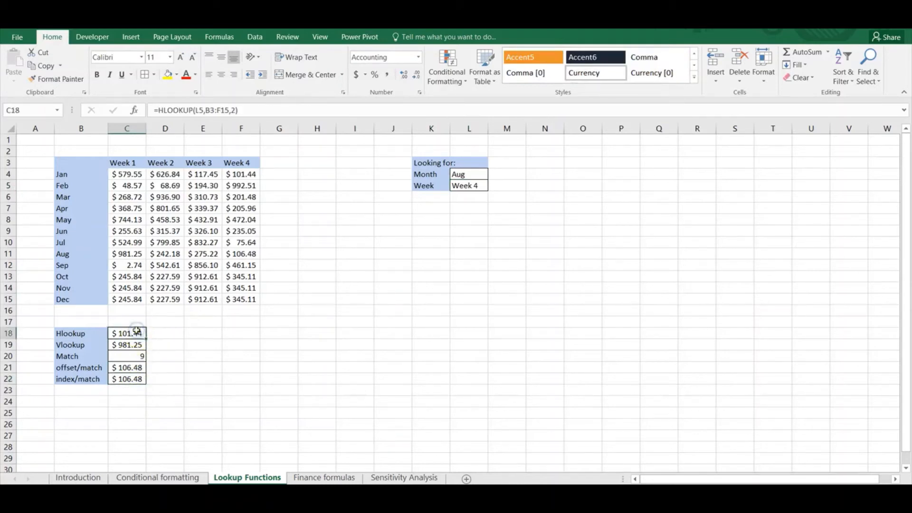
key(shift+Down)
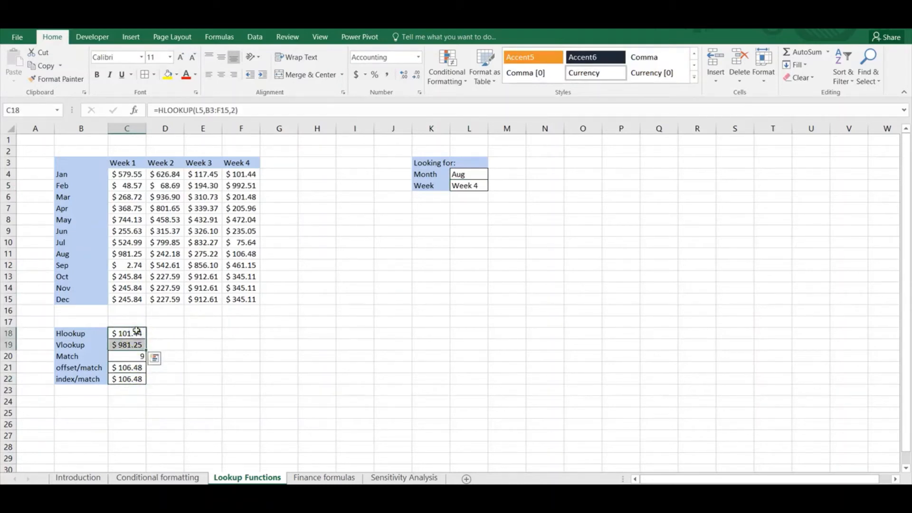
click(233, 344)
On the Finance formulas sheet, begin an NPV formula in B4 with the WACC in I2 as the rate
key(ctrl+Page_Down)
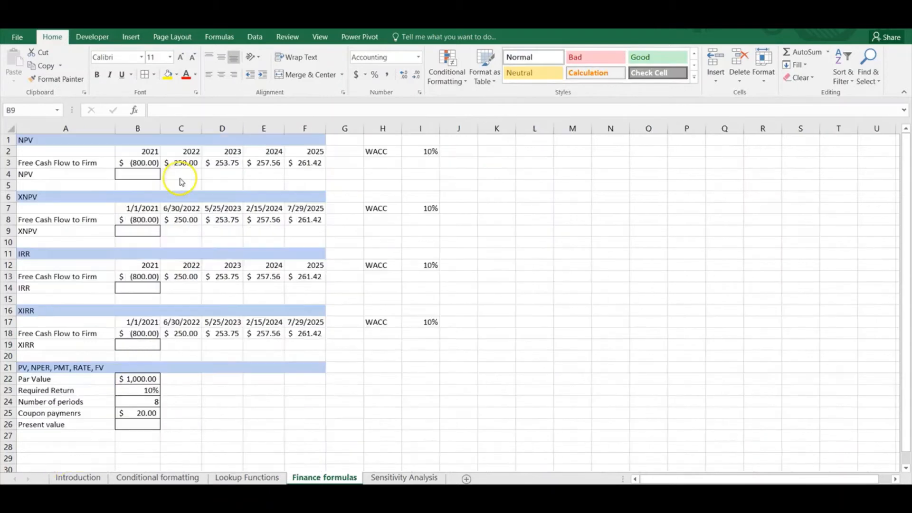
click(148, 174)
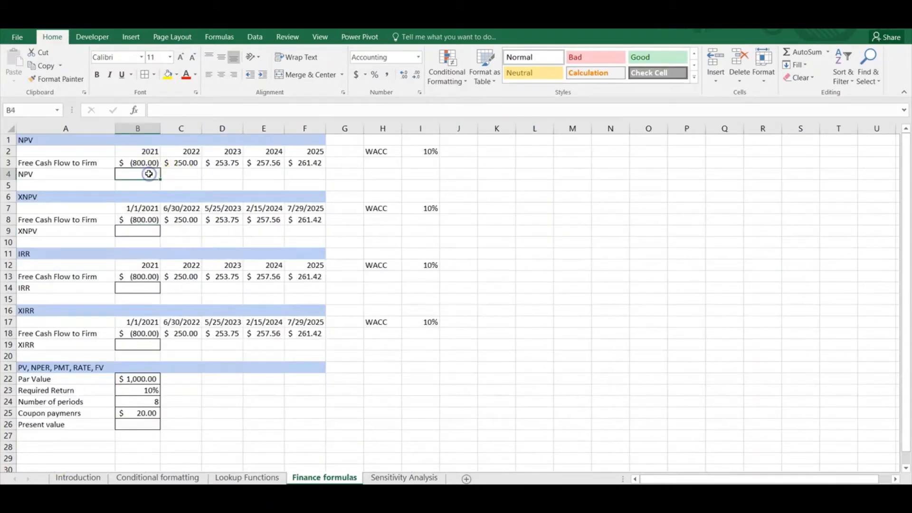
text(=)
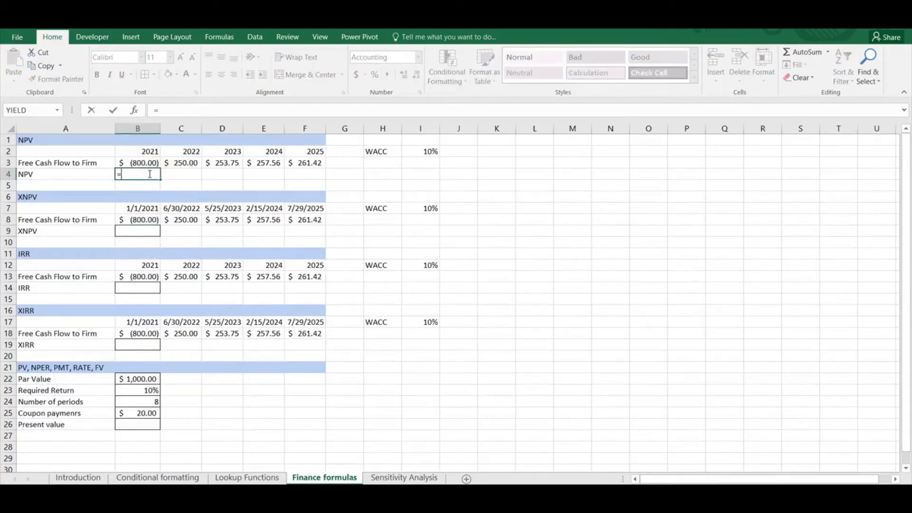
text(npv()
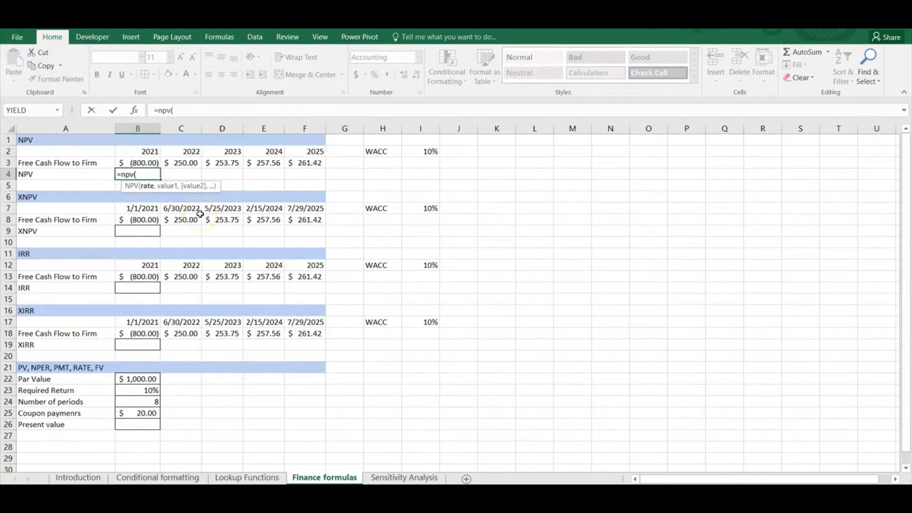
key(Right)
key(Right)
key(Right)
key(Right)
key(Right)
key(Right)
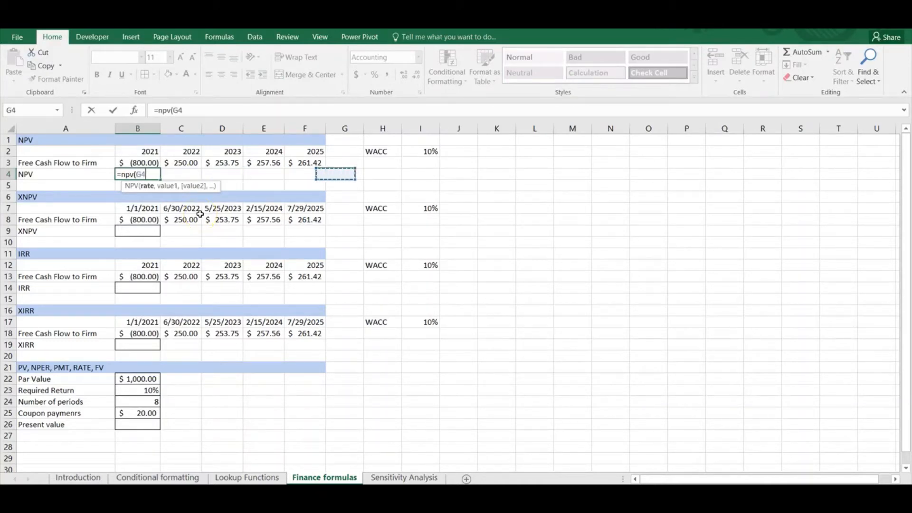
key(Right)
key(Up)
key(Up)
text(,)
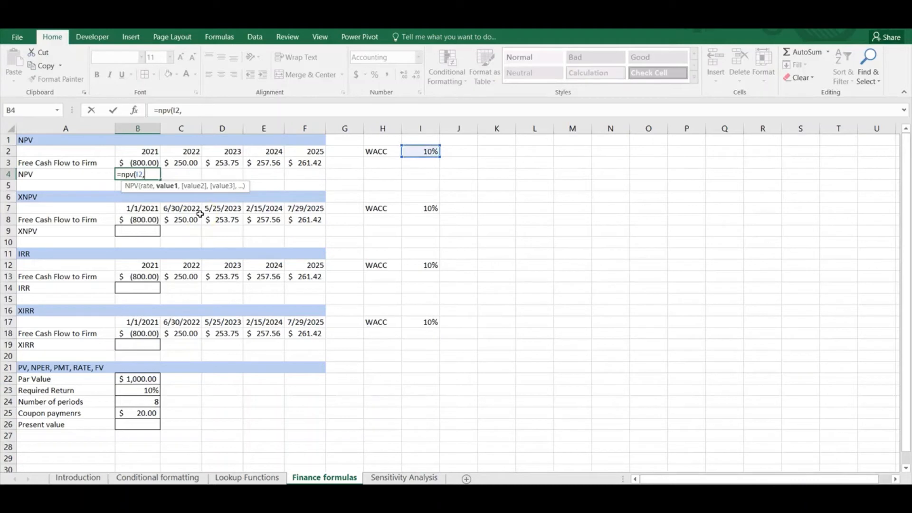
Complete the NPV formula with the cash flows C3:F3 as values, plus the initial 2021 cash flow in B3
key(Up)
key(Right)
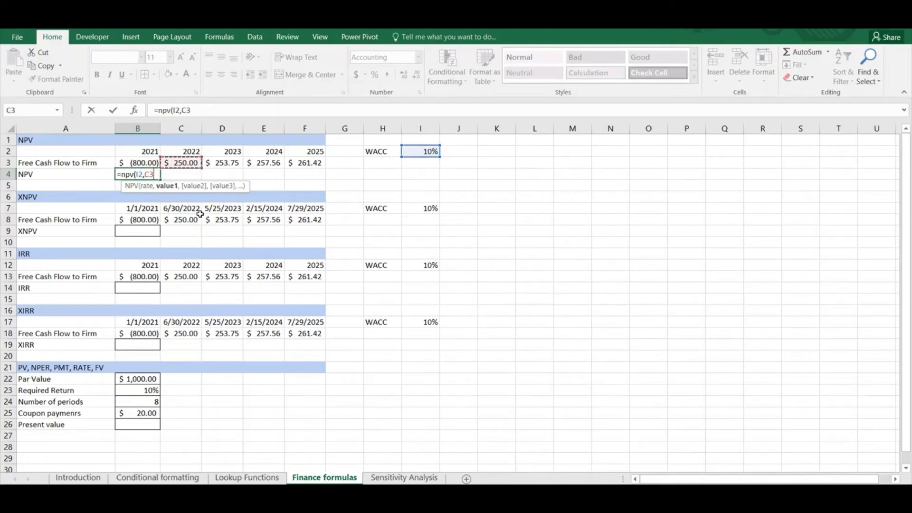
key(shift+Right)
key(shift+Right)
key(shift+Right)
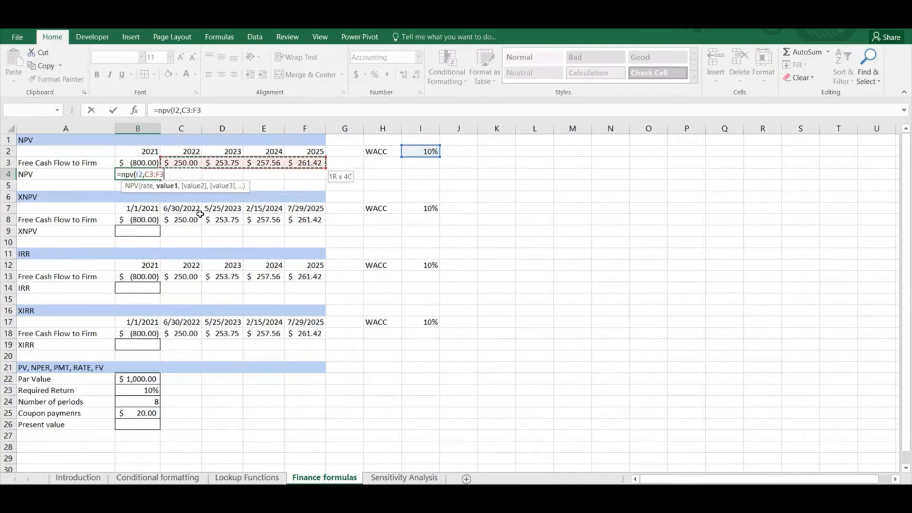
text())
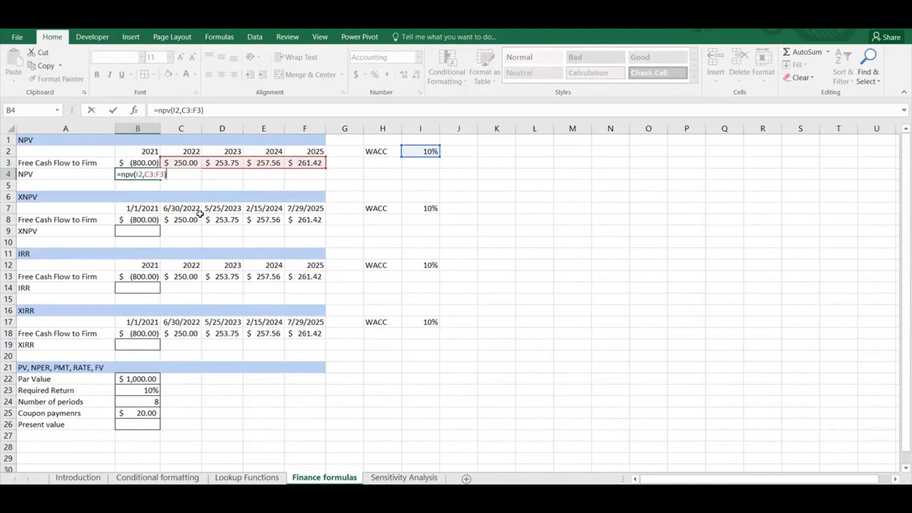
text(+)
key(Up)
key(ctrl+Return)
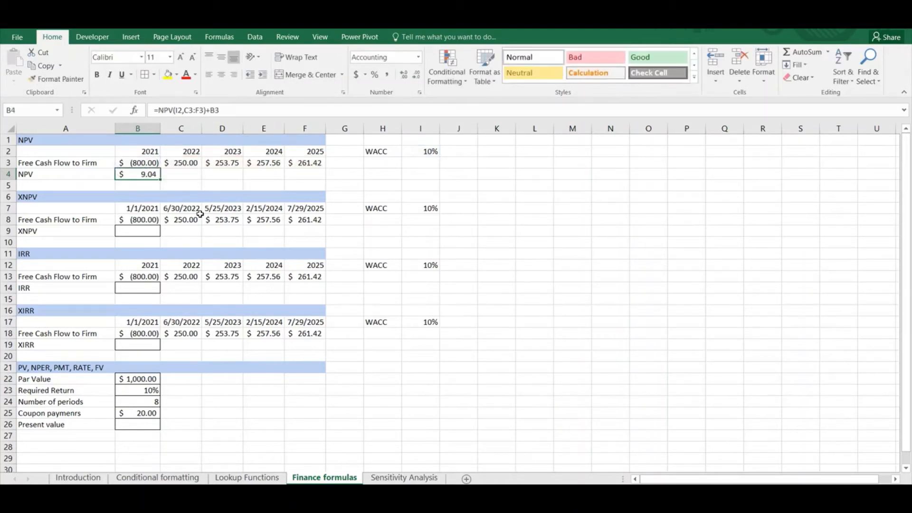
Examine the irregular cash flow dates B7:F7 in the XNPV section
key(Down)
key(Down)
key(Down)
key(Down)
key(Down)
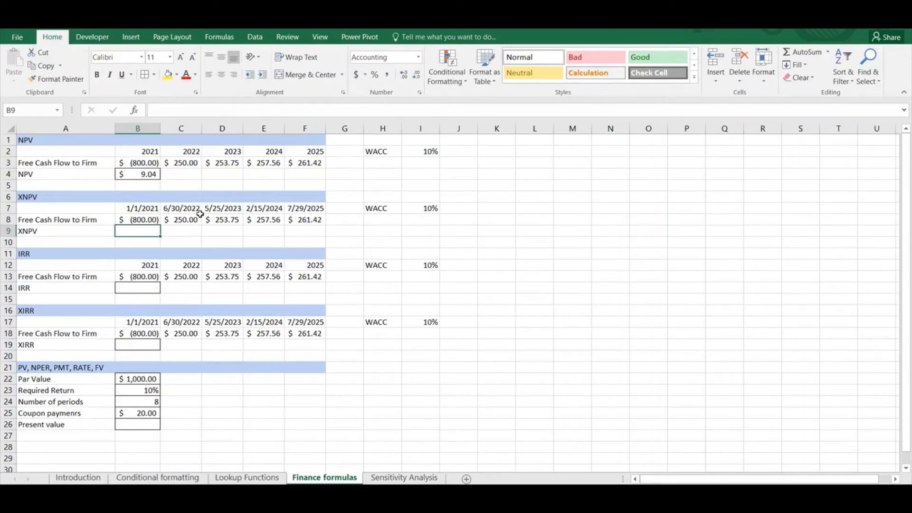
key(Up)
key(Up)
key(ctrl+shift+Right)
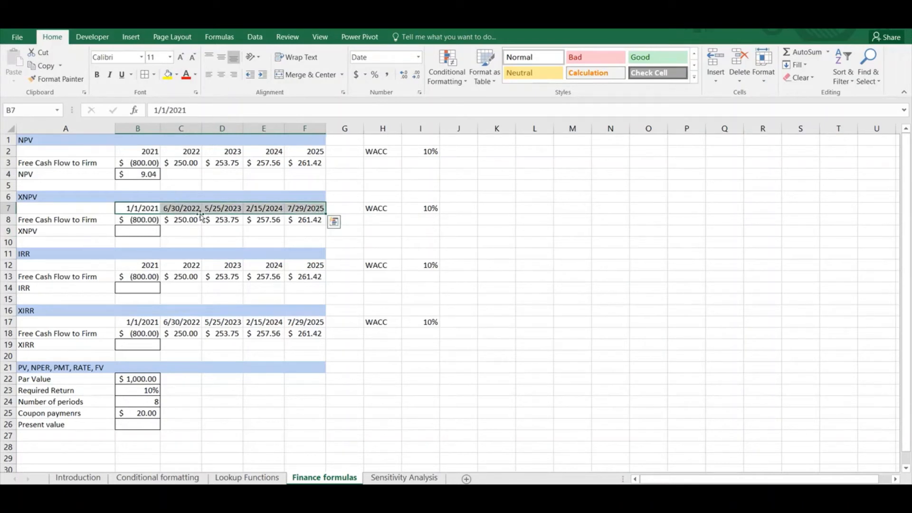
Begin an XNPV formula in B9 with the WACC in I7 as the rate
key(Down)
key(Down)
text(=)
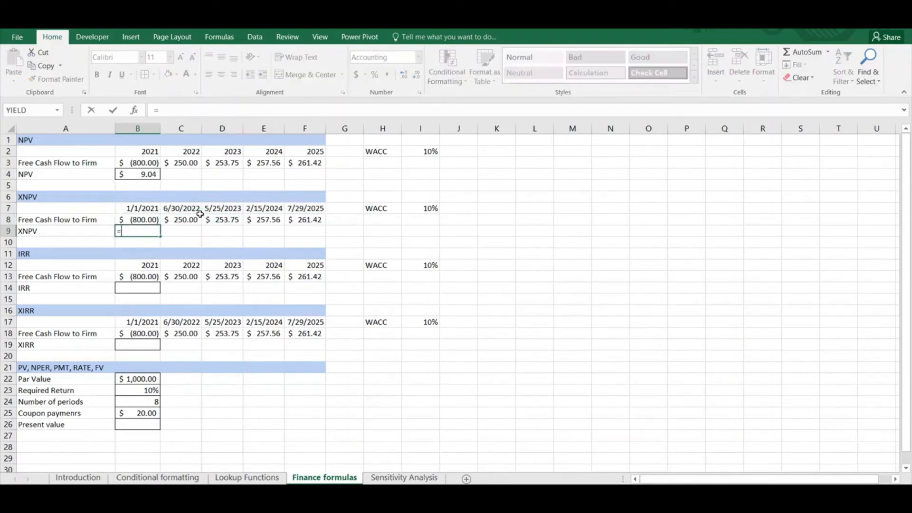
text(xnpv()
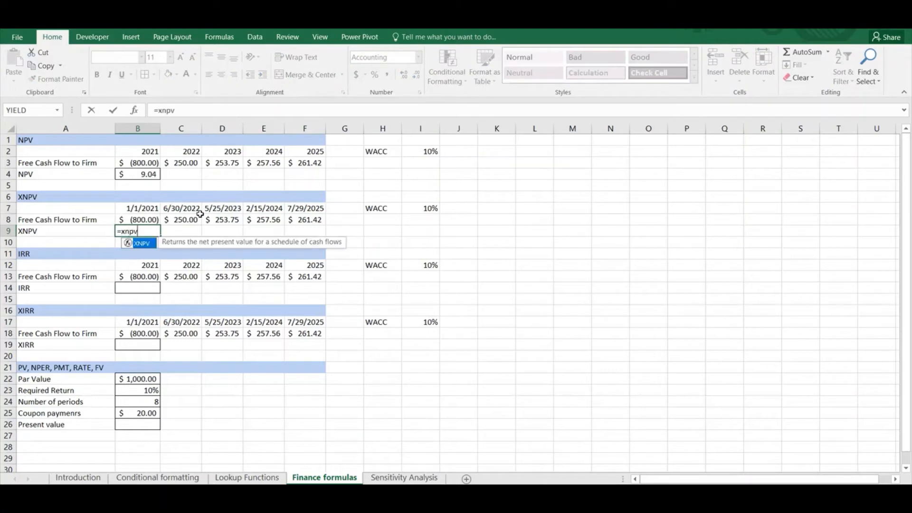
key(Up)
key(Right)
key(Right)
key(Right)
key(Right)
key(Right)
key(Right)
key(Right)
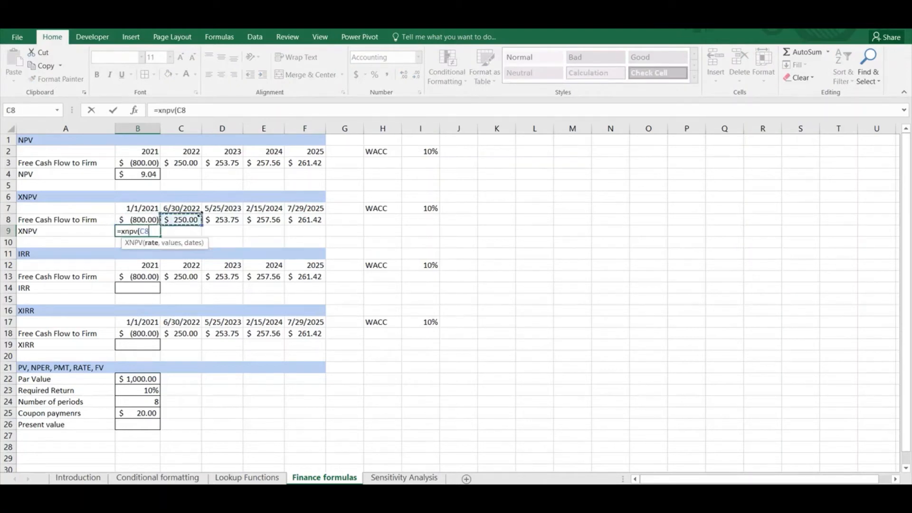
key(Up)
text(,)
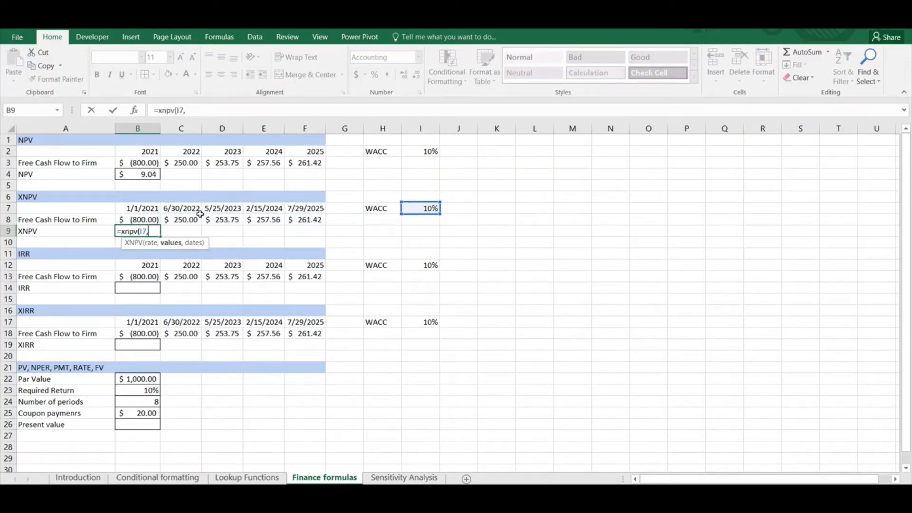
Add the cash flows C8:F8 as the values argument of the XNPV formula
key(Up)
key(Right)
key(ctrl+shift+Right)
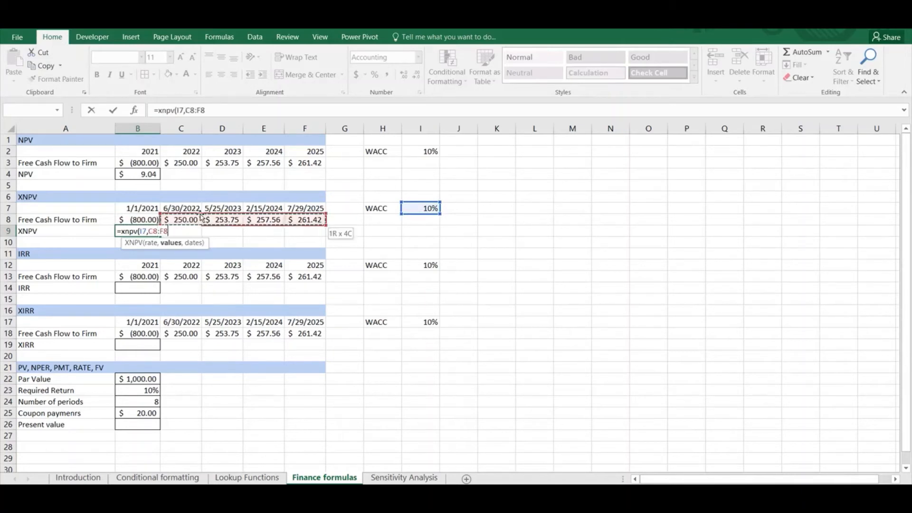
text())
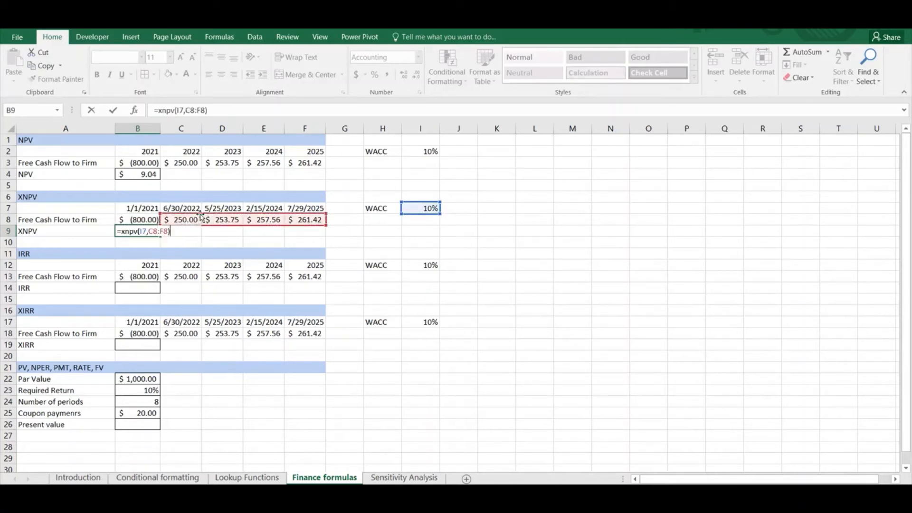
key(BackSpace)
text(,)
Complete the XNPV formula with the dates C7:F7, plus the initial cash flow in B8
key(Up)
key(Up)
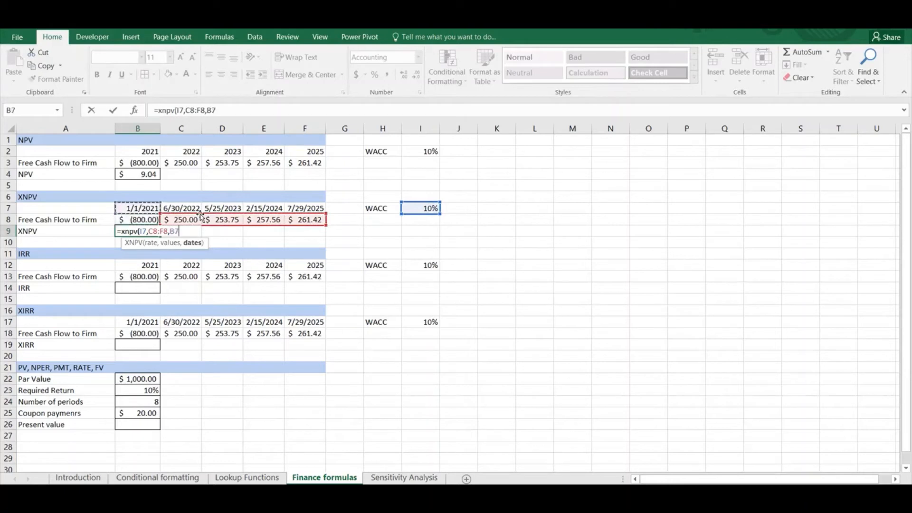
key(Right)
key(ctrl+shift+Right)
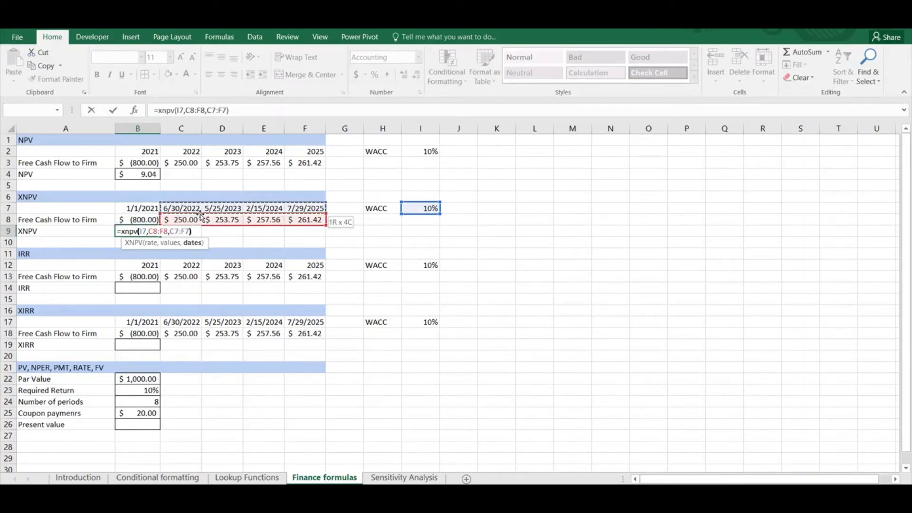
text())
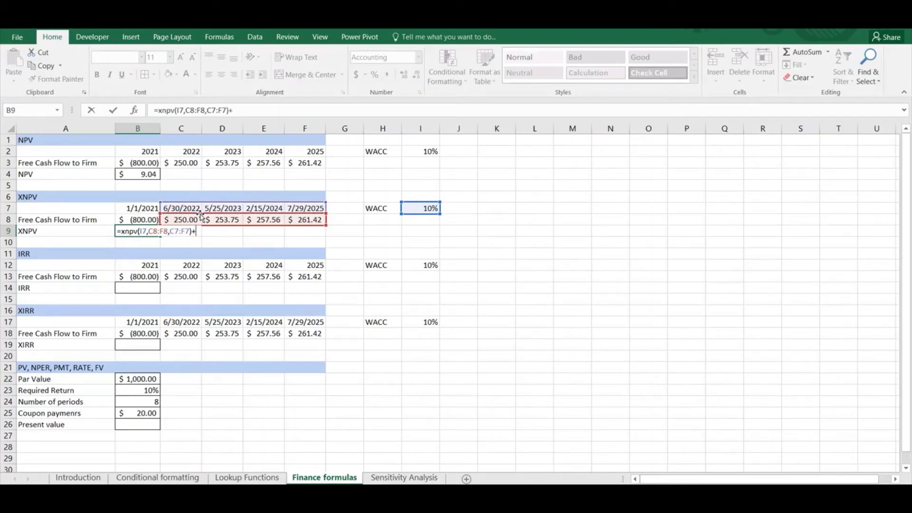
text(+)
key(Up)
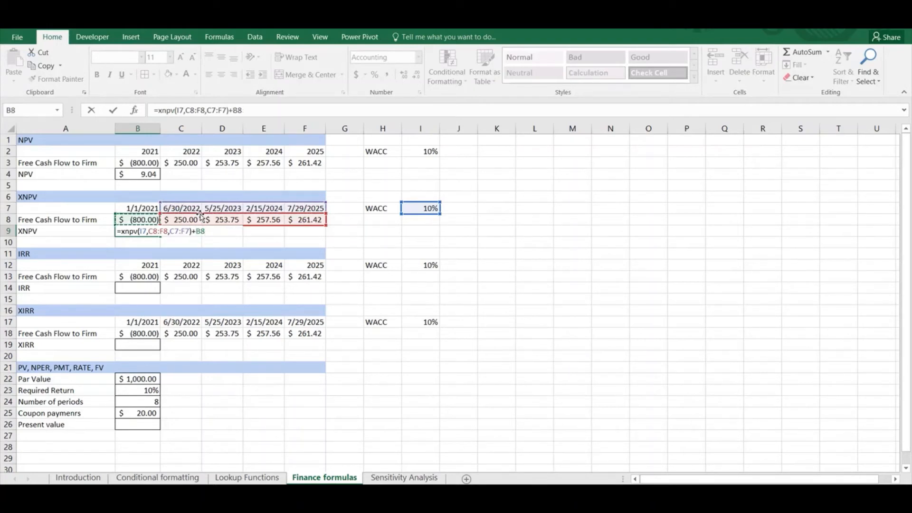
key(ctrl+Return)
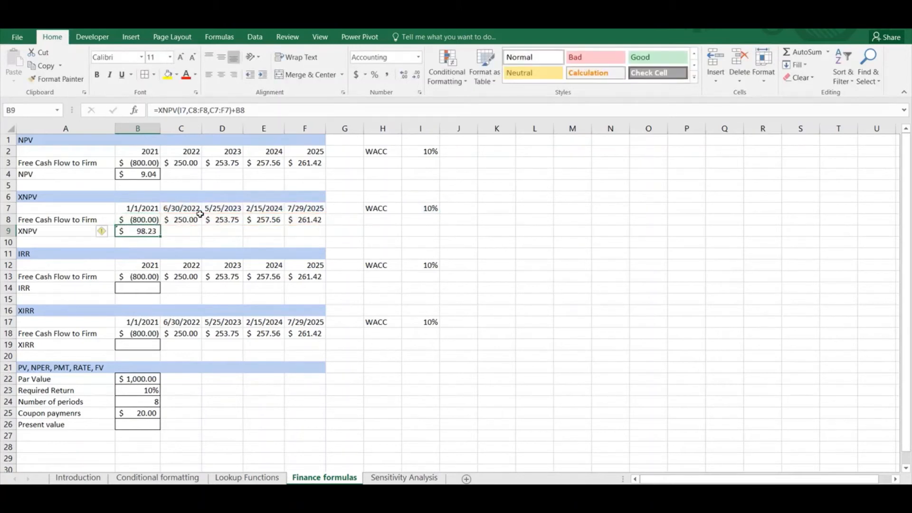
Enter an IRR formula in B14 over the cash flows B13:F13
key(Down)
key(Down)
key(Down)
key(Down)
key(Down)
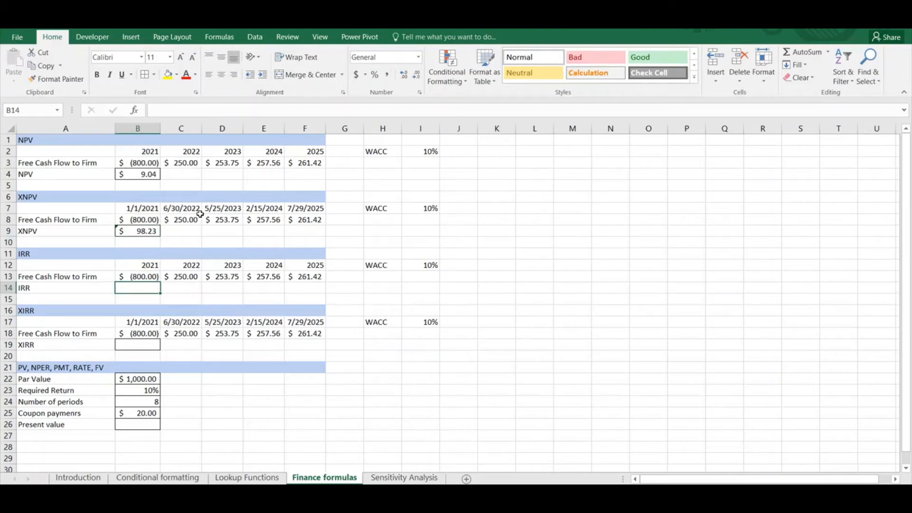
text(=irr()
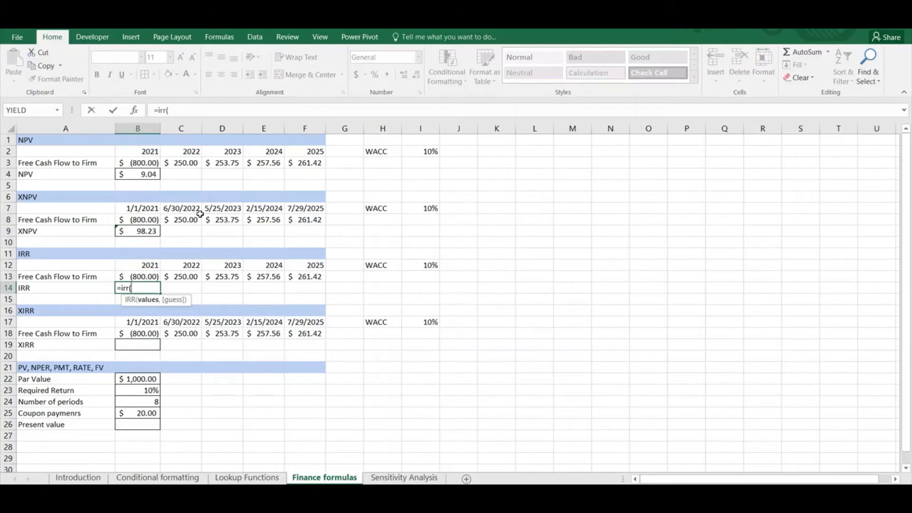
key(Up)
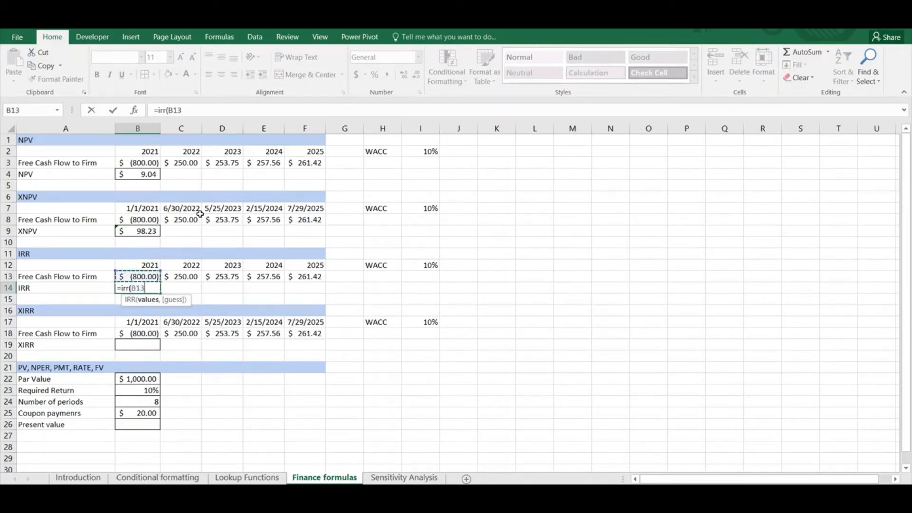
key(shift+Right)
key(shift+Right)
key(shift+Right)
key(shift+Right)
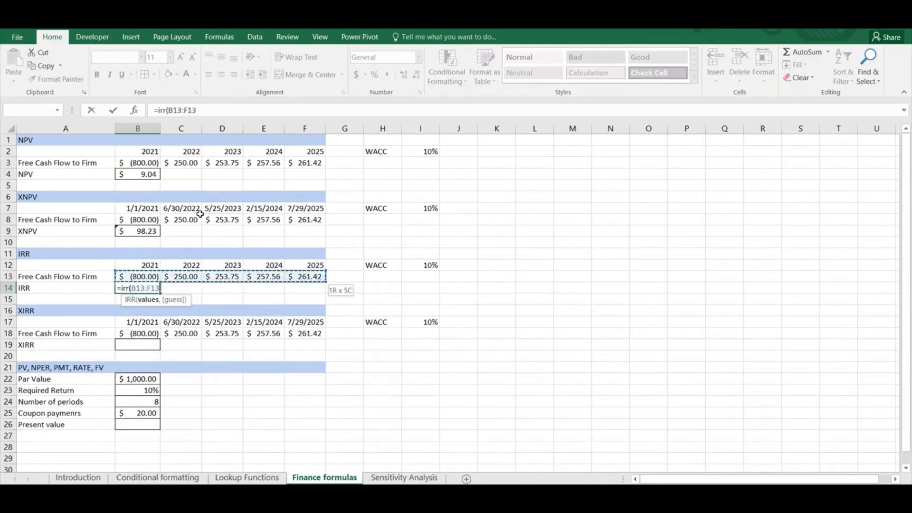
text())
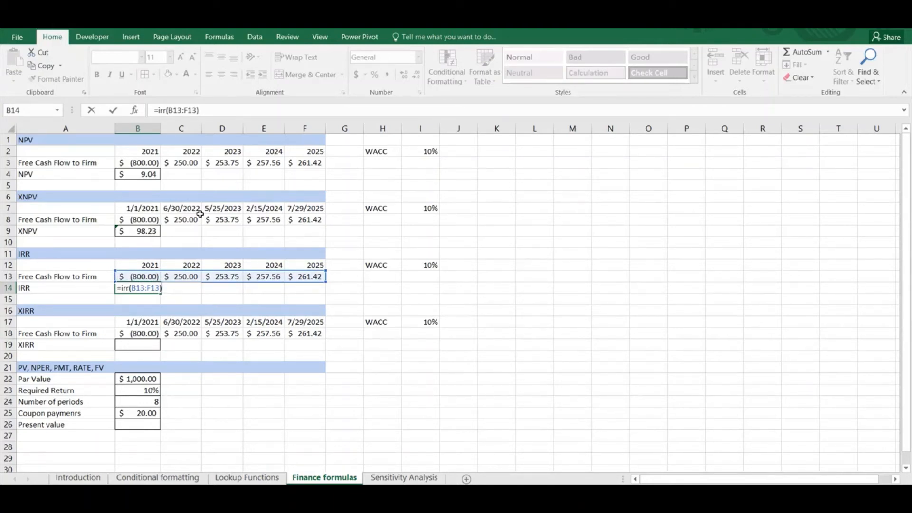
key(ctrl+Return)
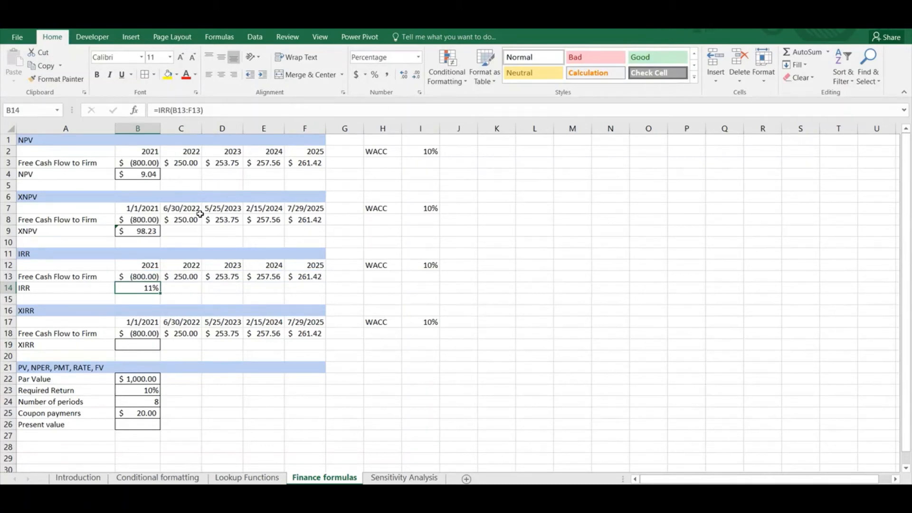
Begin an XIRR formula in B19 with the cash flows B18:F18 as the values argument
key(Down)
key(Down)
key(Down)
key(Down)
key(Down)
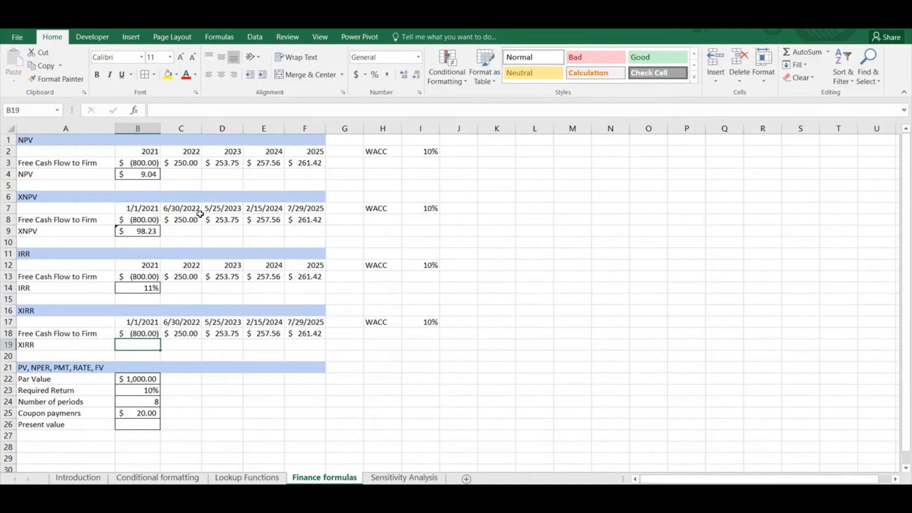
text(=xirr()
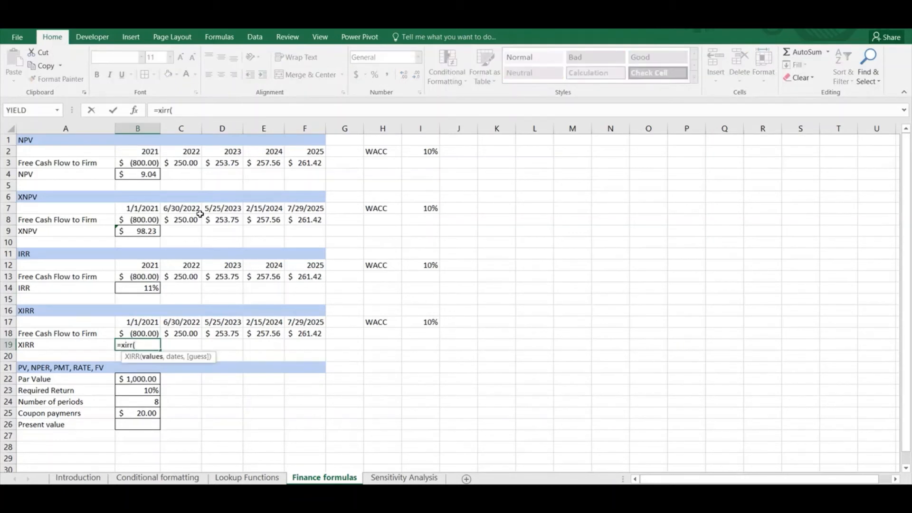
key(Up)
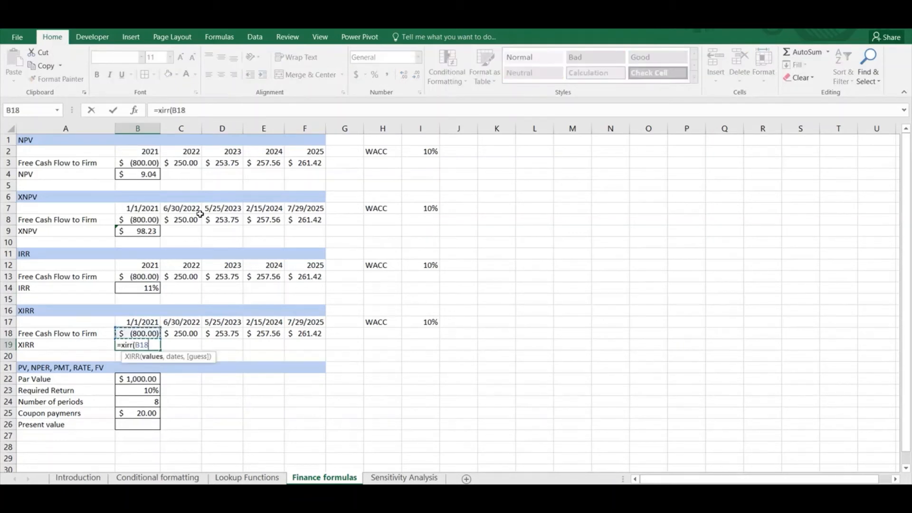
key(shift+Right)
key(shift+Right)
key(shift+Right)
key(shift+Right)
text(,)
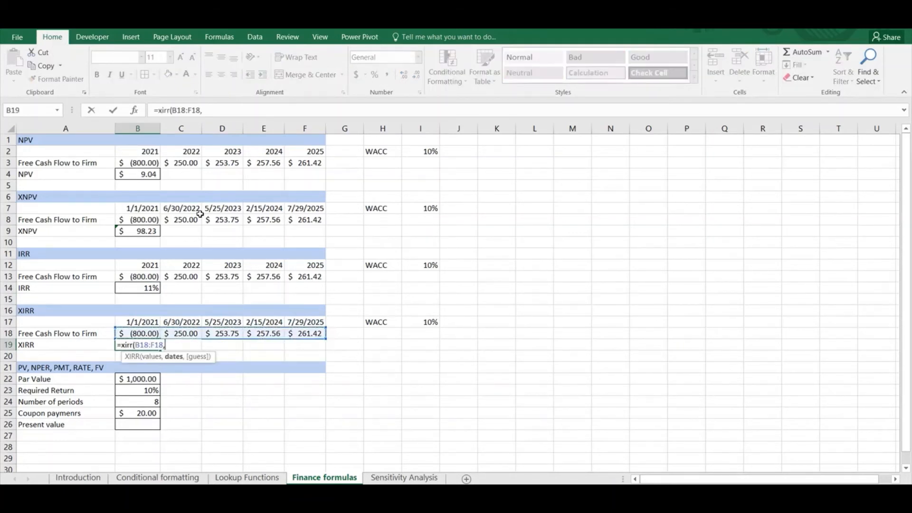
Complete the XIRR formula with the dates B17:F17, and format B19 as a percentage with one decimal place
key(Up)
key(Up)
key(shift+Right)
key(shift+Right)
key(shift+Right)
key(shift+Right)
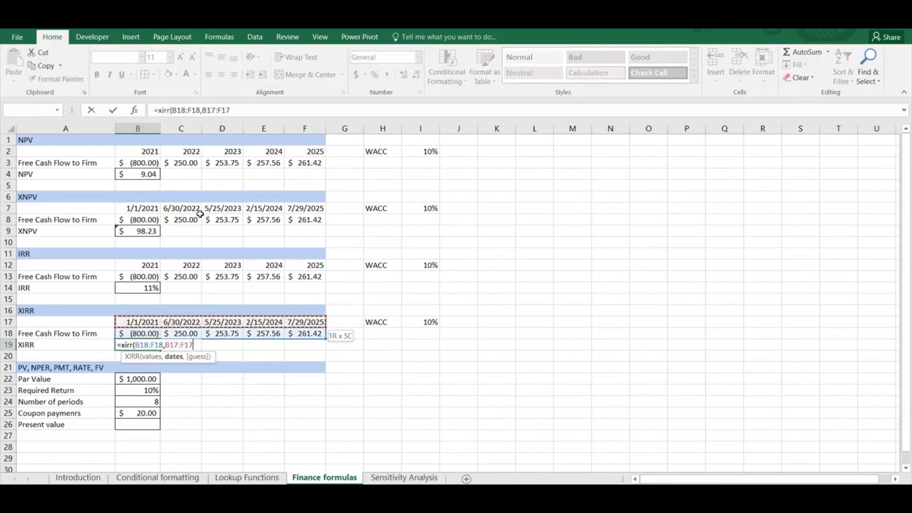
text())
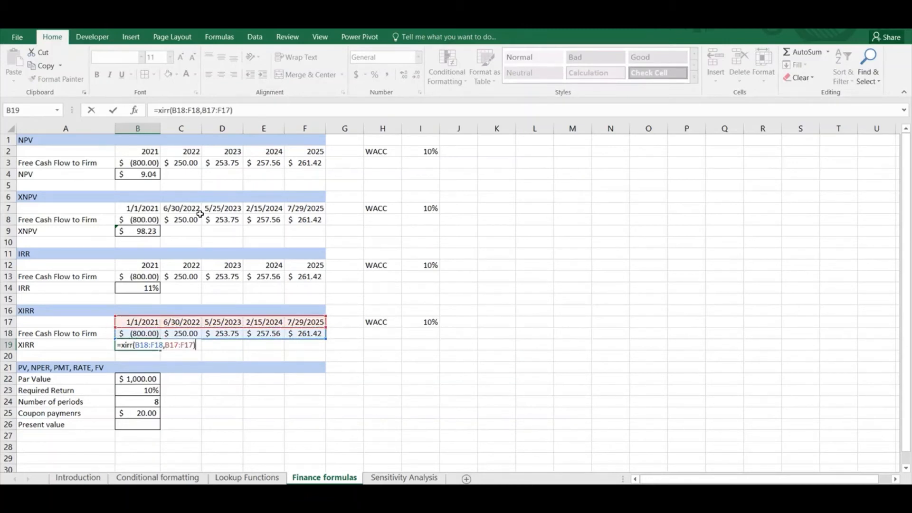
key(ctrl+Return)
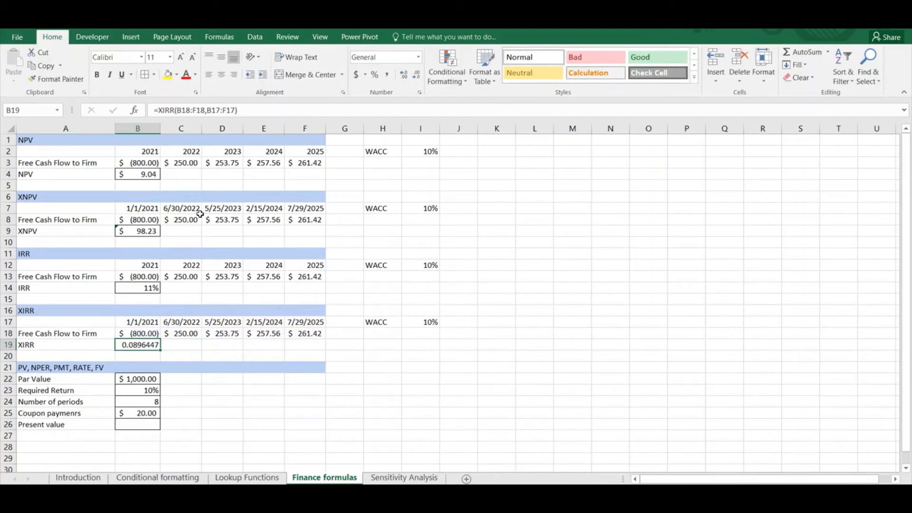
click(375, 77)
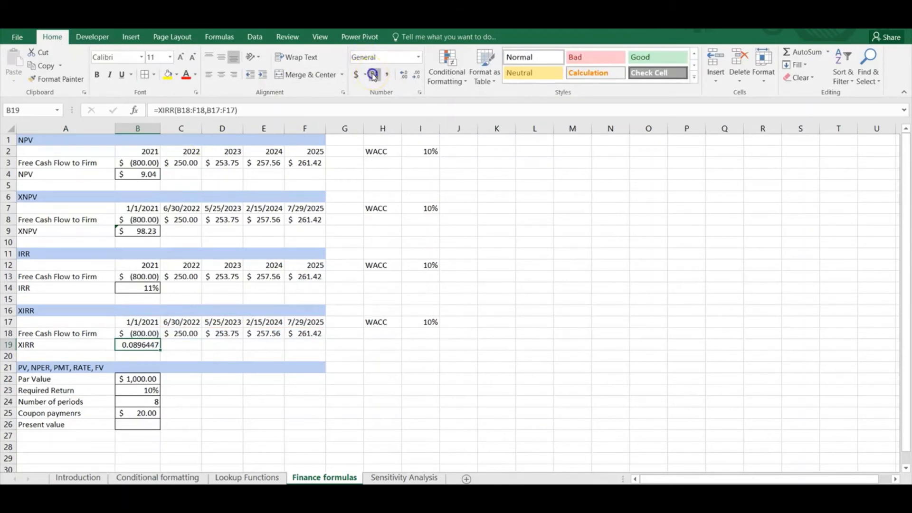
click(403, 77)
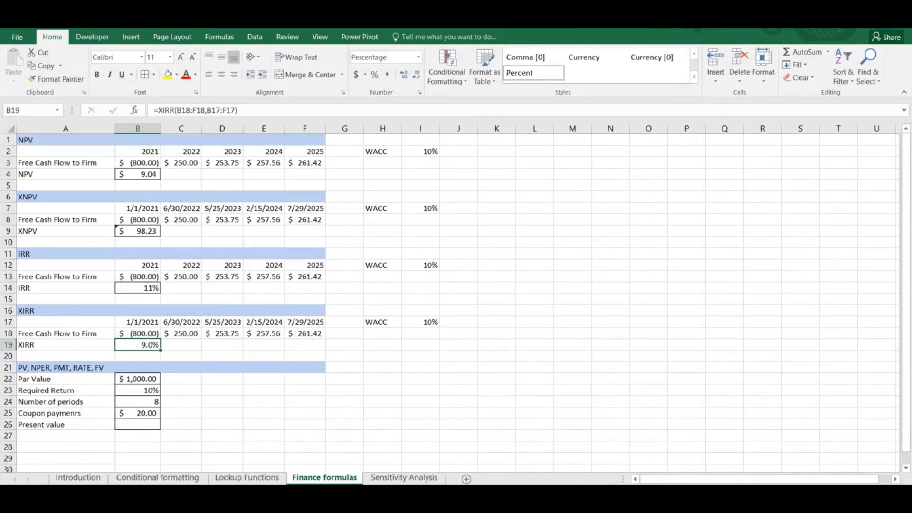
Begin a PV formula in the Present value cell B26 with the required return in B23 as the rate
click(146, 424)
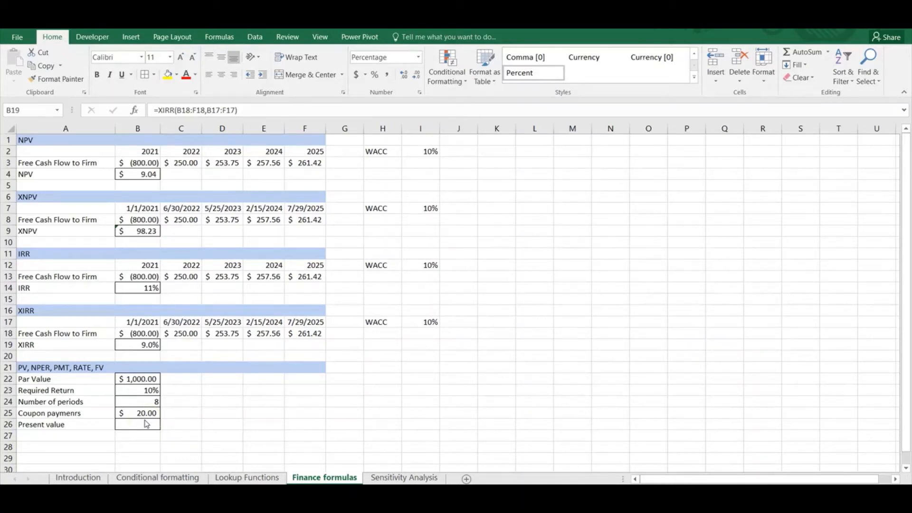
click(137, 424)
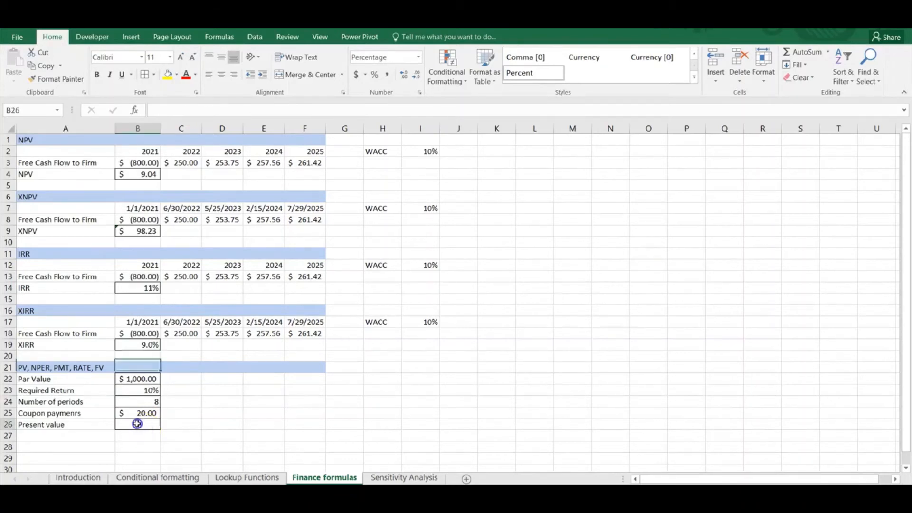
text(=)
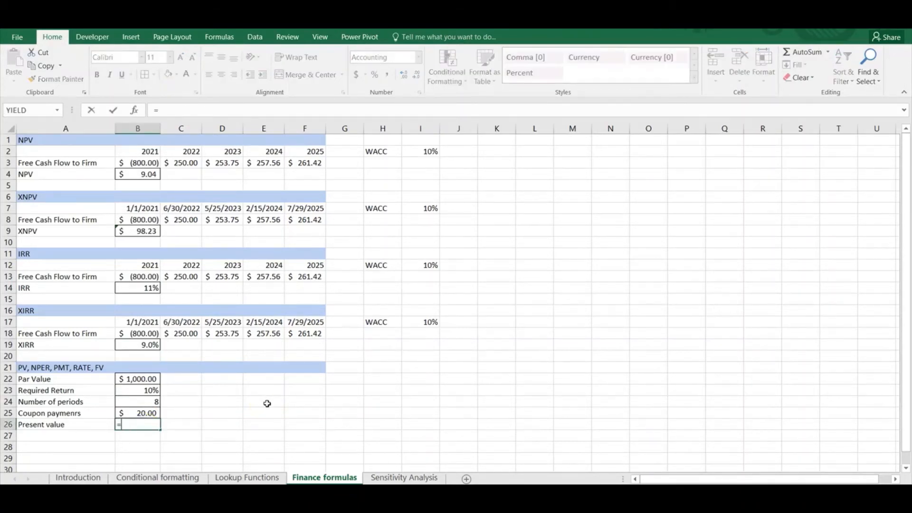
text(pv()
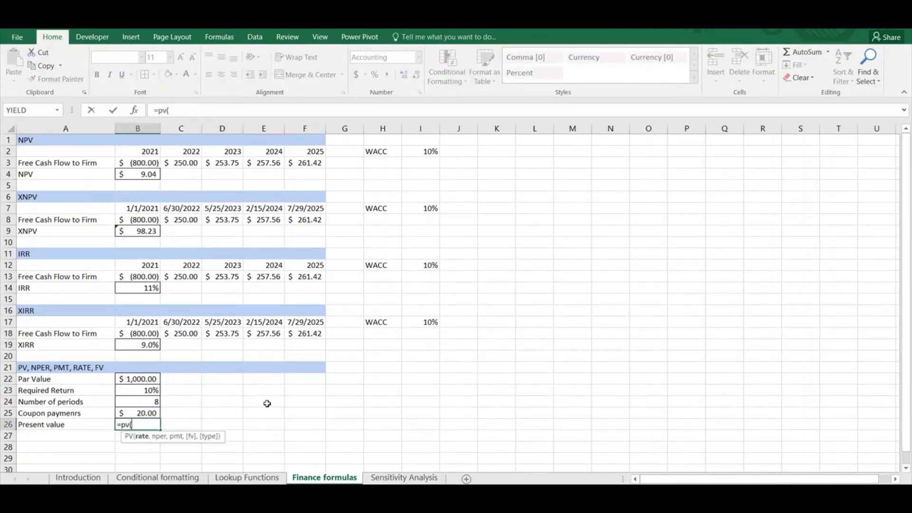
key(Up)
key(Up)
key(Up)
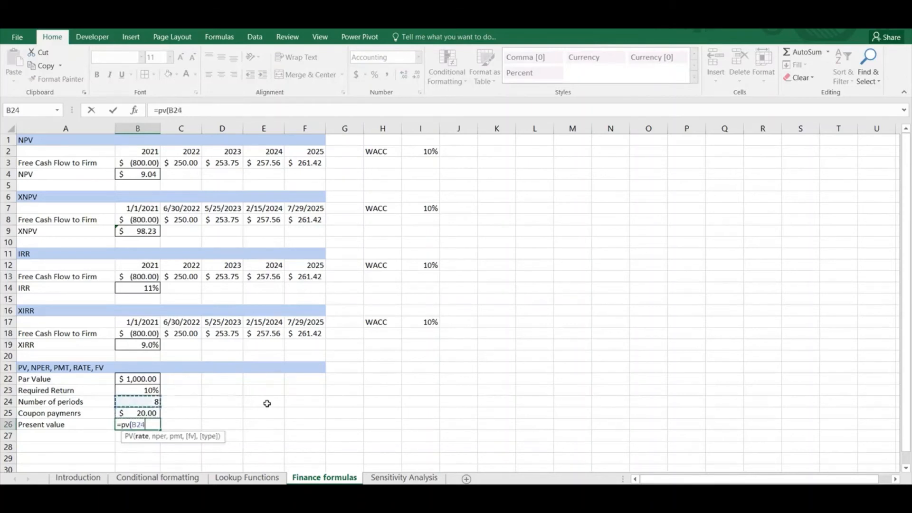
text(,)
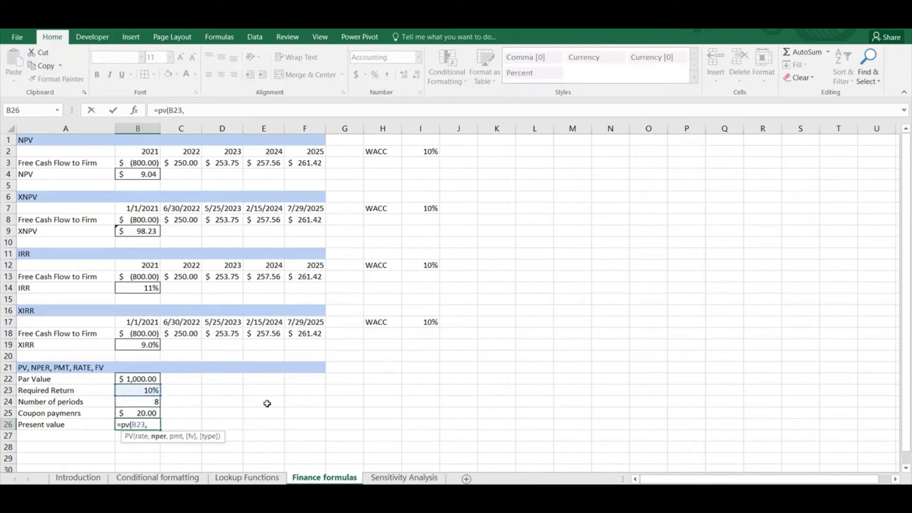
Complete the PV formula with the number of periods in B24, the coupon payment in B25 and the par value in B22
key(Up)
key(Up)
text(,)
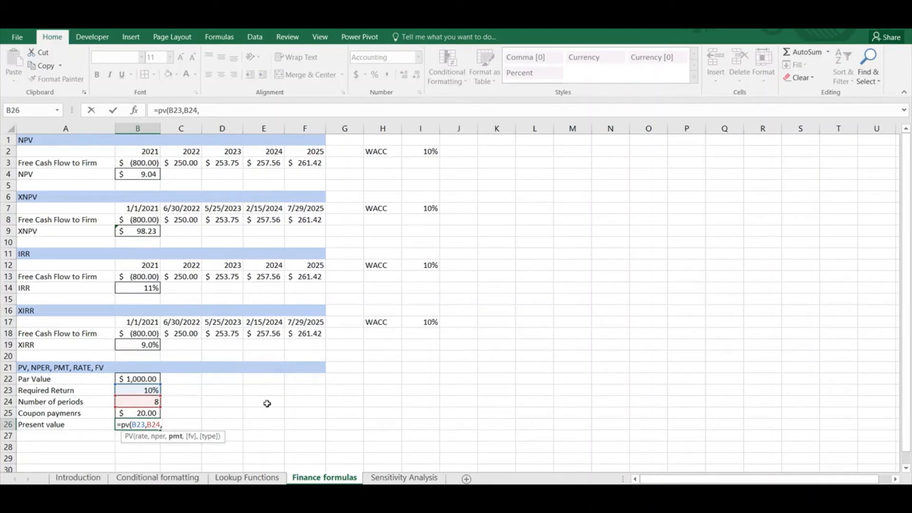
key(Up)
text(,)
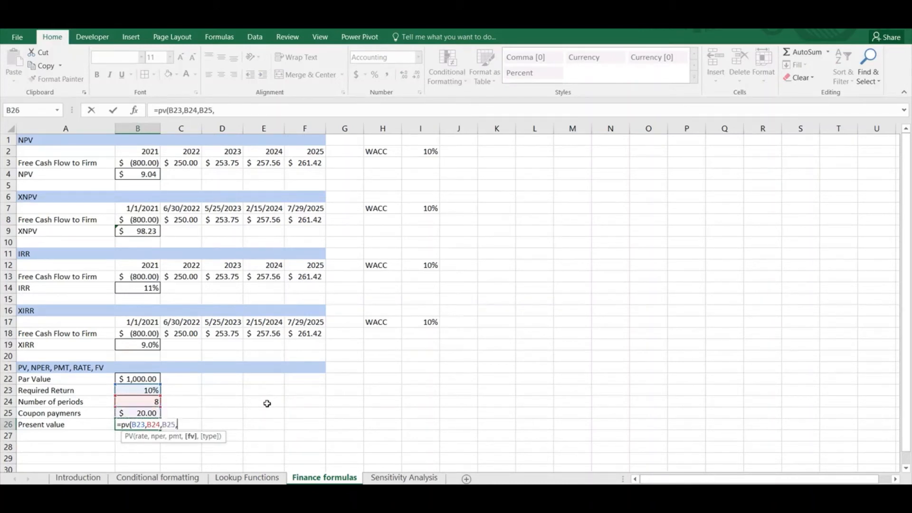
key(Up)
key(Up)
key(Up)
key(Up)
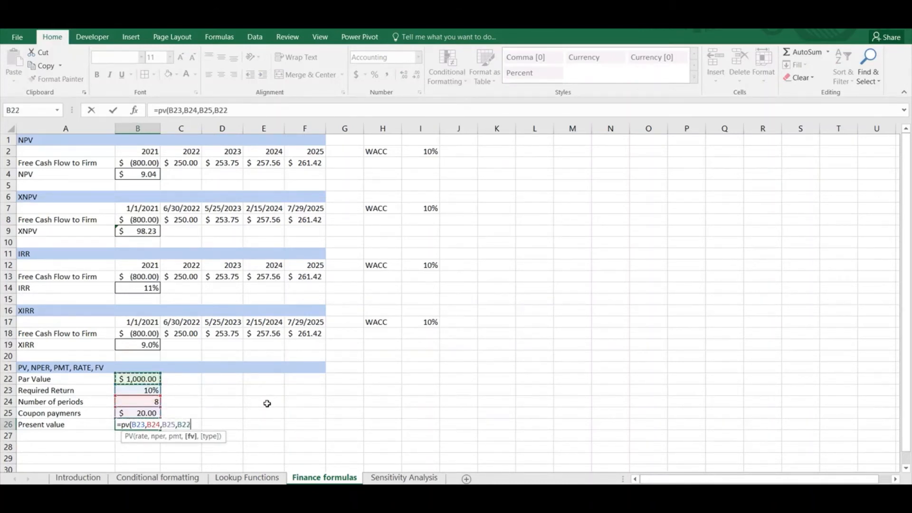
text())
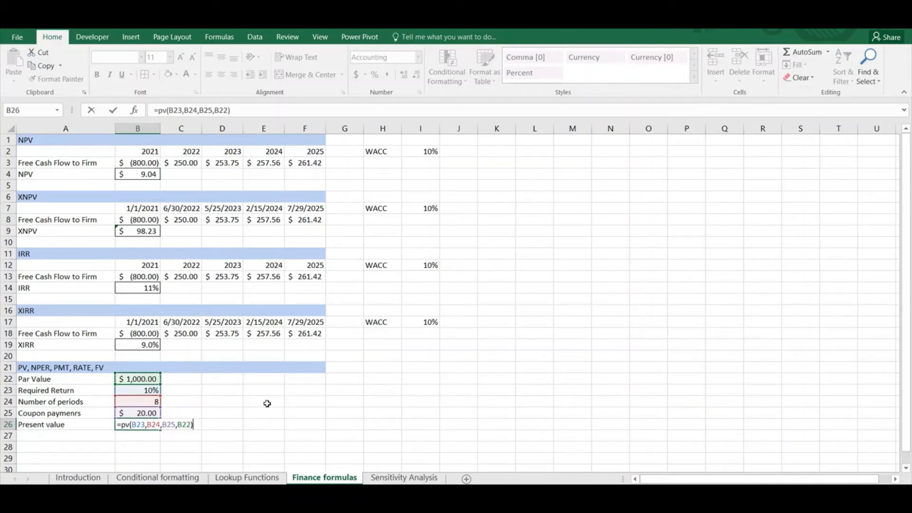
key(ctrl+Return)
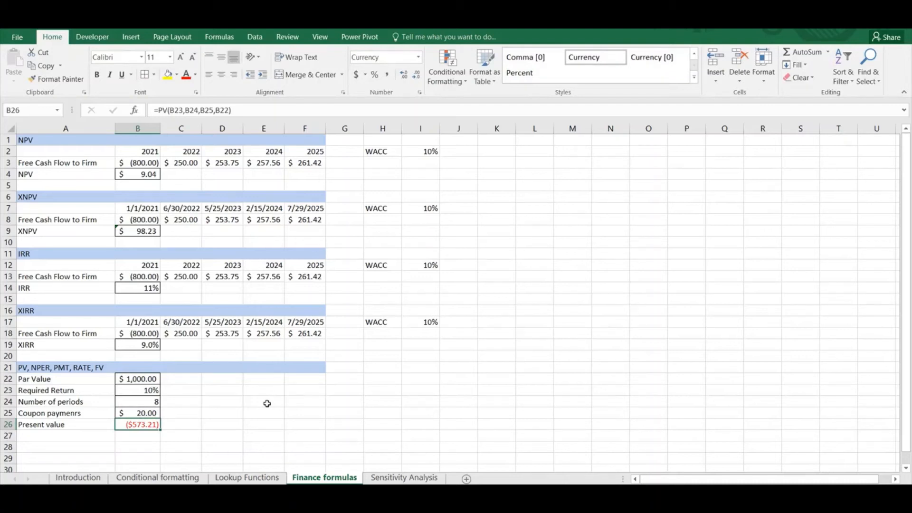
Replace the present value formula in B26 with the constant -573
text(-573)
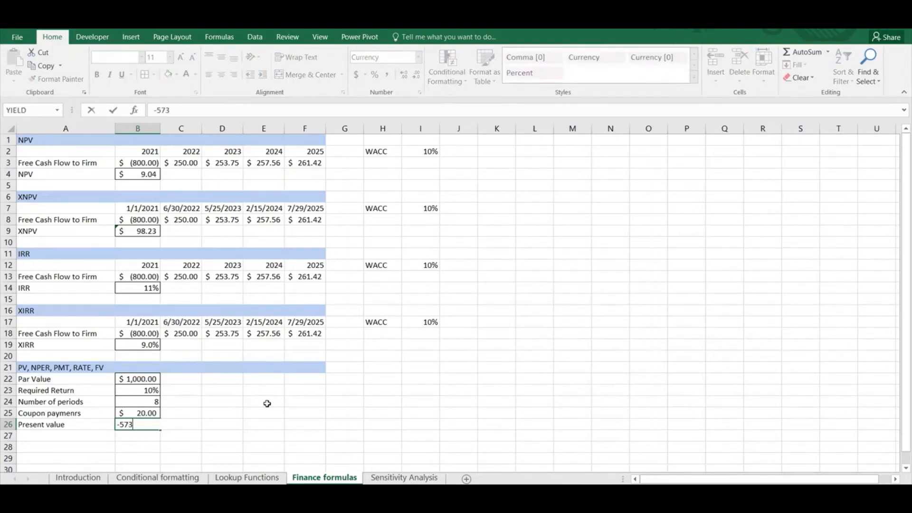
key(ctrl+Return)
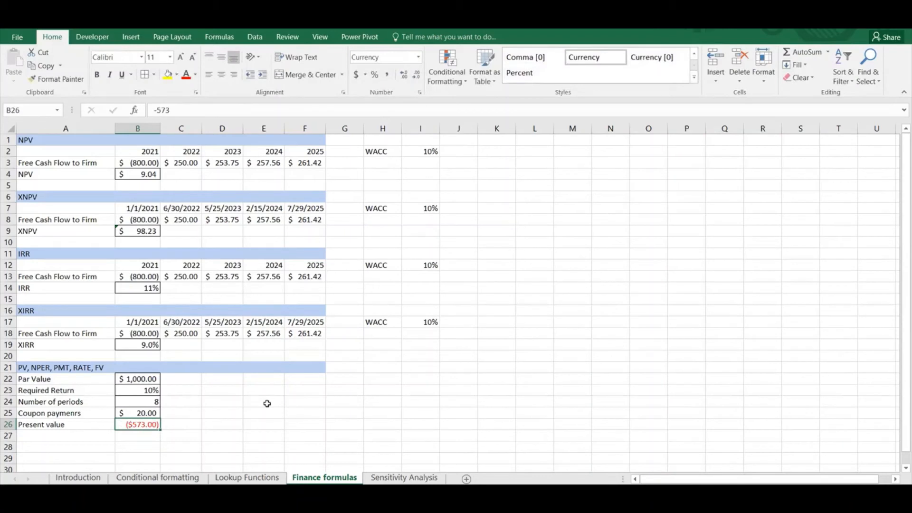
Begin a PMT formula in the coupon payments cell B25 with B23 as the rate and B24 as the number of periods
key(Up)
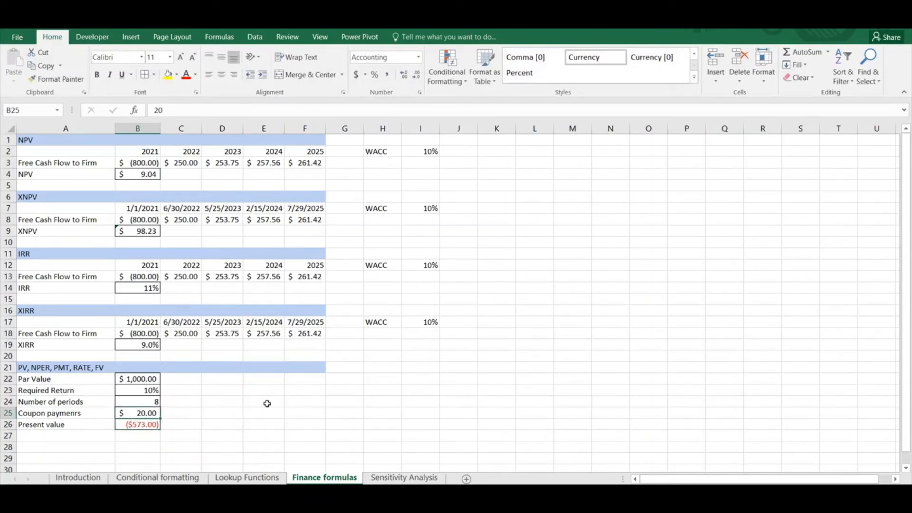
text(=pmt)
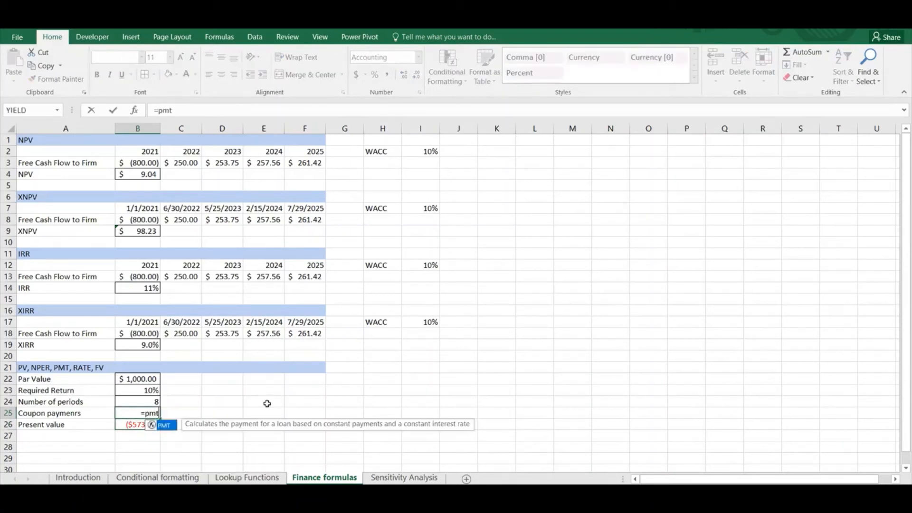
text(()
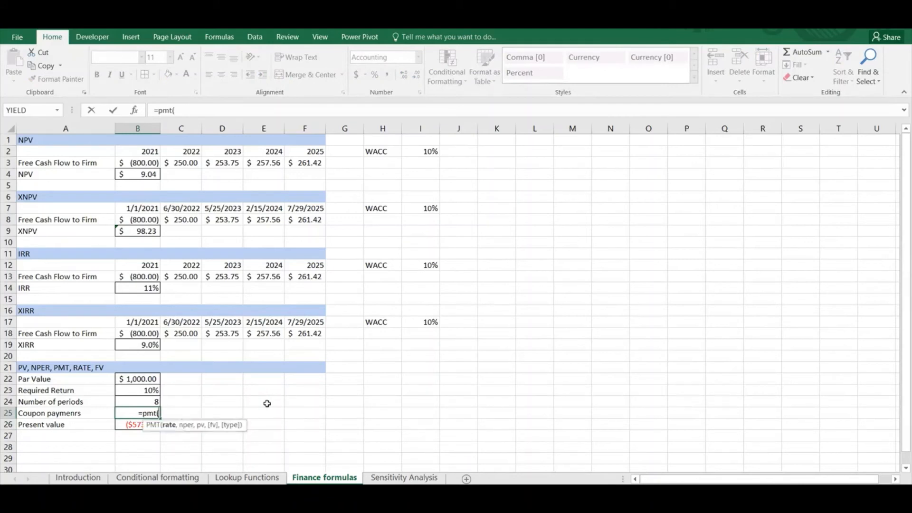
key(Up)
key(Up)
text(,)
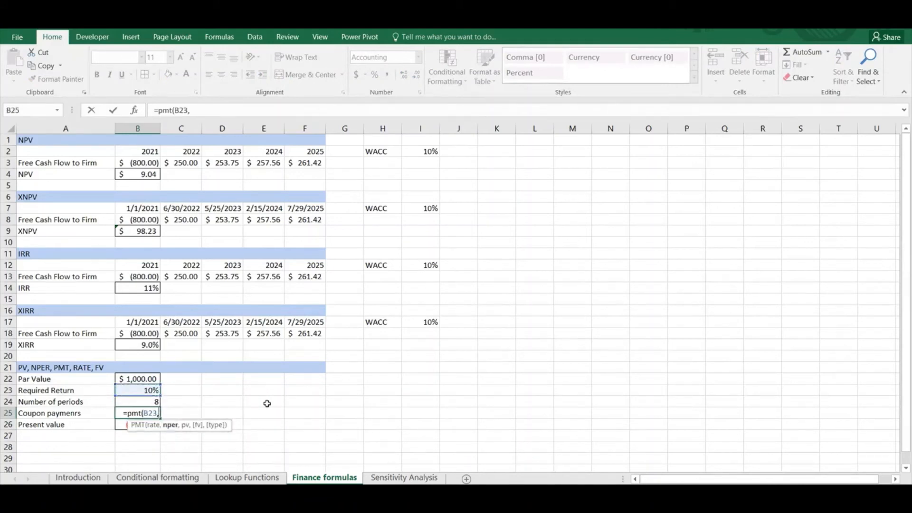
key(Up)
text(,)
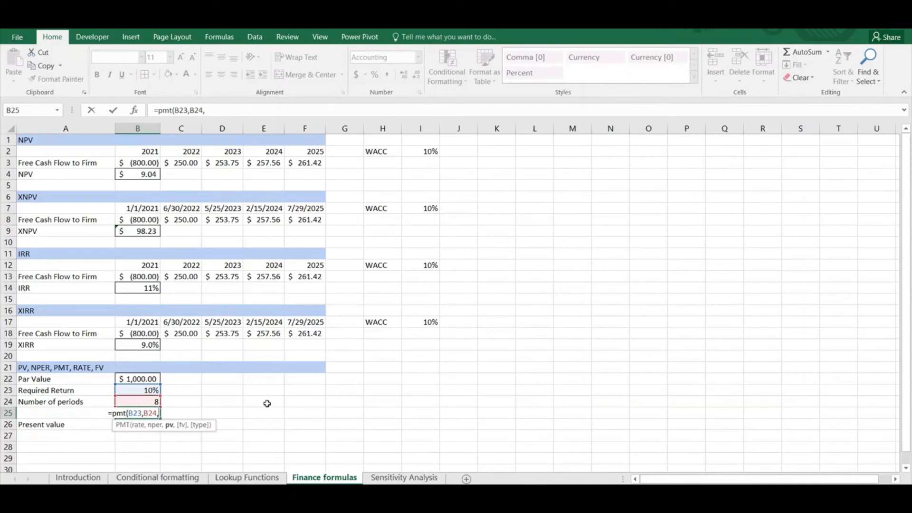
Complete the PMT formula in B25 with the present value in B26 and the par value in B22 as future value
key(Down)
key(Down)
key(Up)
text(,)
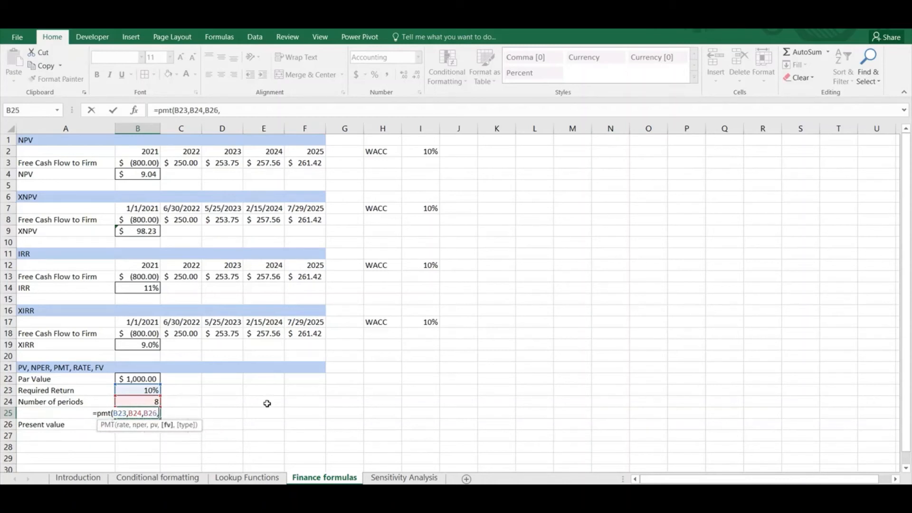
key(Up)
key(Up)
key(Up)
text())
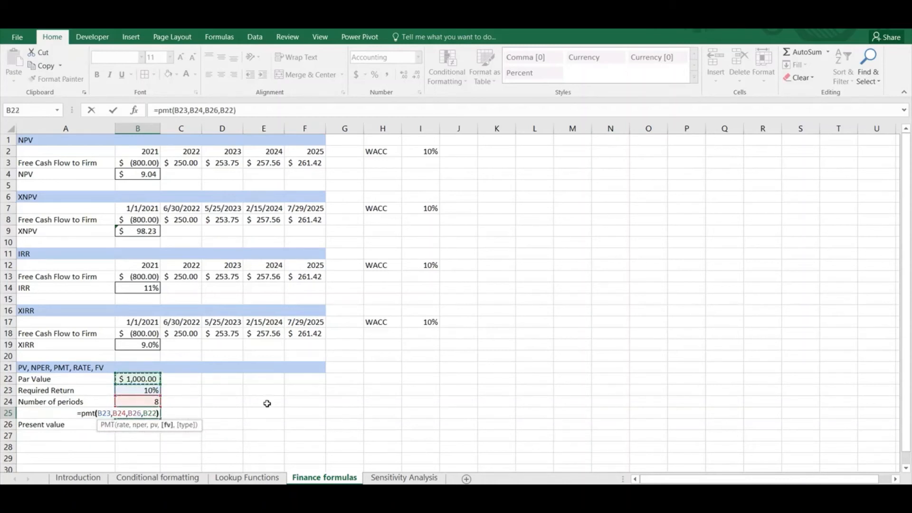
key(ctrl+Return)
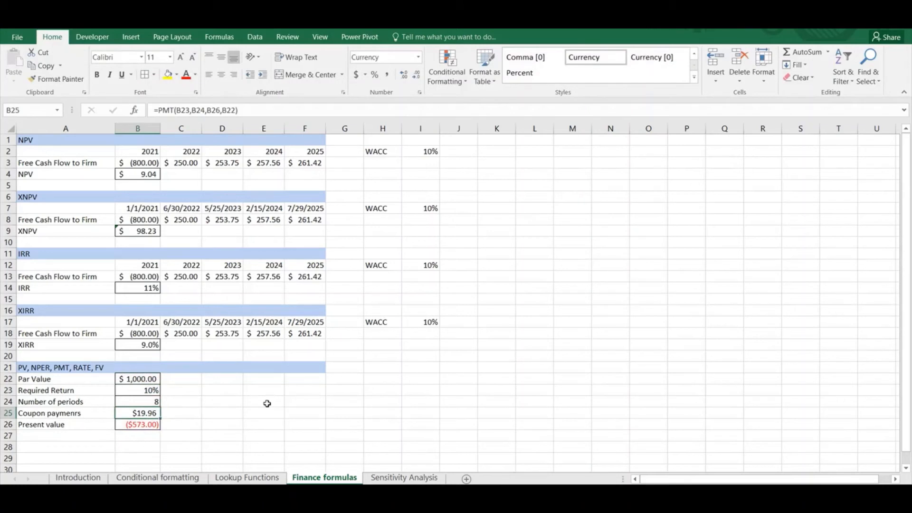
Replace the coupon payments formula in B25 with the constant 20
text(20)
key(ctrl+Return)
Begin an NPER formula in the Number of periods cell B24 with B23 as the rate and B25 as the payment
key(Up)
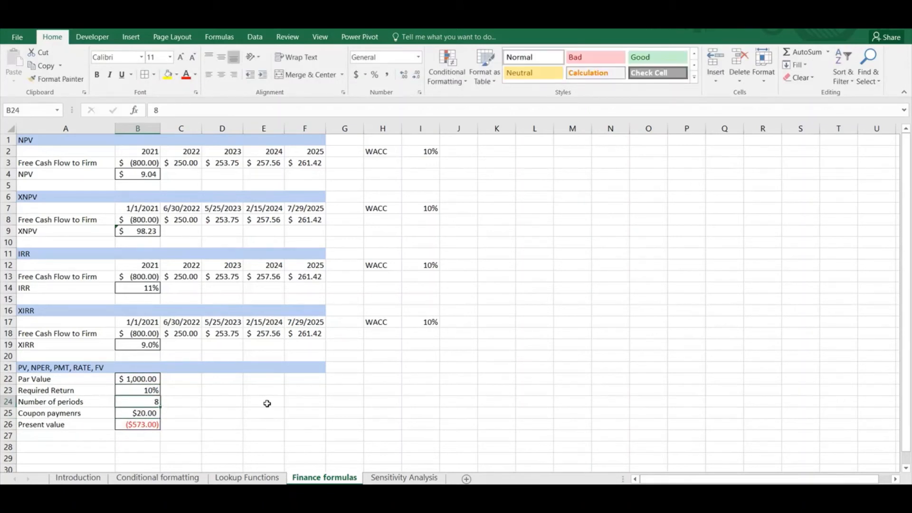
text(=nper()
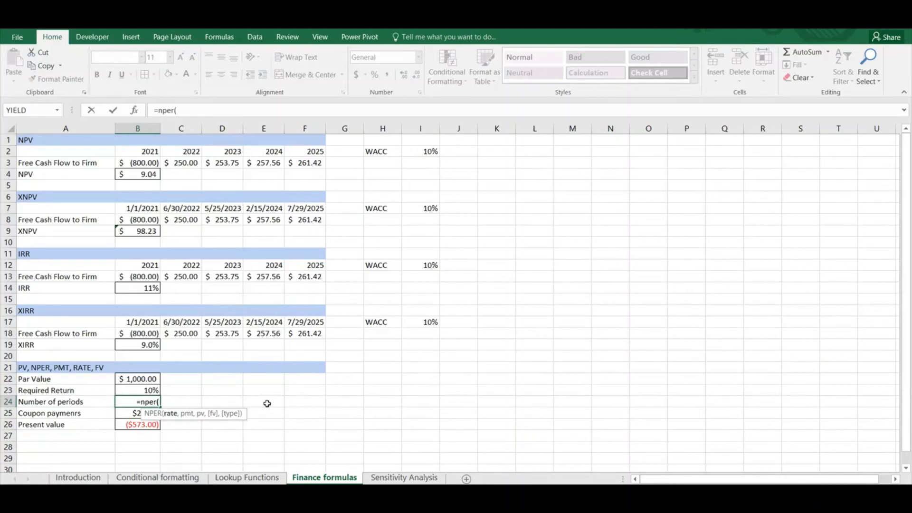
key(Up)
text(,)
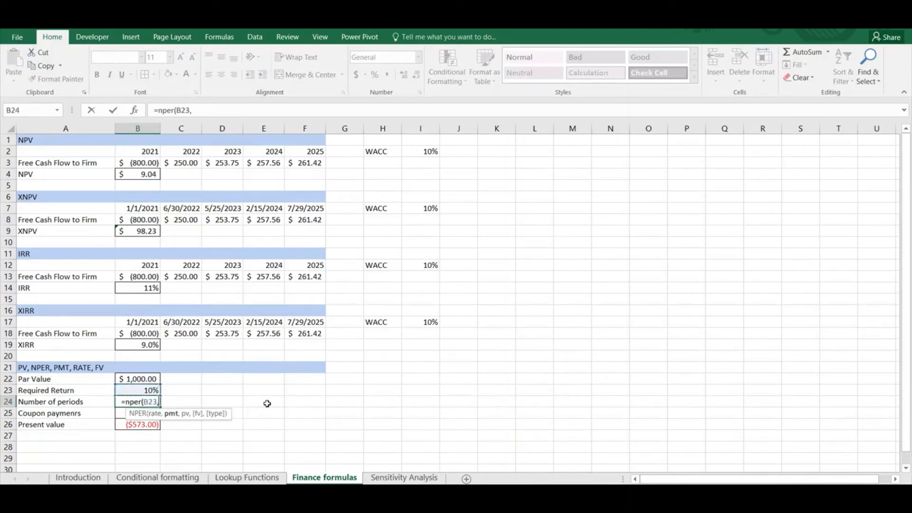
key(Down)
text(,)
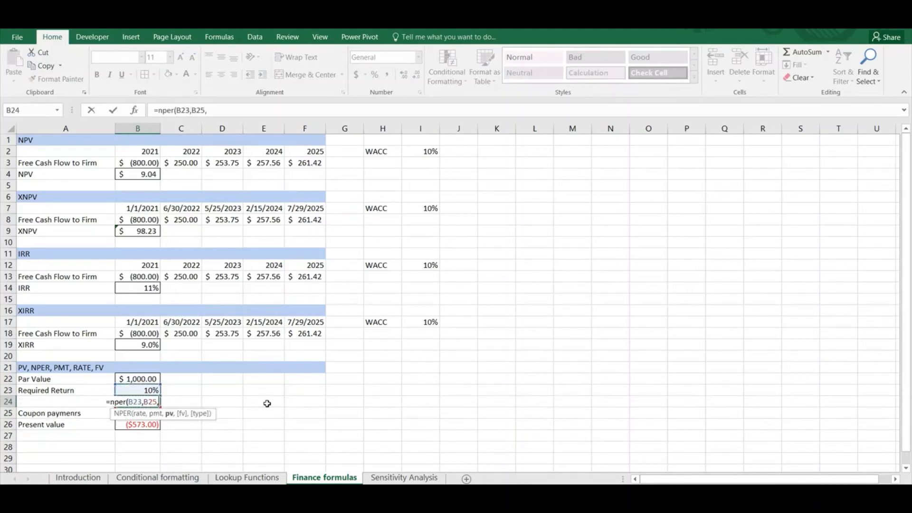
Complete the NPER formula in B24 with the present value in B26 and the par value in B22 as future value
key(Down)
key(Down)
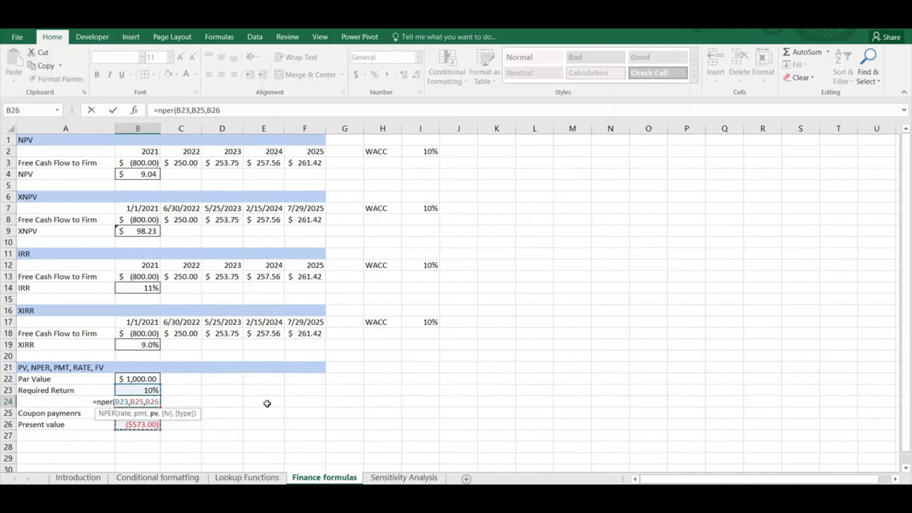
text(,)
key(Up)
key(Up)
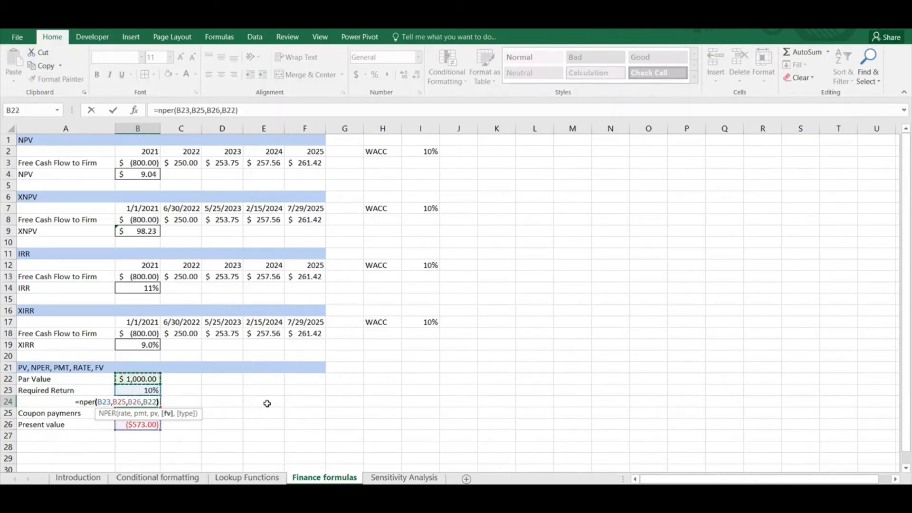
key(ctrl+Return)
Replace the number of periods formula in B24 with the constant 8
text(8)
key(ctrl+Return)
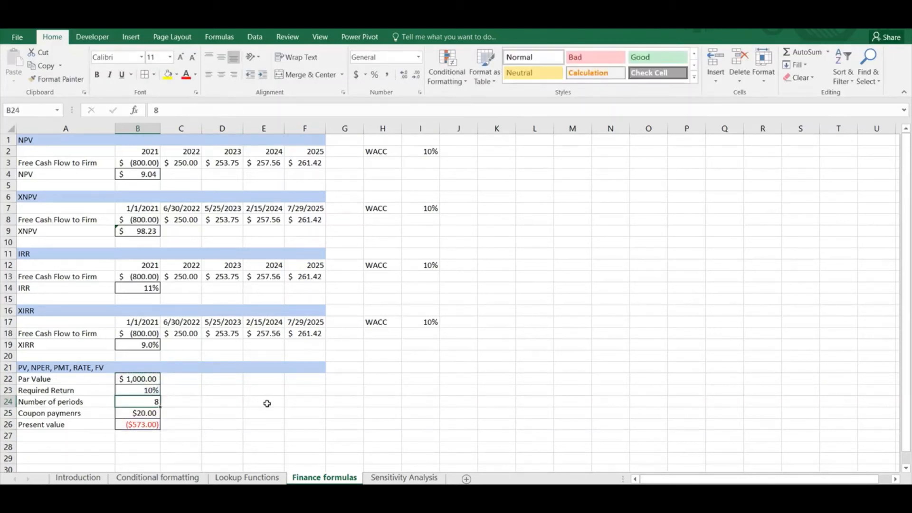
Begin a RATE formula in the Required Return cell B23 with B24 as the number of periods and B25 as the payment
key(Up)
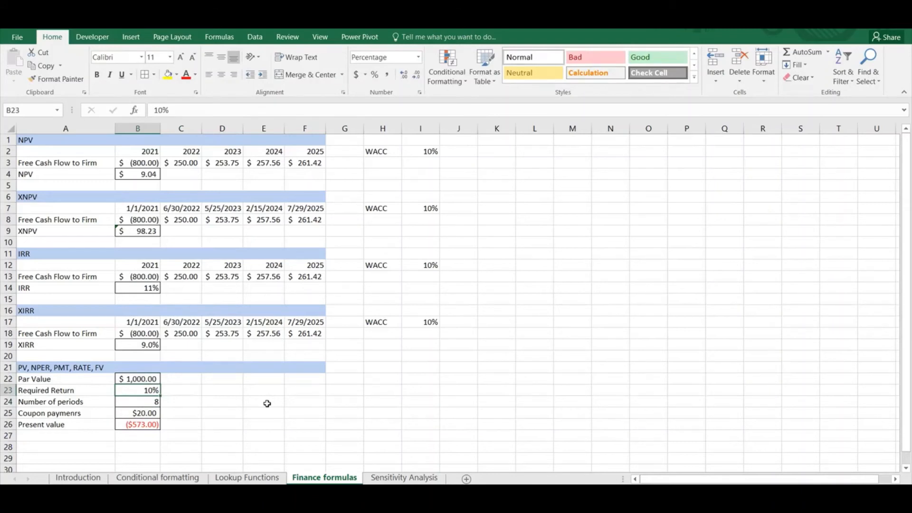
text(=rate()
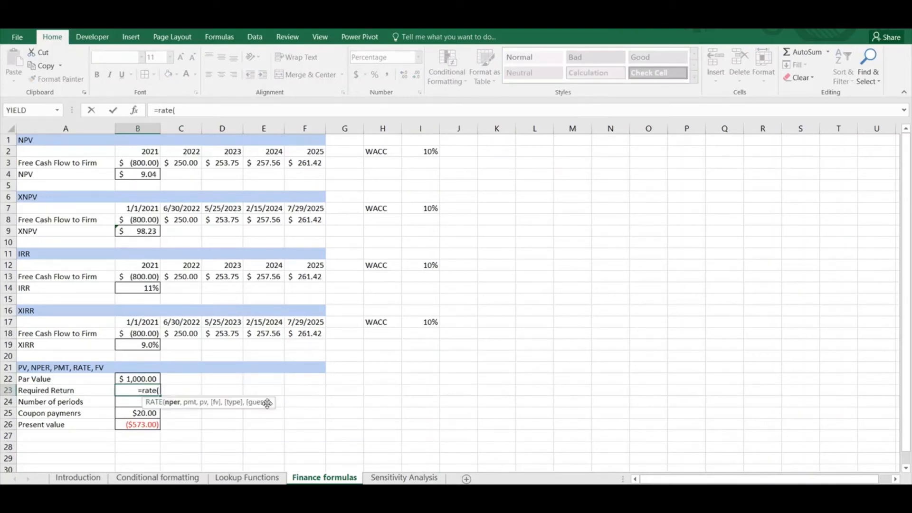
key(Down)
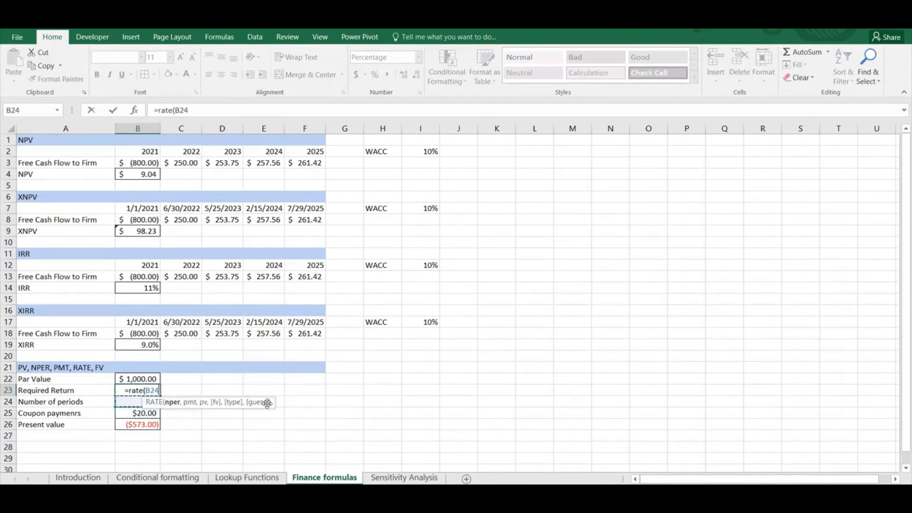
text(,)
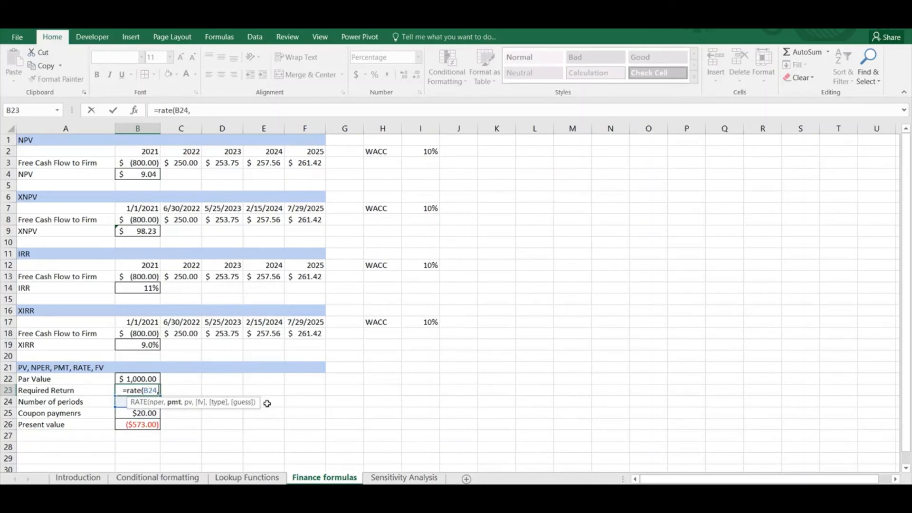
key(Down)
key(Down)
text(,)
Complete the RATE formula in B23 with the present value in B26 and the par value in B22 as future value
key(Down)
key(Down)
key(Down)
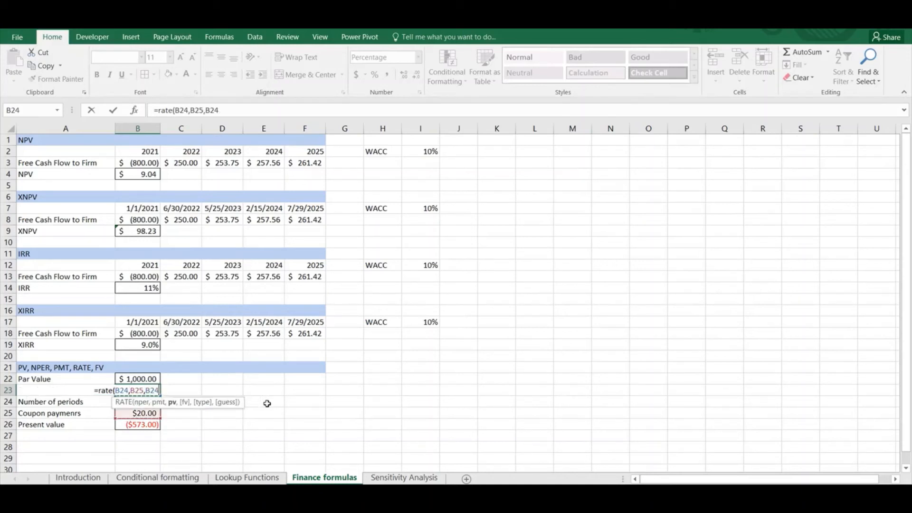
text(,)
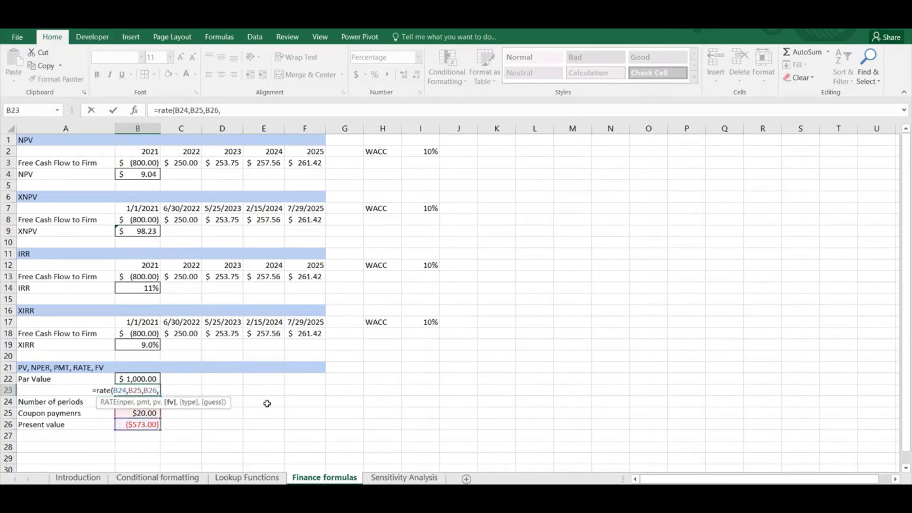
key(Up)
text())
key(Return)
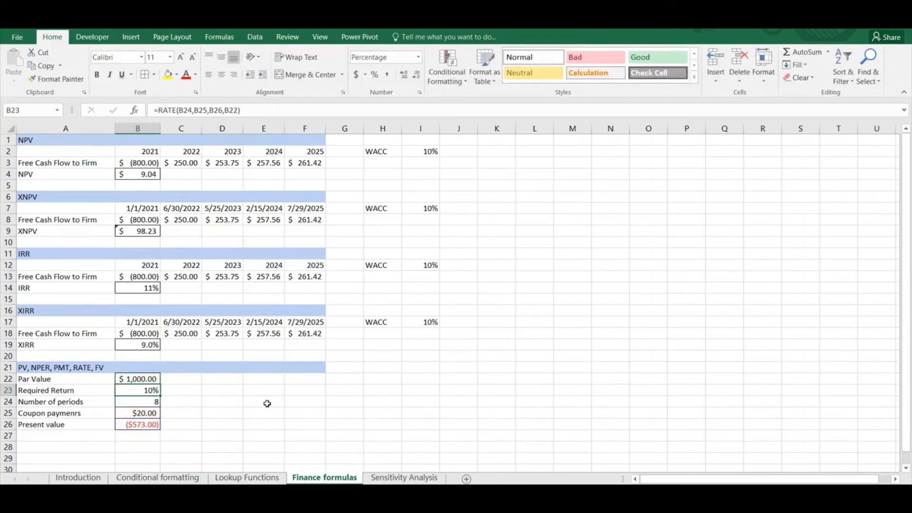
Begin an FV formula in the Par Value cell B22 with B23 as the rate and B24 as the number of periods
key(Up)
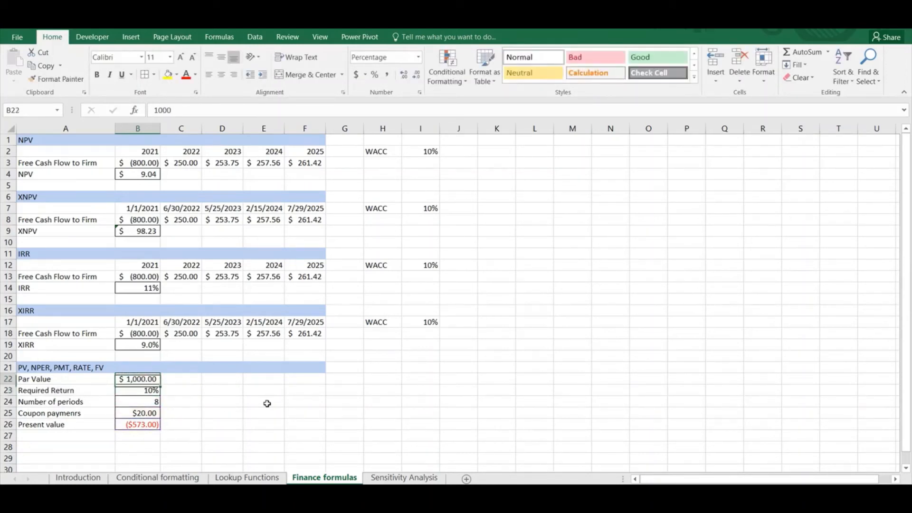
text(=fv()
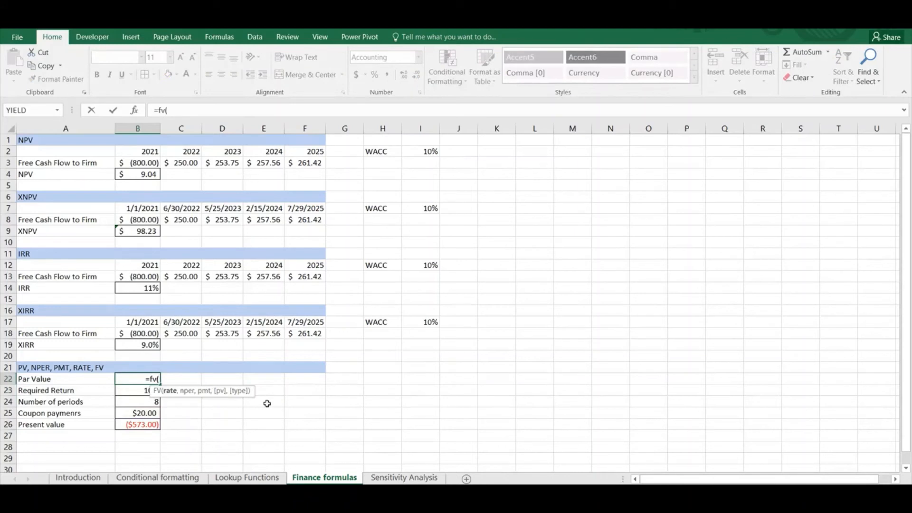
key(Down)
key(Down)
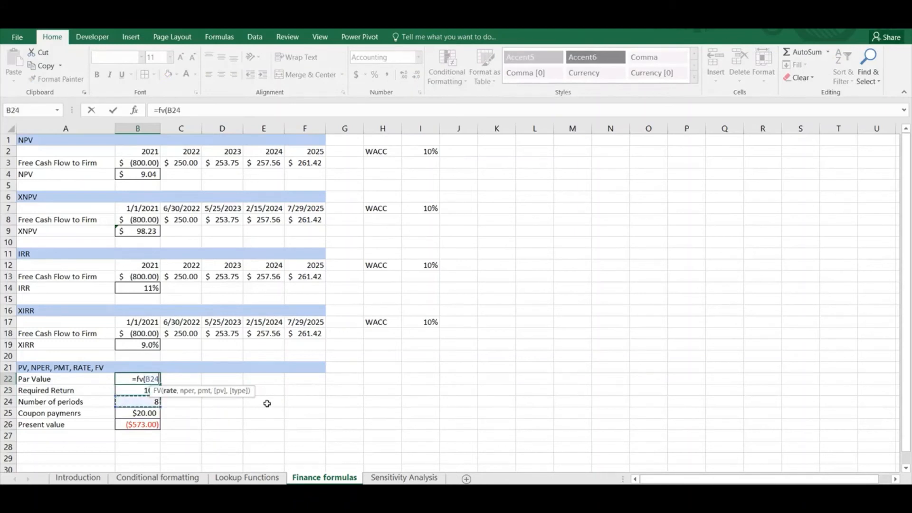
key(Up)
text(,)
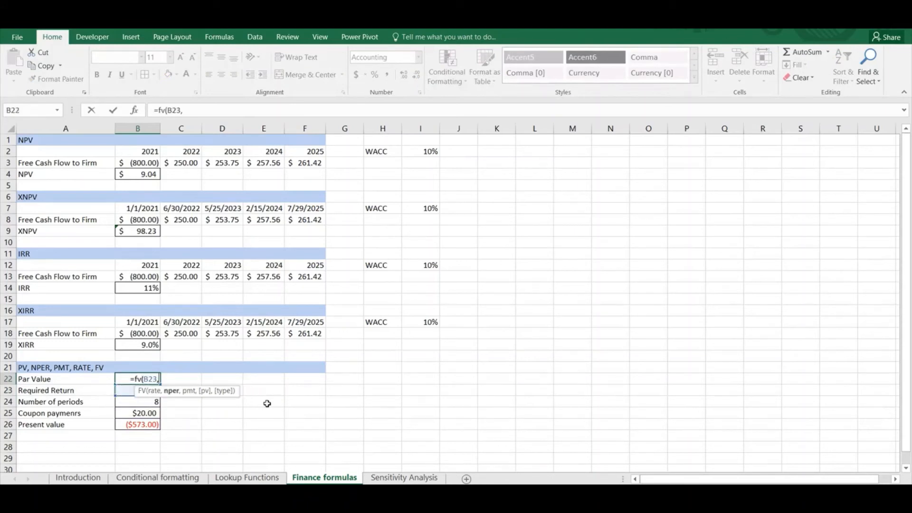
key(Down)
key(Down)
text(,)
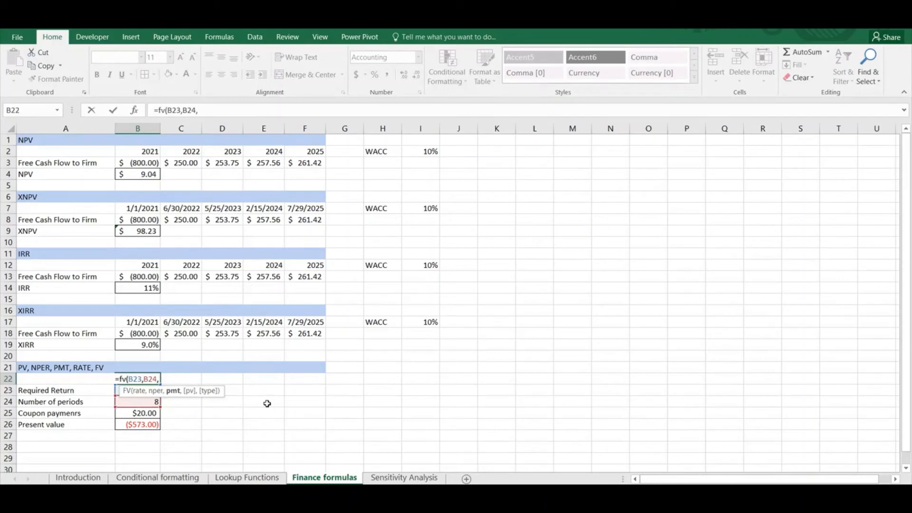
Complete the FV formula in B22 with the coupon payment in B25 and the present value in B26
key(Down)
key(Down)
key(Down)
text(,)
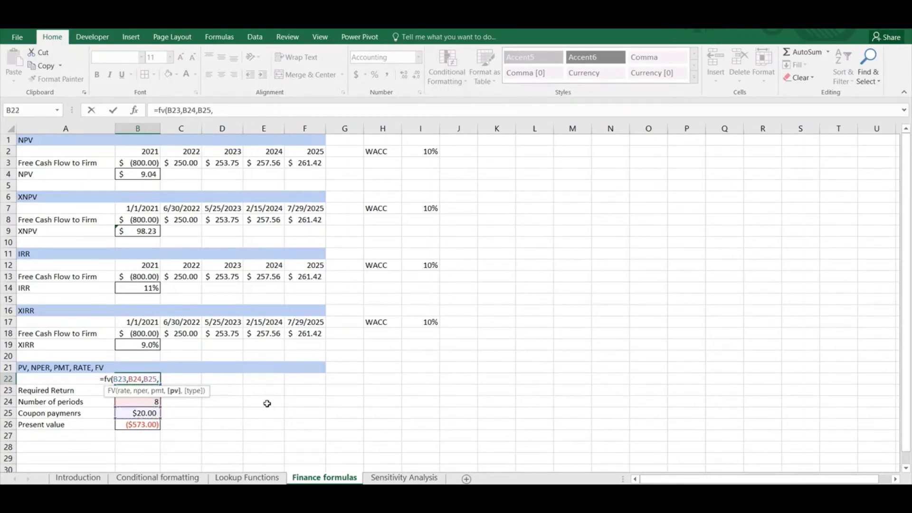
key(Down)
key(Down)
key(Down)
key(Down)
key(ctrl+Return)
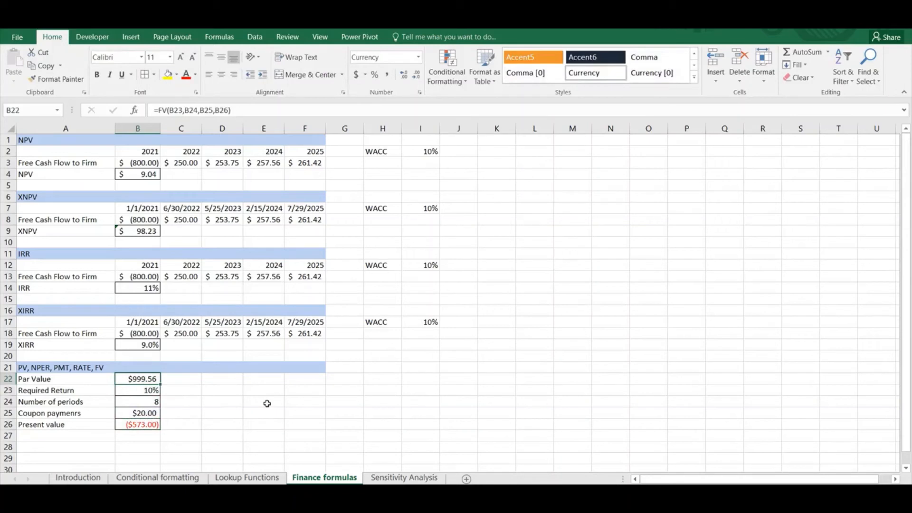
Replace the par value formula in B22 with the constant 1000
text(1000)
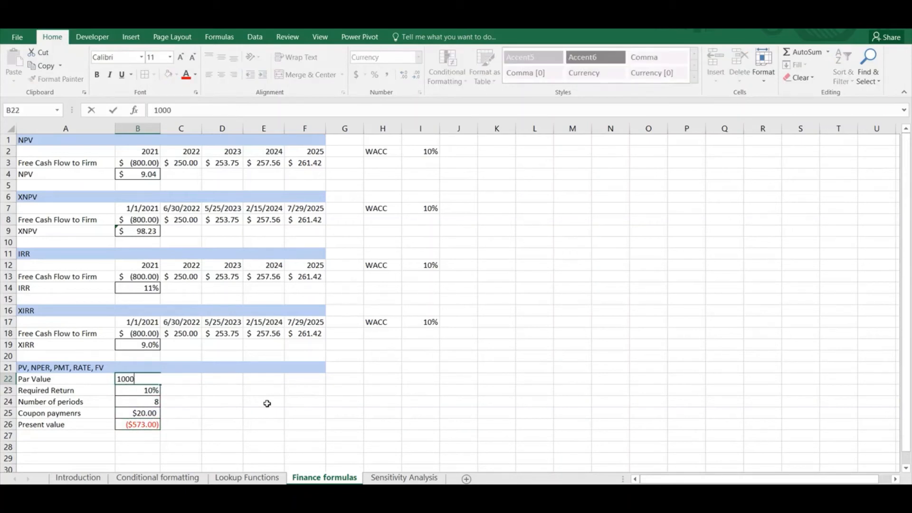
key(Tab)
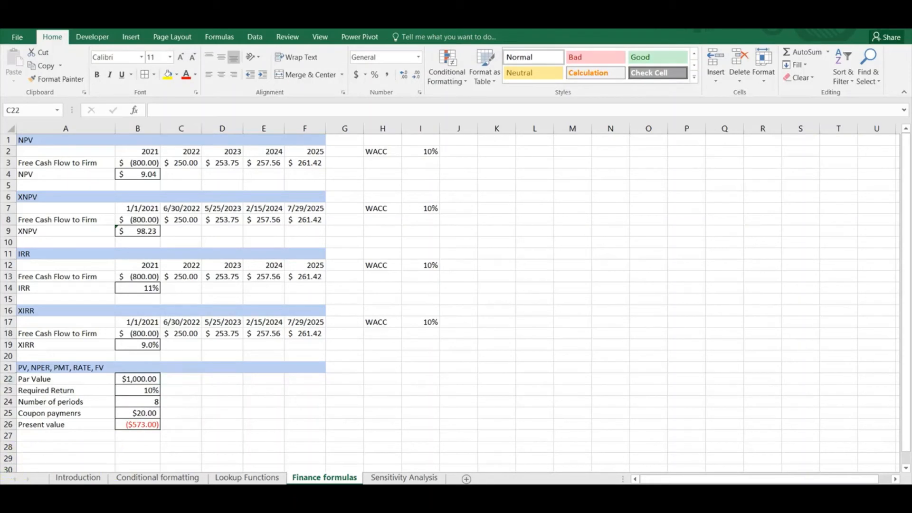
Switch to the Sensitivity Analysis sheet and bring the small one-variable tables around Q36:V44 into view
click(391, 479)
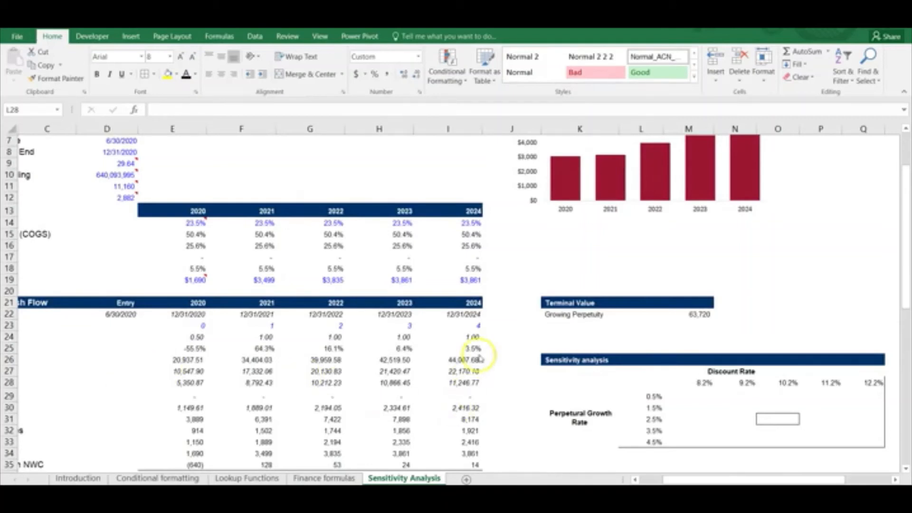
scroll(475, 361, right, 5)
scroll(475, 361, down, 1)
scroll(480, 354, down, 4)
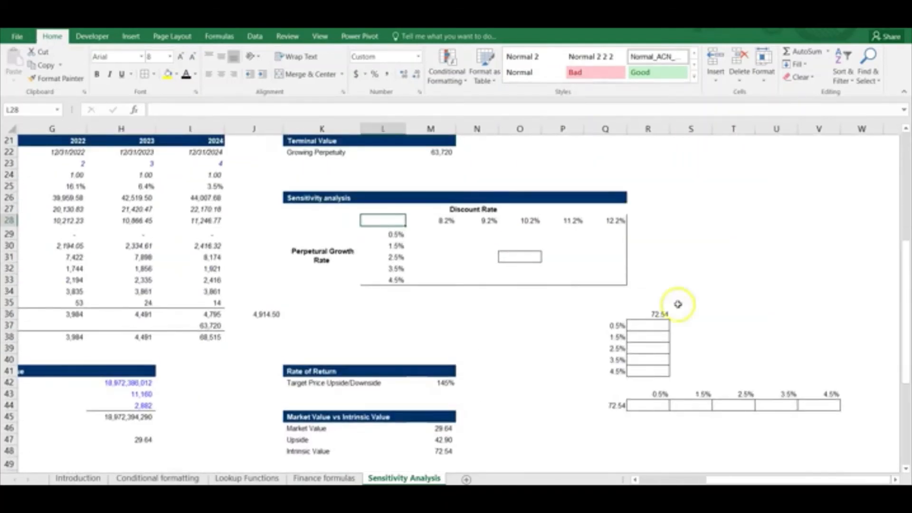
Examine the growth rate inputs in Q37:Q41 of the vertical one-variable sensitivity table
click(623, 314)
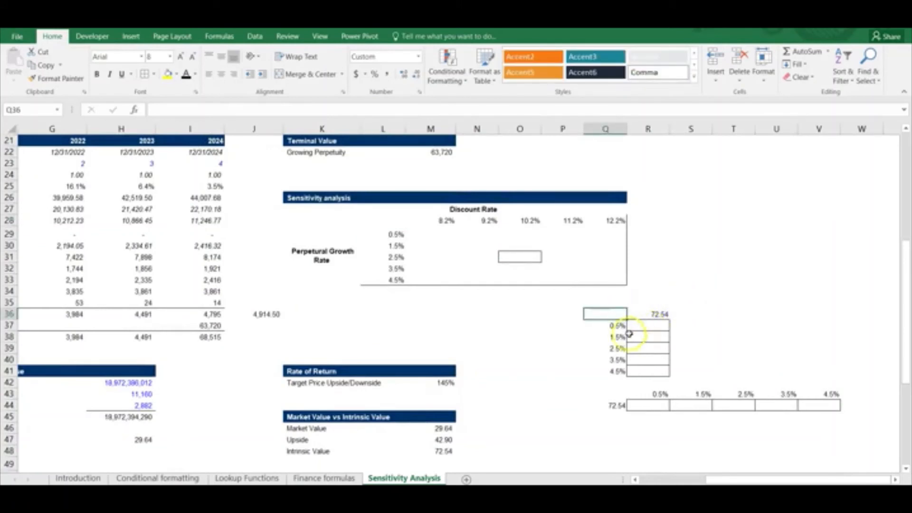
click(618, 326)
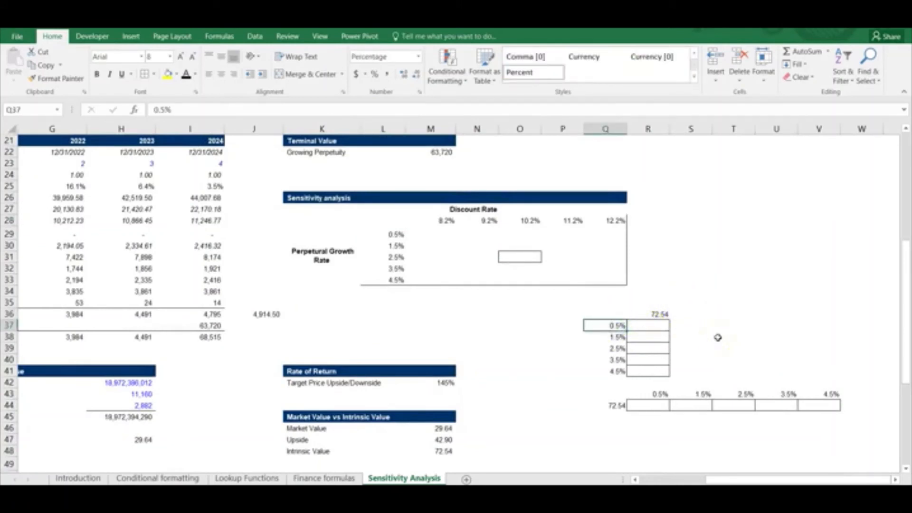
key(Down)
key(Down)
key(Down)
key(Down)
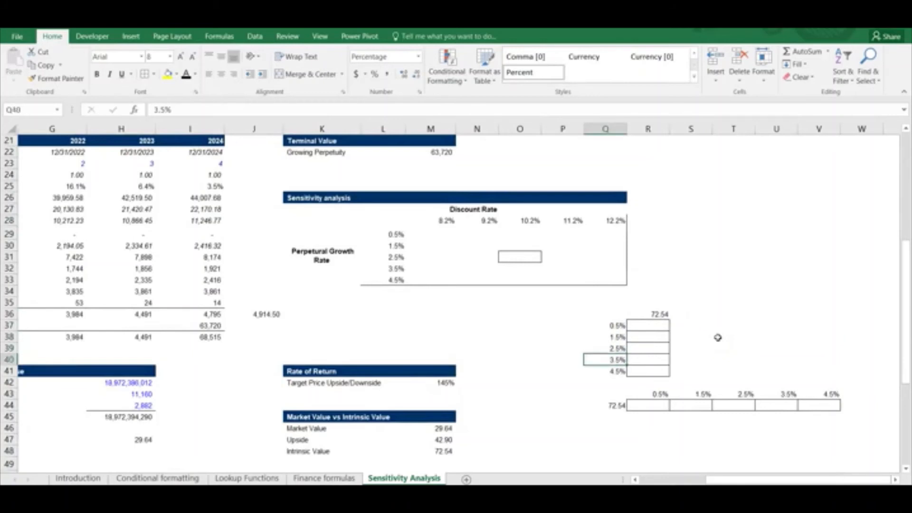
key(Up)
key(Up)
key(Up)
key(Up)
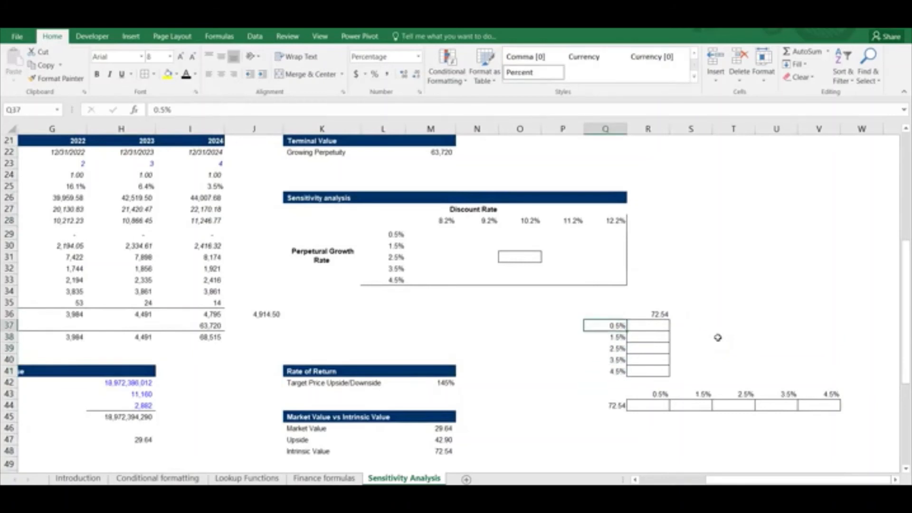
key(shift+Down)
key(shift+Down)
key(shift+Down)
key(shift+Down)
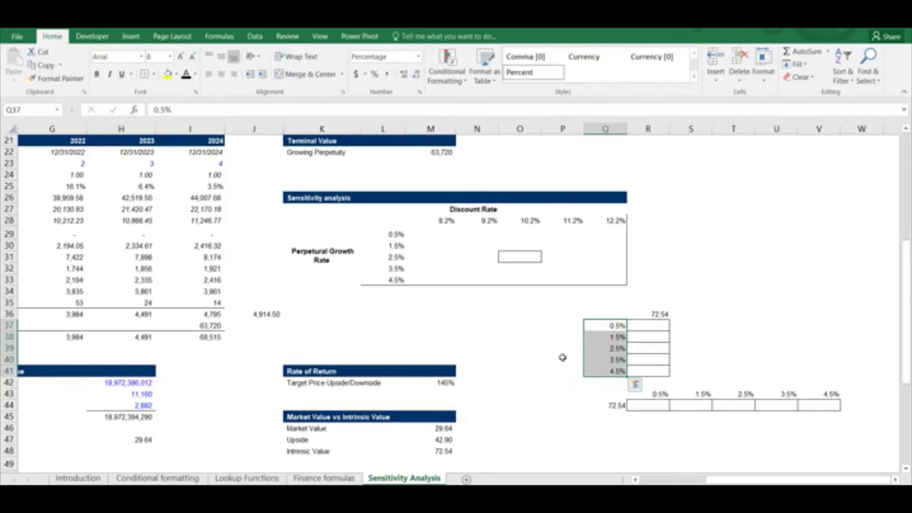
click(613, 348)
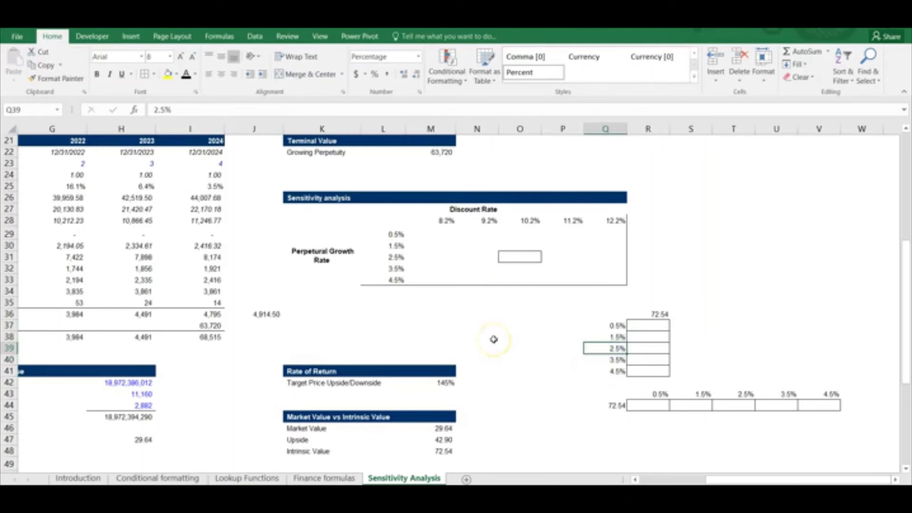
click(613, 325)
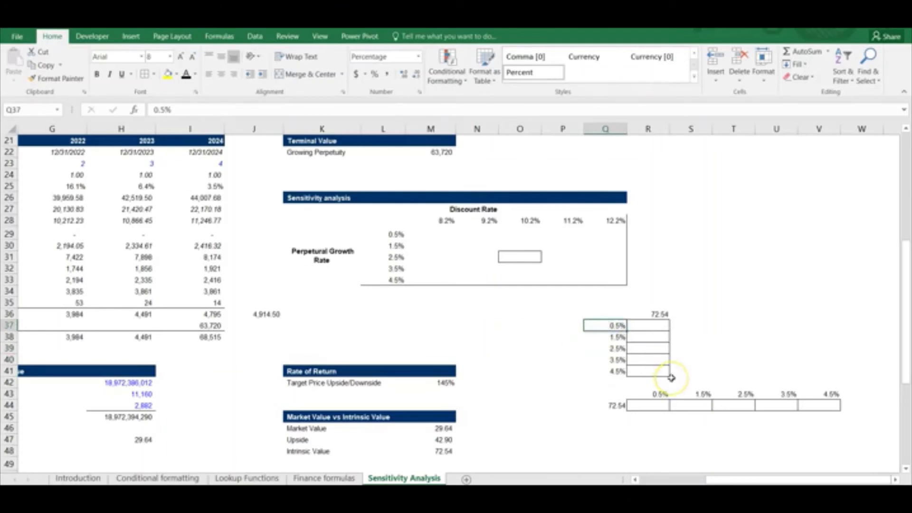
Compare the growth rates in Q37:Q41 with the perpetual growth rate assumption at the top of the DCF model
drag(613, 325, 613, 371)
click(615, 347)
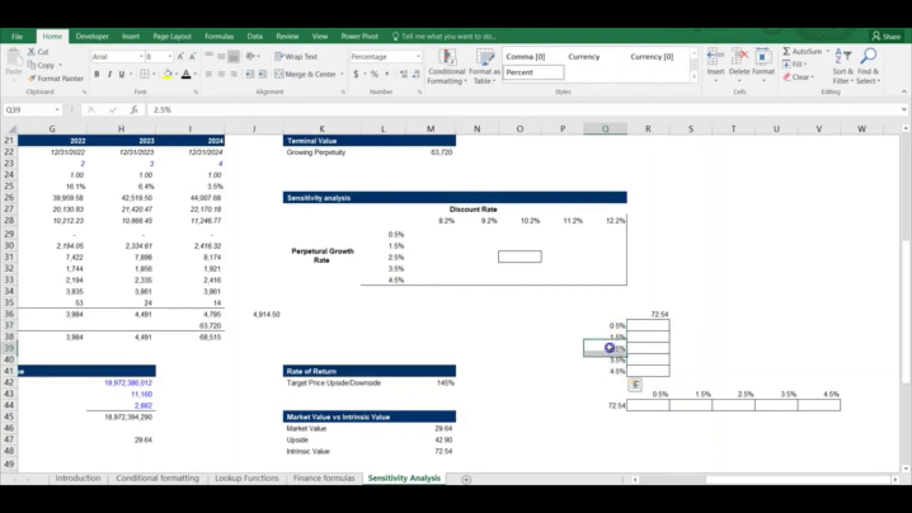
scroll(610, 348, left, 5)
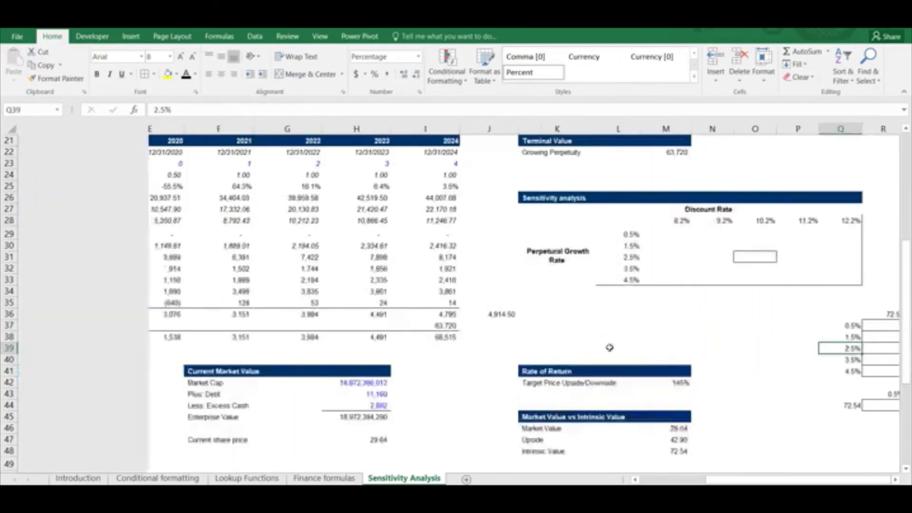
scroll(611, 348, up, 7)
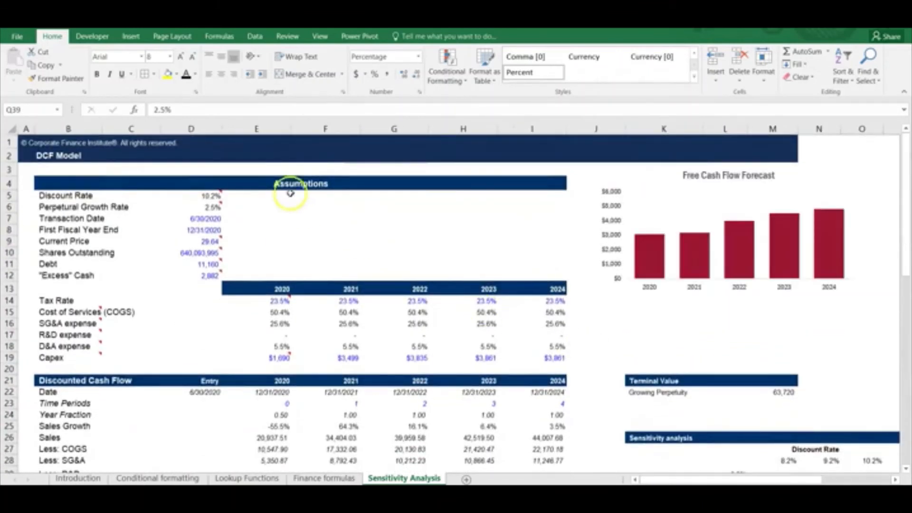
scroll(399, 297, down, 5)
scroll(399, 297, up, 1)
scroll(399, 297, right, 5)
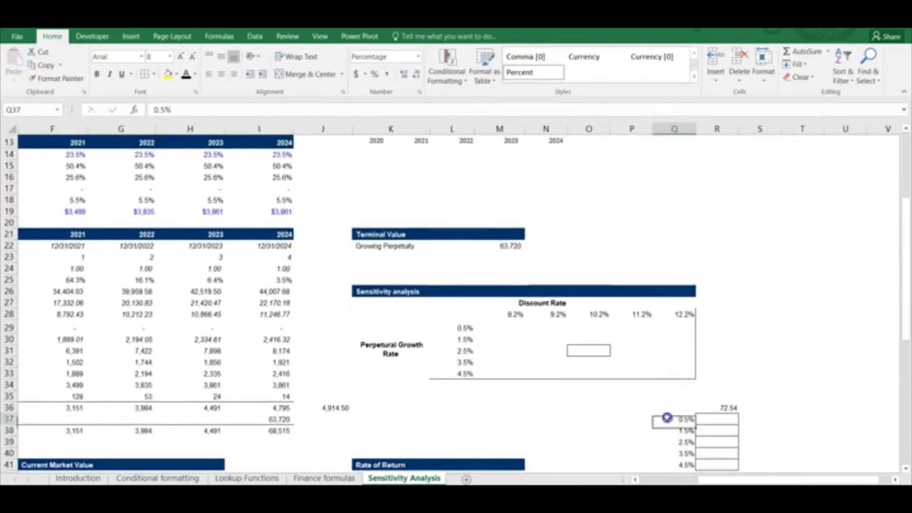
key(Down)
key(Down)
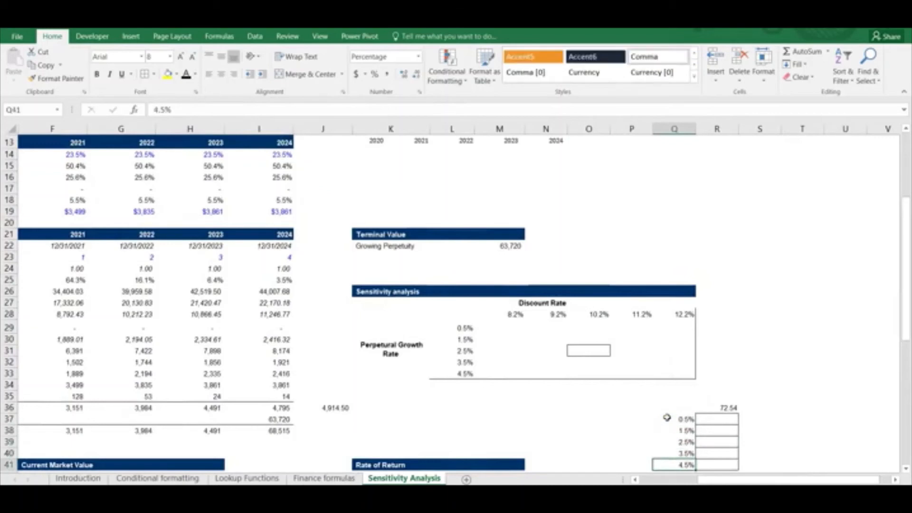
Trace the reference in R36 to the intrinsic value in M48 and inspect the formulas in both cells
click(722, 408)
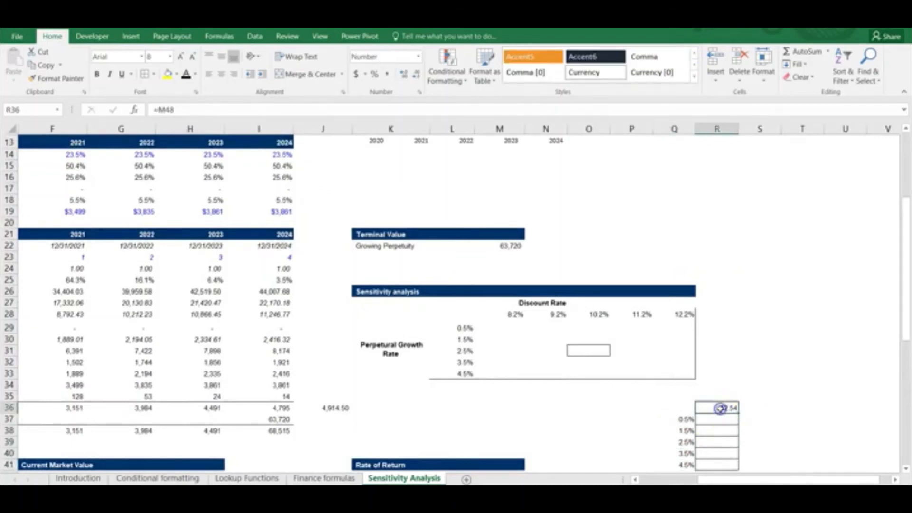
scroll(564, 375, down, 3)
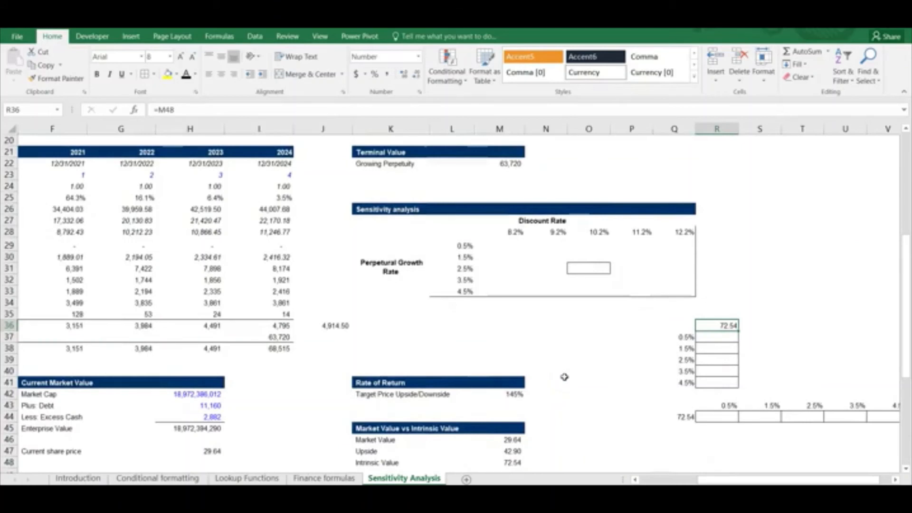
scroll(565, 376, down, 1)
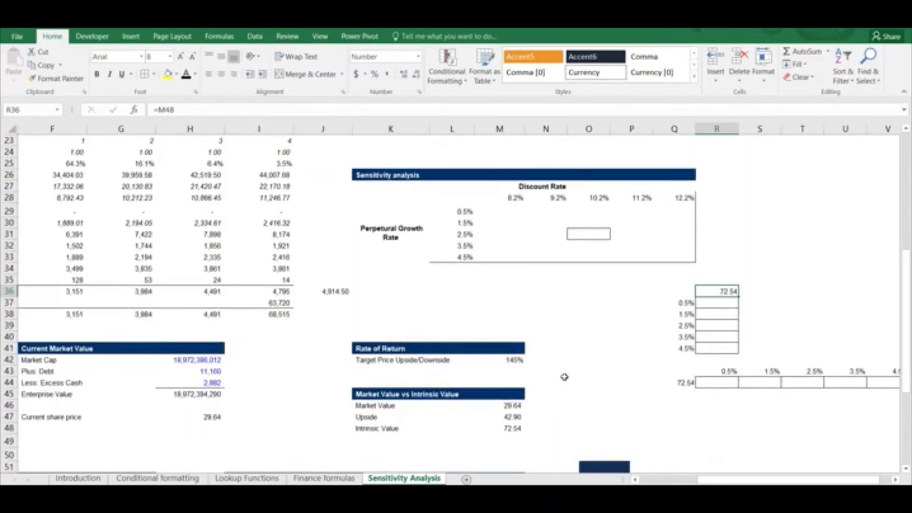
click(718, 294)
double_click(718, 295)
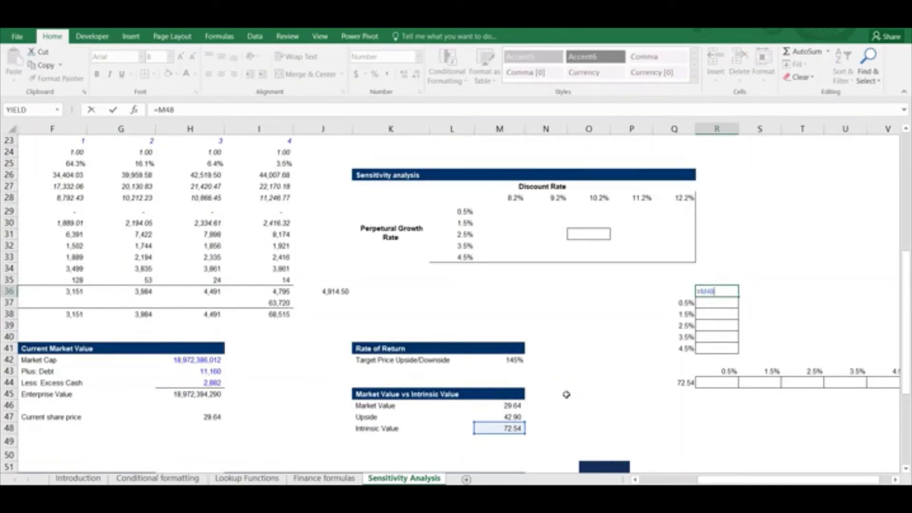
key(Return)
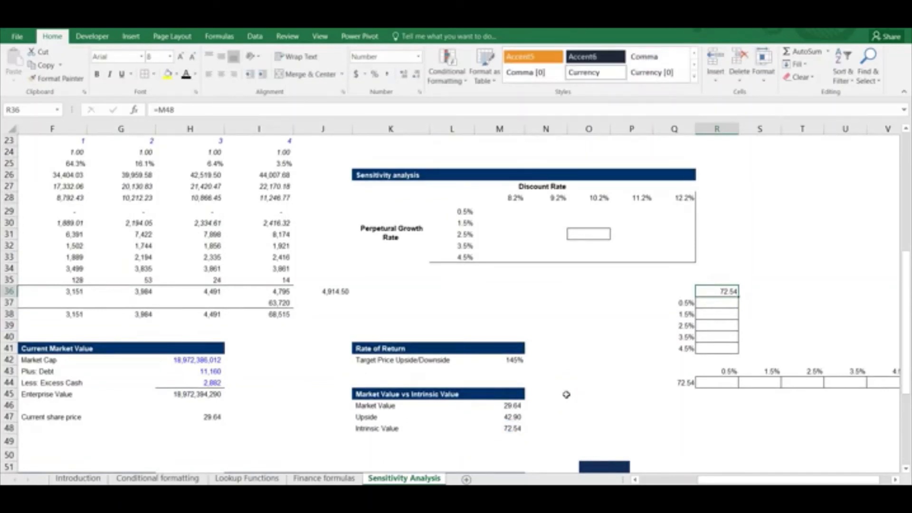
click(510, 428)
double_click(510, 429)
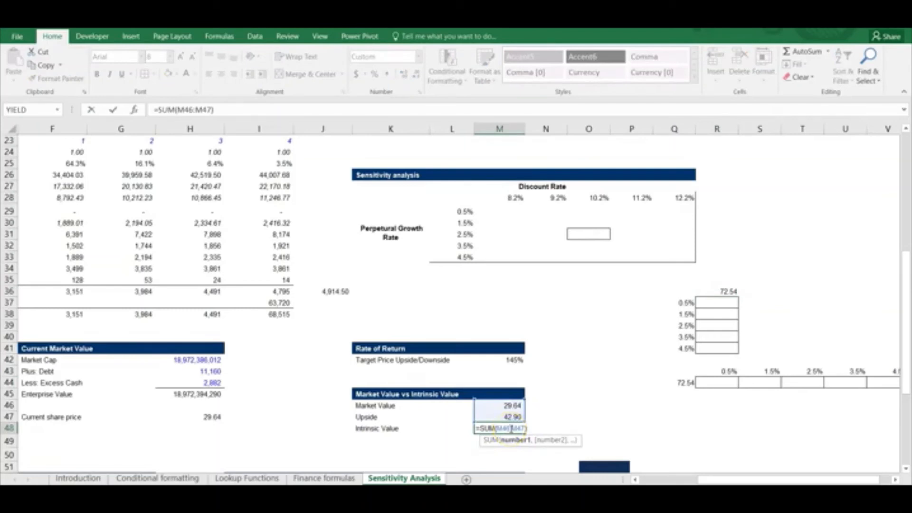
key(Escape)
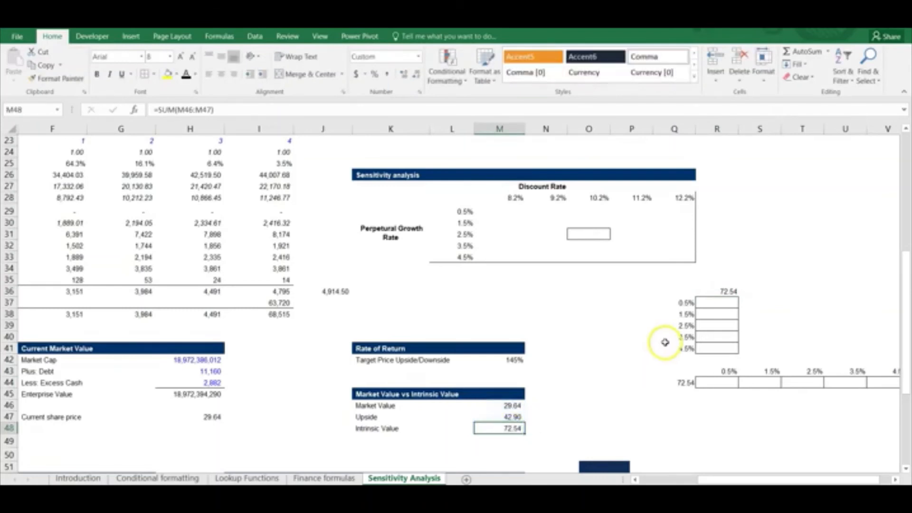
Select the vertical one-variable table range Q36:R41 and start a what-if Data Table on it
click(686, 293)
key(shift+Right)
key(shift+Down)
key(shift+Down)
key(shift+Down)
key(shift+Down)
key(shift+Down)
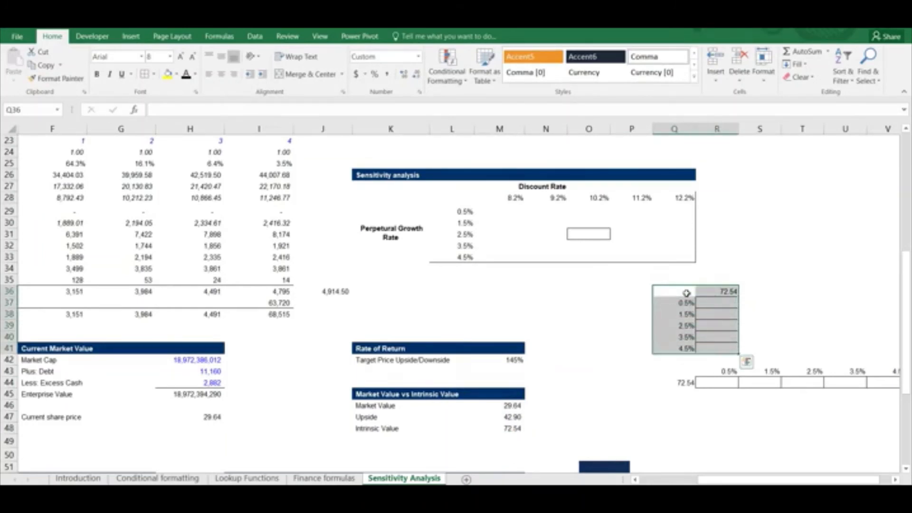
key(alt)
key(d)
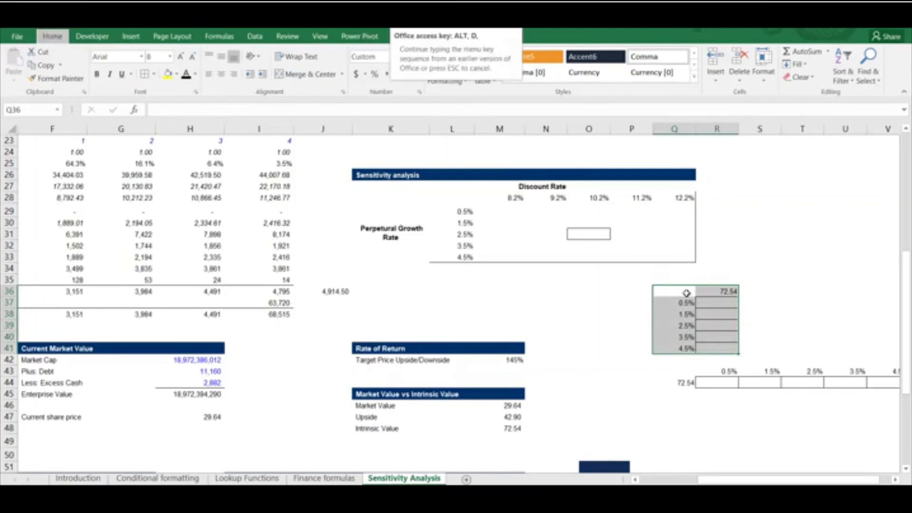
key(t)
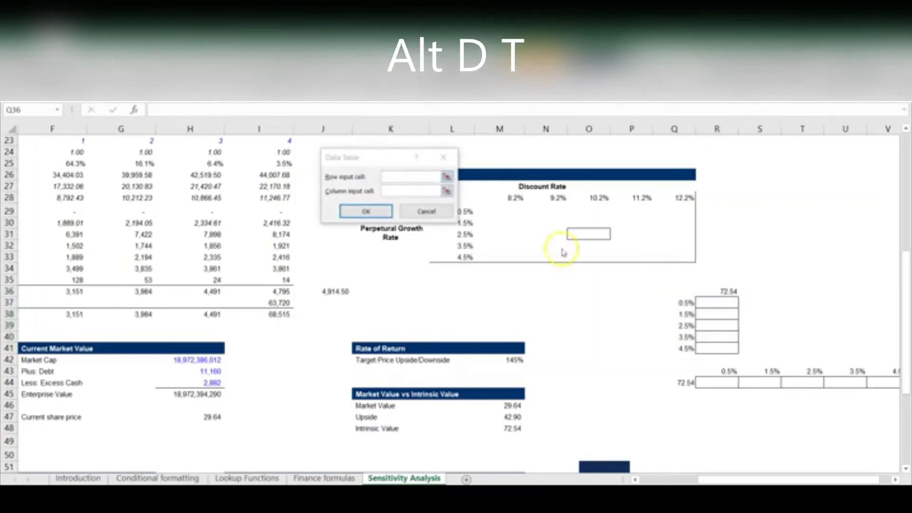
Create the data table with the perpetual growth rate in D6 as the column input cell
drag(423, 158, 491, 156)
click(506, 185)
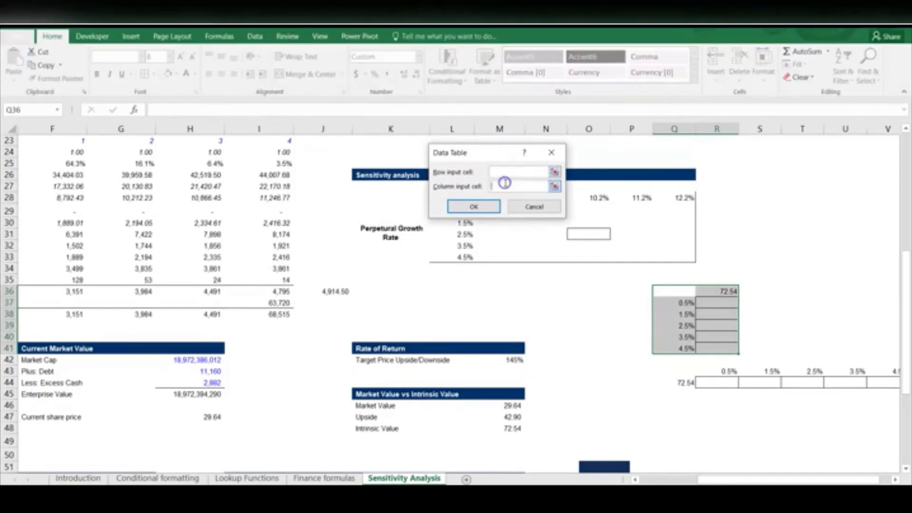
scroll(267, 188, up, 7)
scroll(268, 190, left, 5)
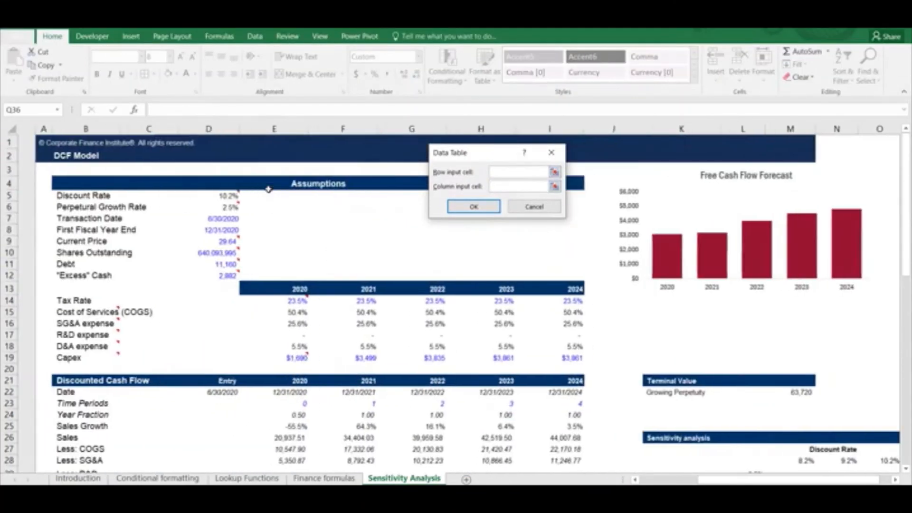
click(205, 206)
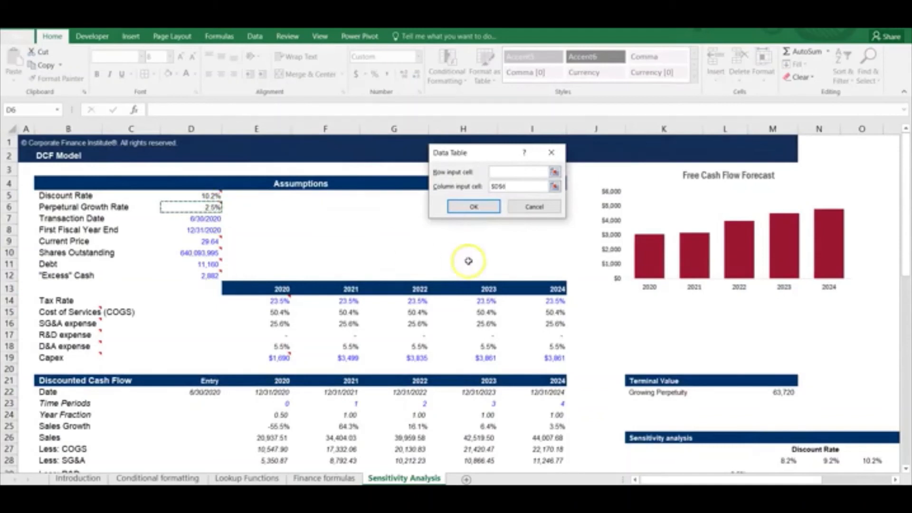
click(489, 206)
scroll(491, 208, down, 2)
scroll(492, 207, down, 5)
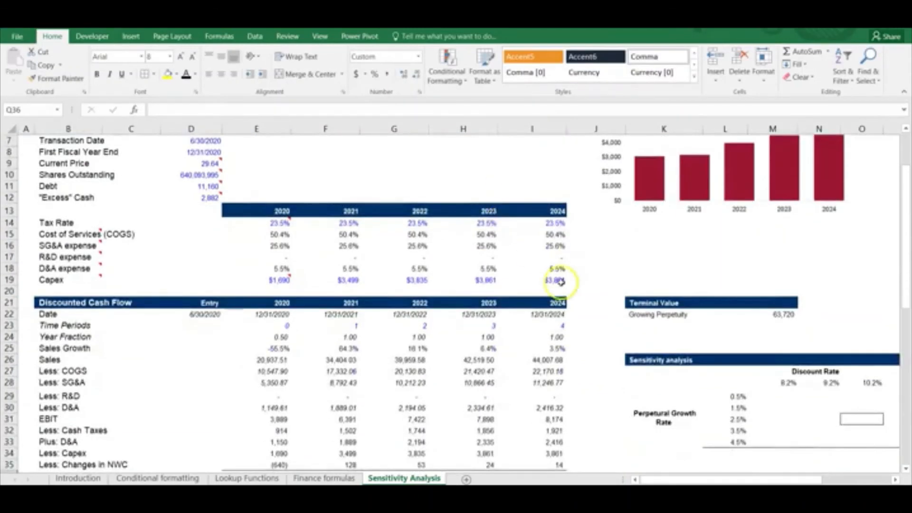
scroll(564, 397, right, 4)
scroll(561, 283, left, 1)
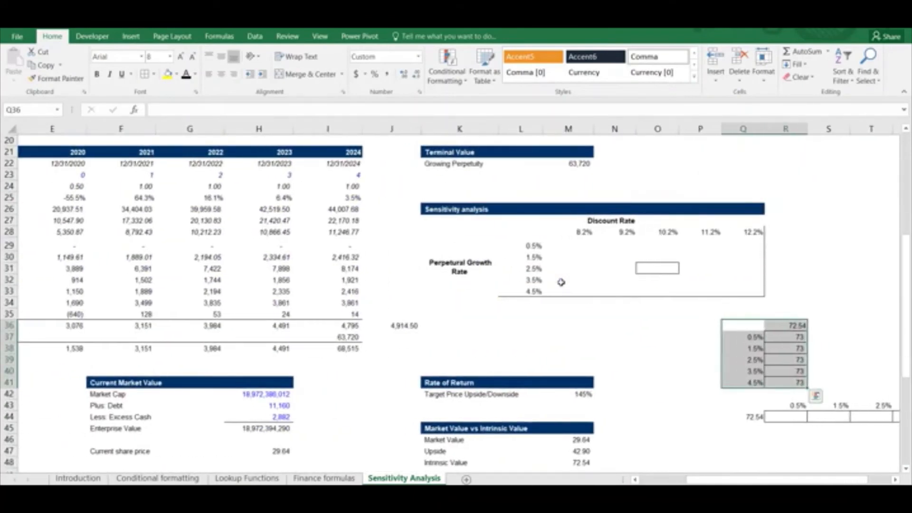
Examine the data table outputs in R37:R41 and the array formula behind them
key(Down)
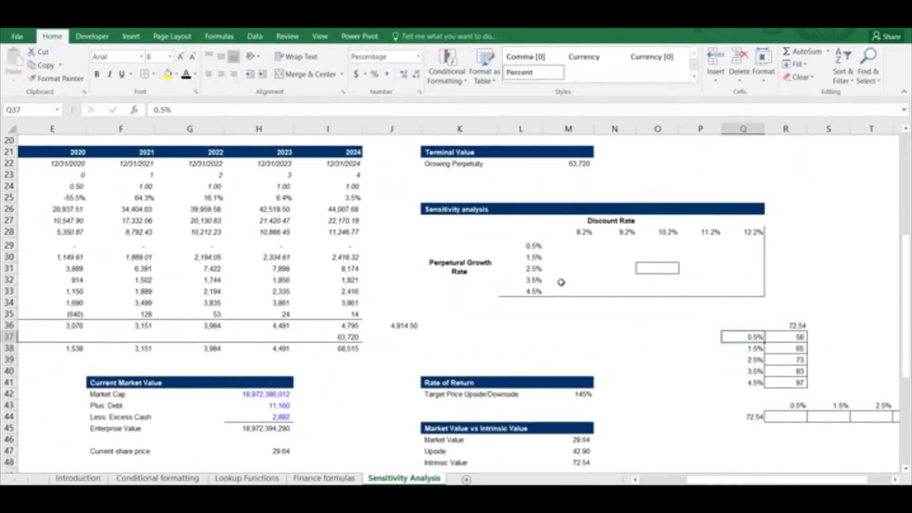
key(Right)
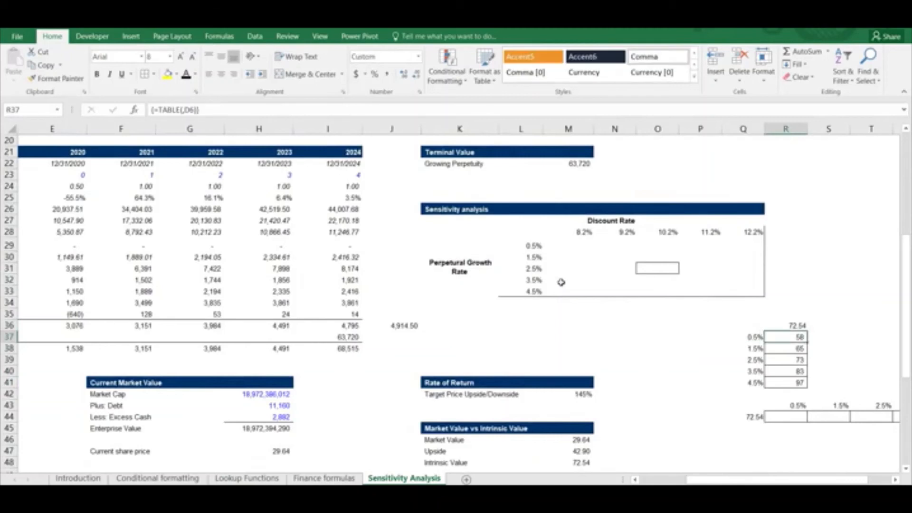
key(Down)
key(Down)
key(Down)
key(Down)
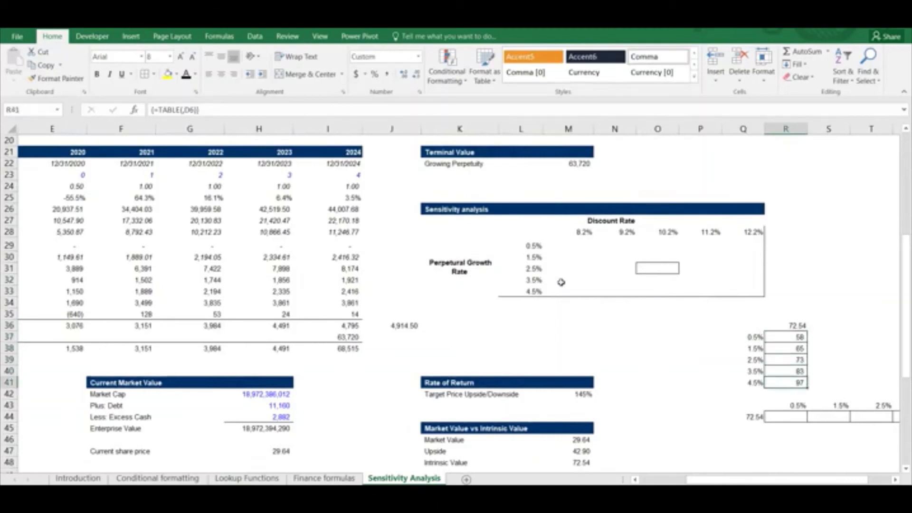
key(Up)
key(Up)
key(Up)
key(Up)
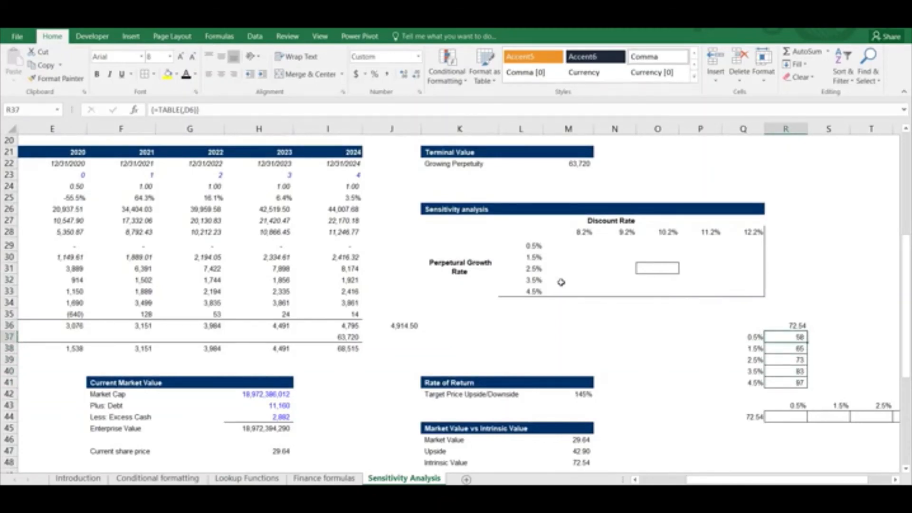
Apply the dollar accounting number format to the data table outputs in R37:R41
key(shift+Down)
key(shift+Down)
key(shift+Down)
key(shift+Down)
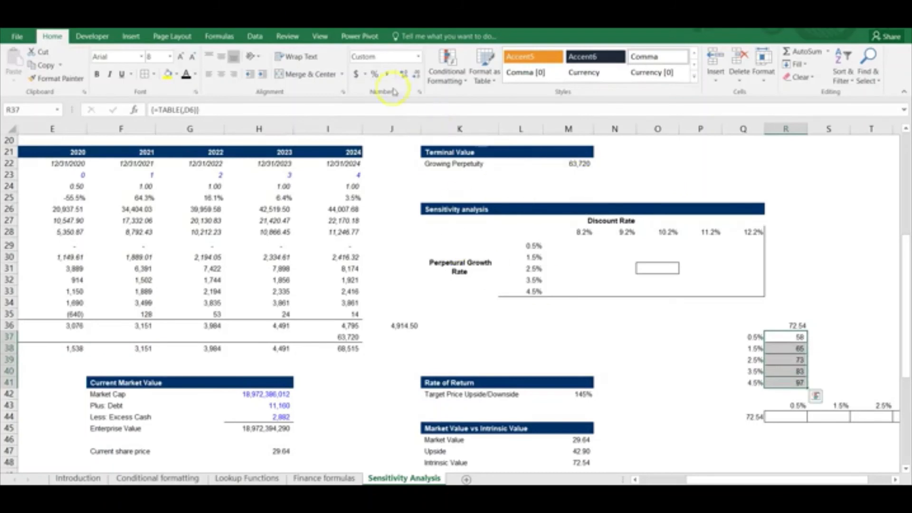
click(357, 74)
scroll(578, 324, down, 2)
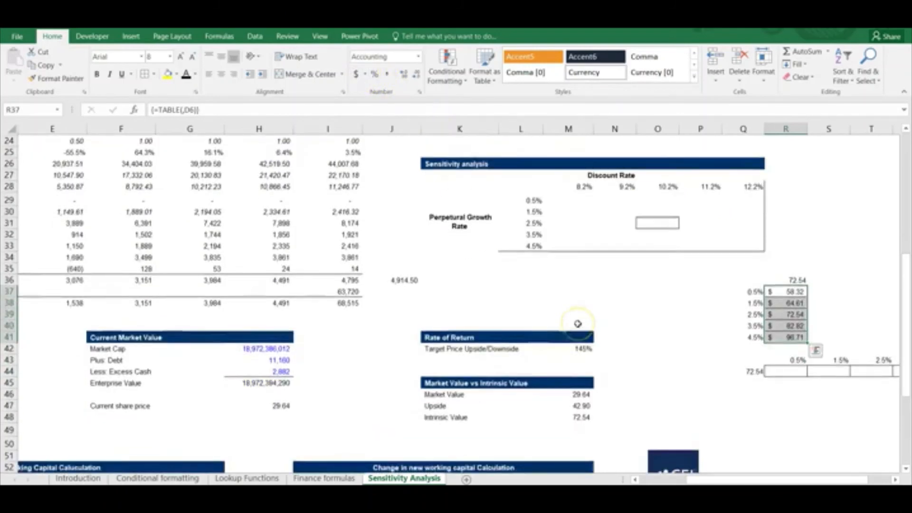
Review the growth rates in Q37:Q41 against the share values beside them
click(756, 289)
key(shift+Down)
key(shift+Down)
key(shift+Down)
key(shift+Down)
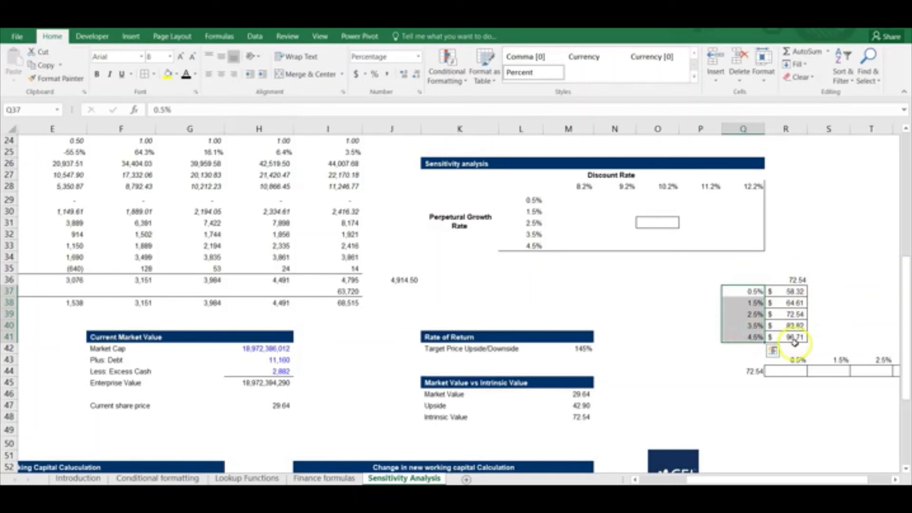
Examine the horizontal one-variable table, checking the growth rates in R43:V43 and the formula in Q44
click(739, 371)
scroll(734, 424, right, 2)
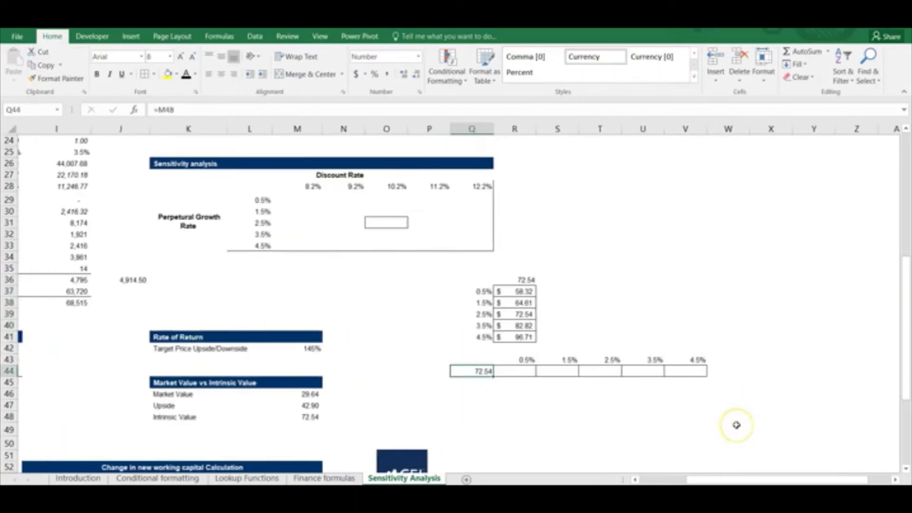
scroll(736, 425, right, 1)
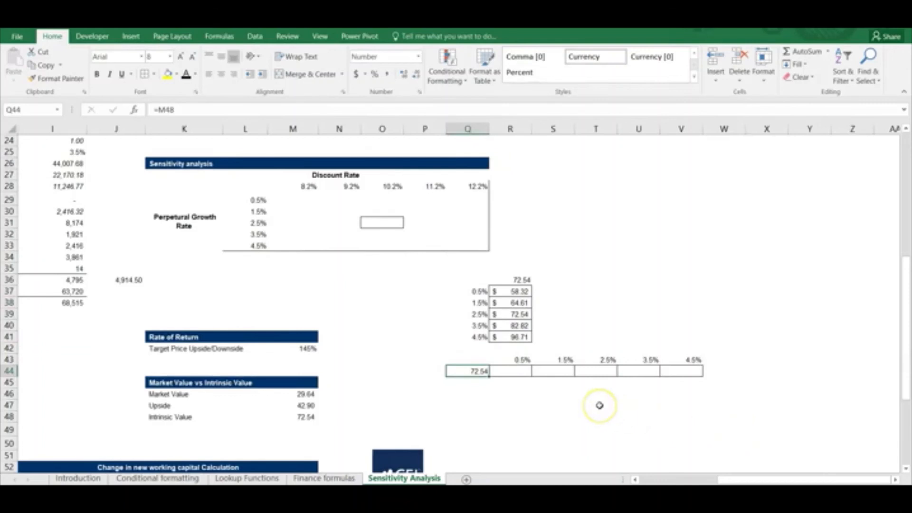
click(521, 360)
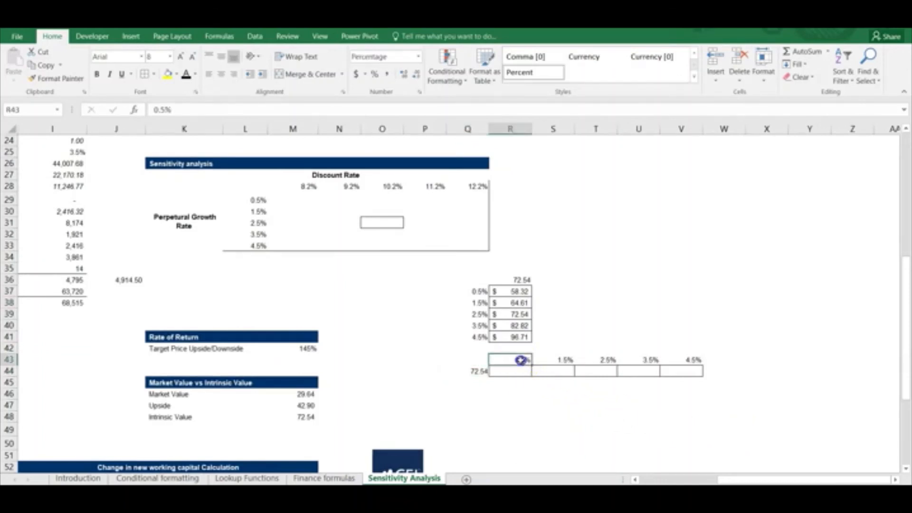
key(Right)
key(Right)
key(Right)
key(Right)
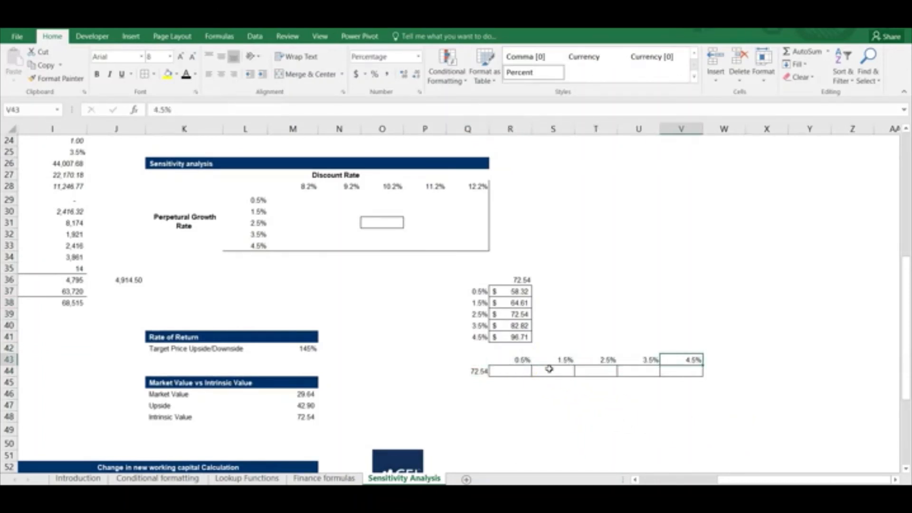
click(470, 372)
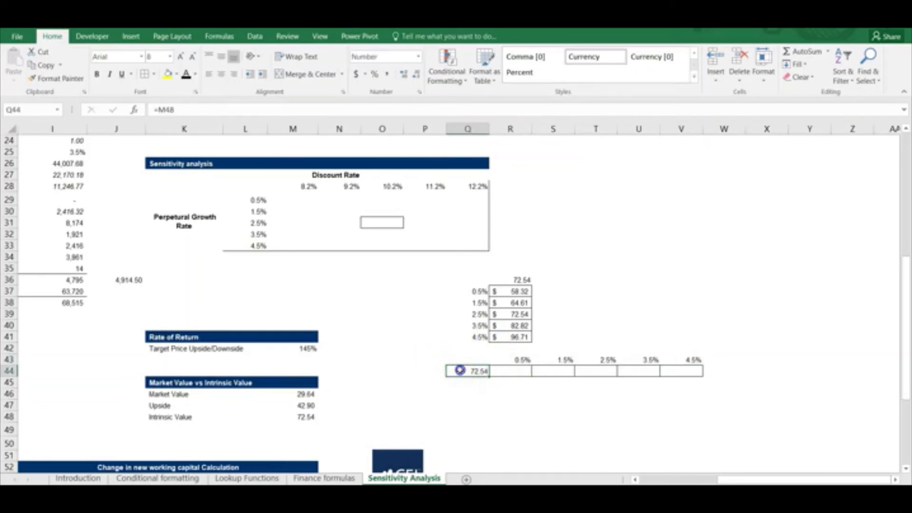
double_click(459, 371)
key(Escape)
Create a one-variable data table over Q43:V44 with the perpetual growth rate in D6 as its row input cell
key(Up)
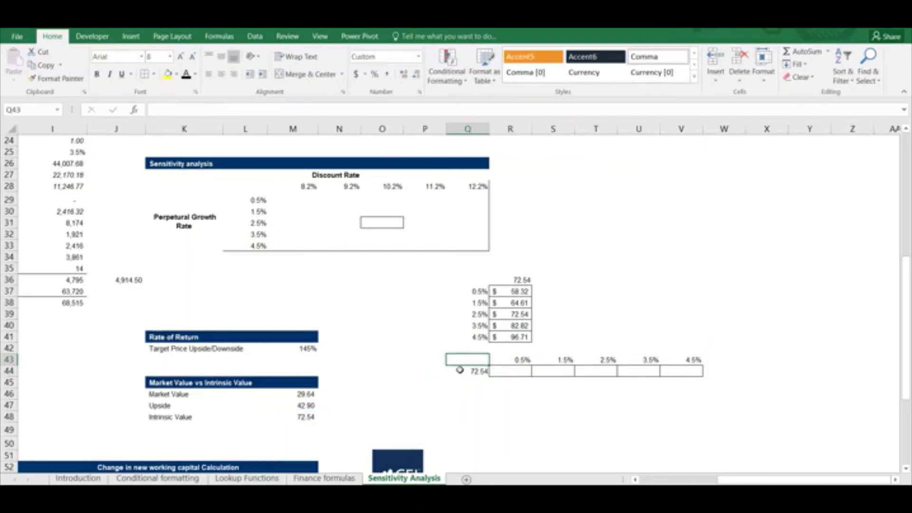
key(shift+Down)
key(shift+Right)
key(shift+Right)
key(shift+Right)
key(shift+Right)
key(shift+Right)
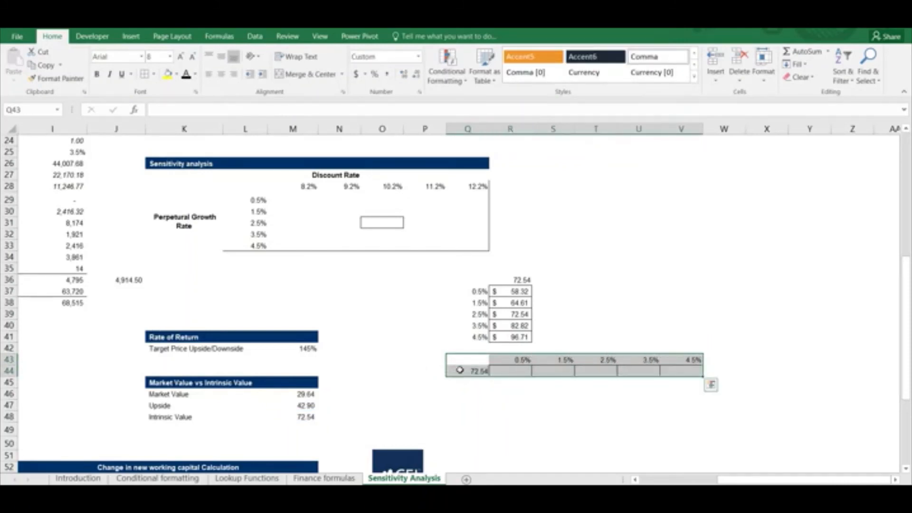
key(alt+d)
key(t)
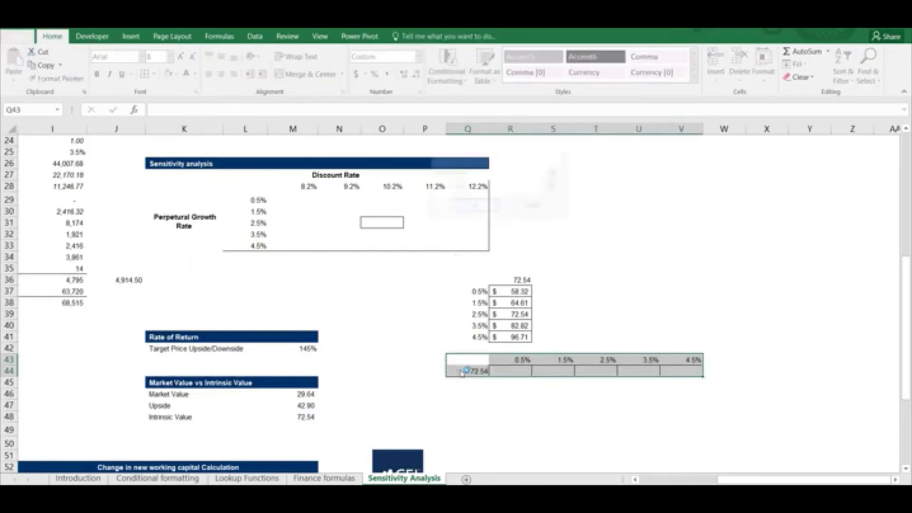
click(522, 174)
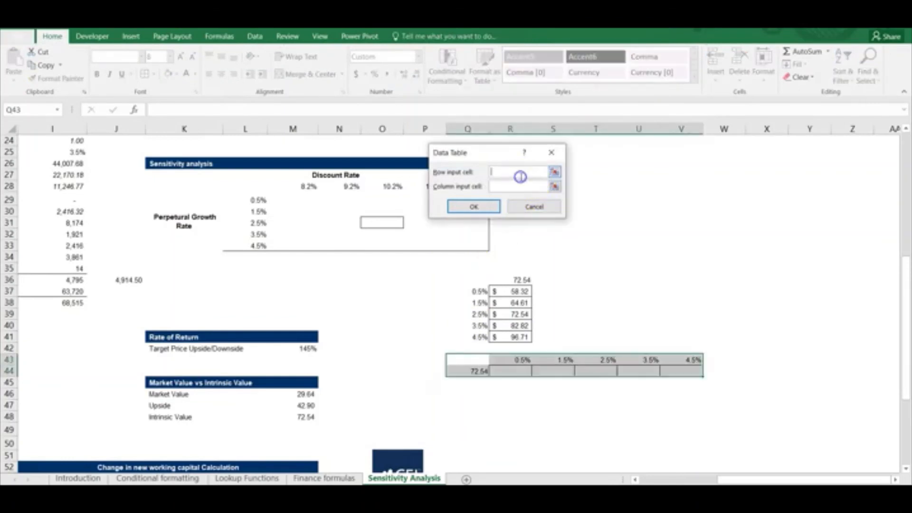
scroll(292, 260, up, 8)
scroll(292, 260, left, 5)
scroll(293, 260, left, 3)
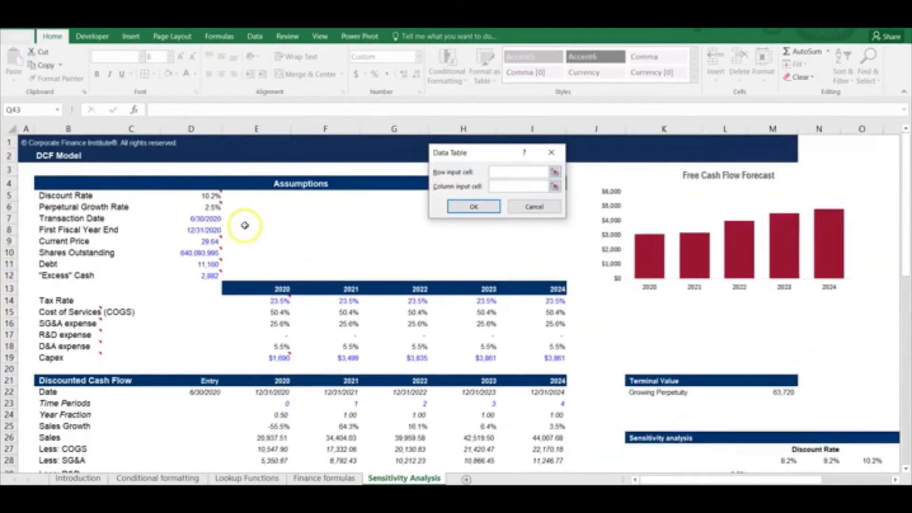
click(211, 207)
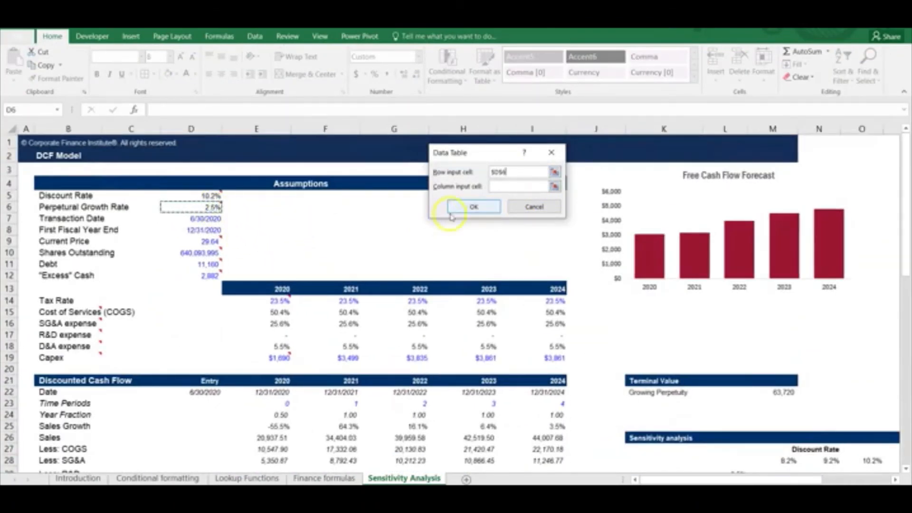
click(474, 206)
scroll(578, 326, down, 6)
scroll(579, 326, right, 5)
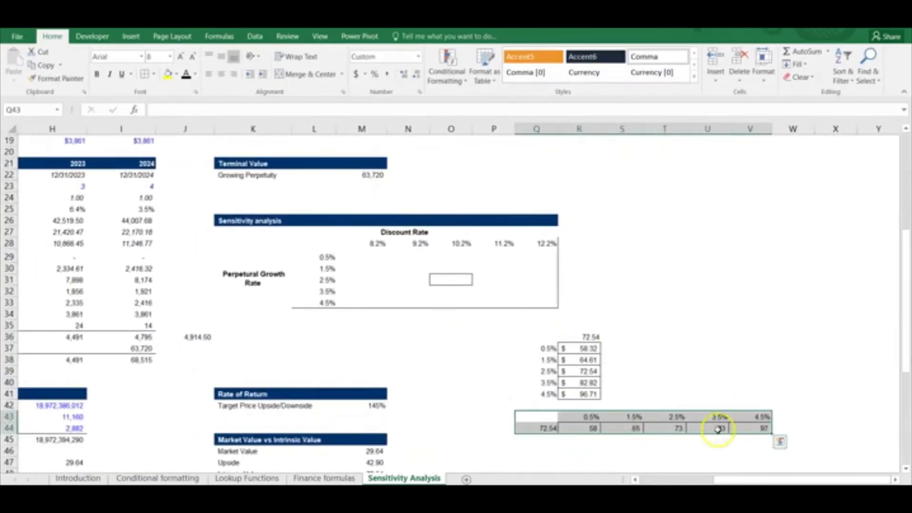
Apply the dollar accounting number format to the horizontal data table outputs in R44:V44
click(582, 450)
click(581, 428)
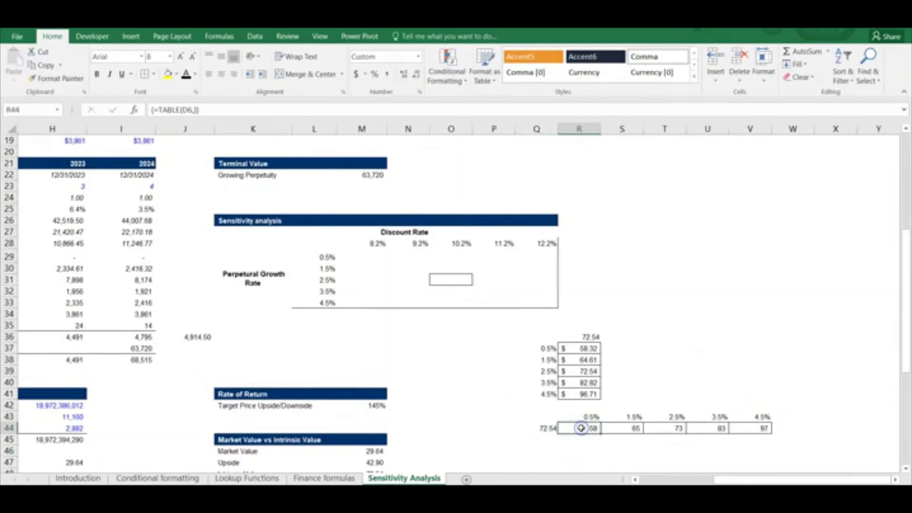
key(ctrl+shift+Right)
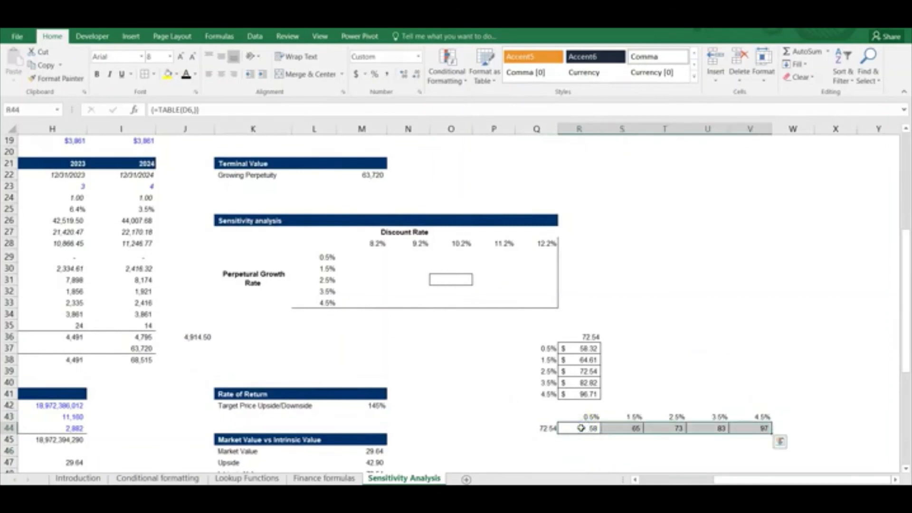
click(356, 74)
click(582, 371)
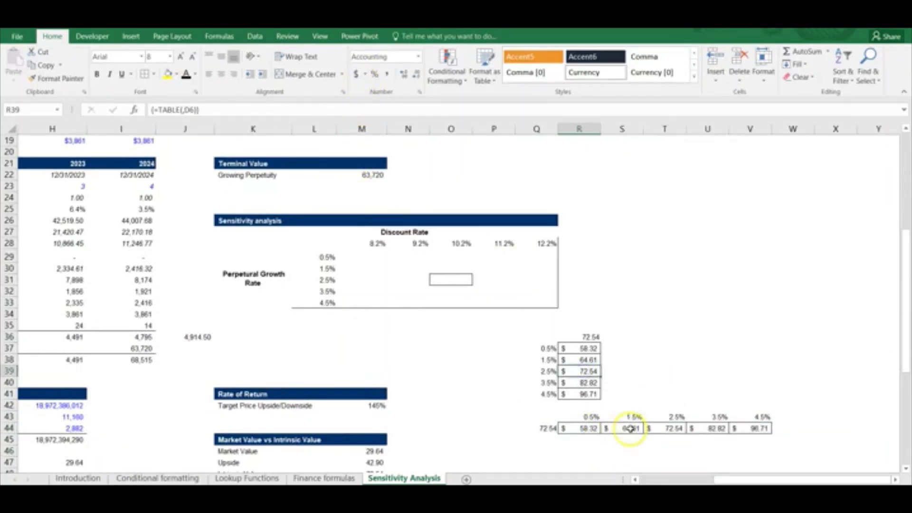
click(679, 370)
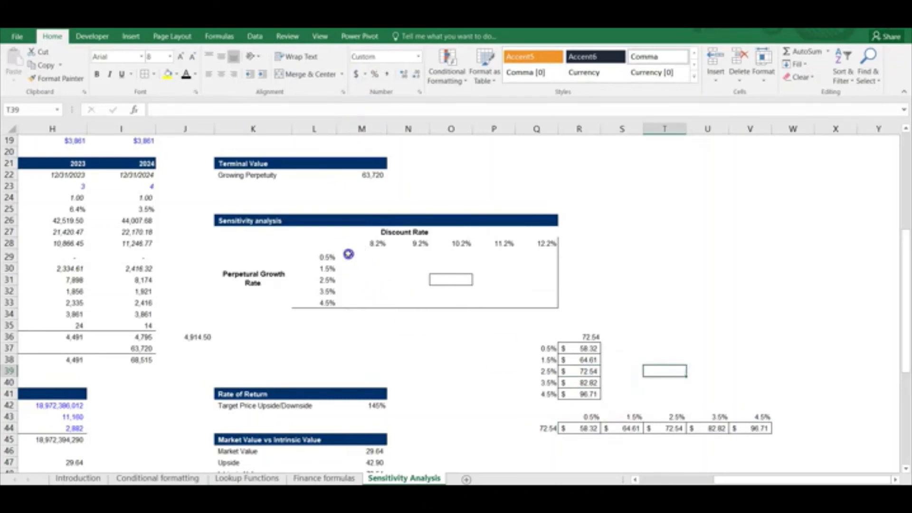
Examine the empty two-variable table, checking the growth rates in L29:L33 and the discount rates in M28:Q28
click(349, 255)
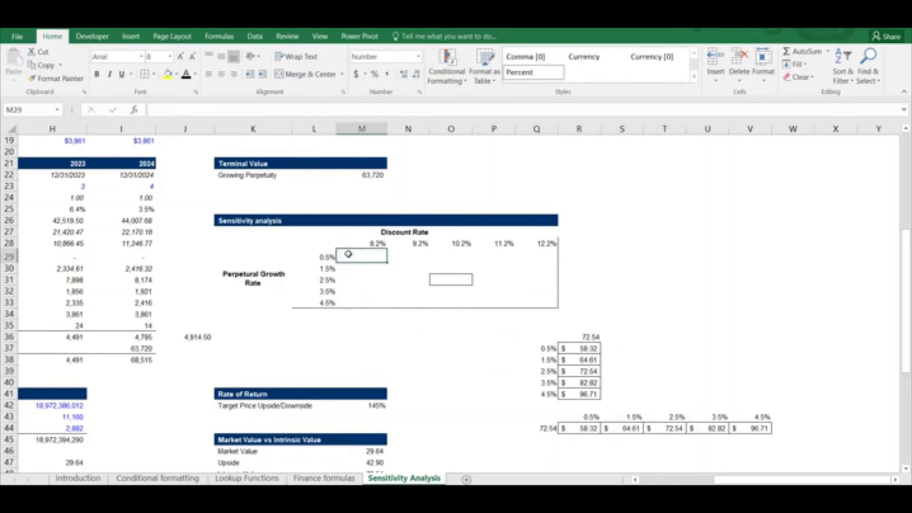
scroll(348, 254, left, 4)
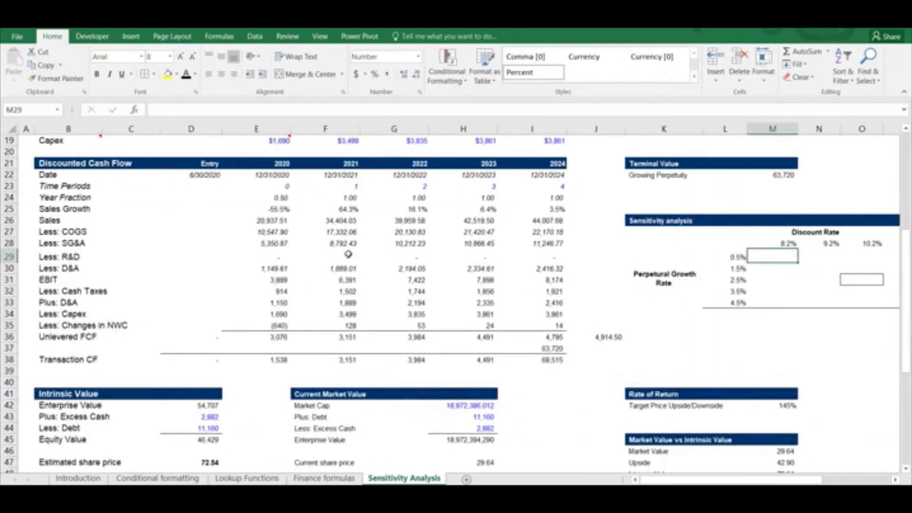
key(Up)
key(Left)
scroll(533, 332, right, 3)
scroll(534, 332, up, 1)
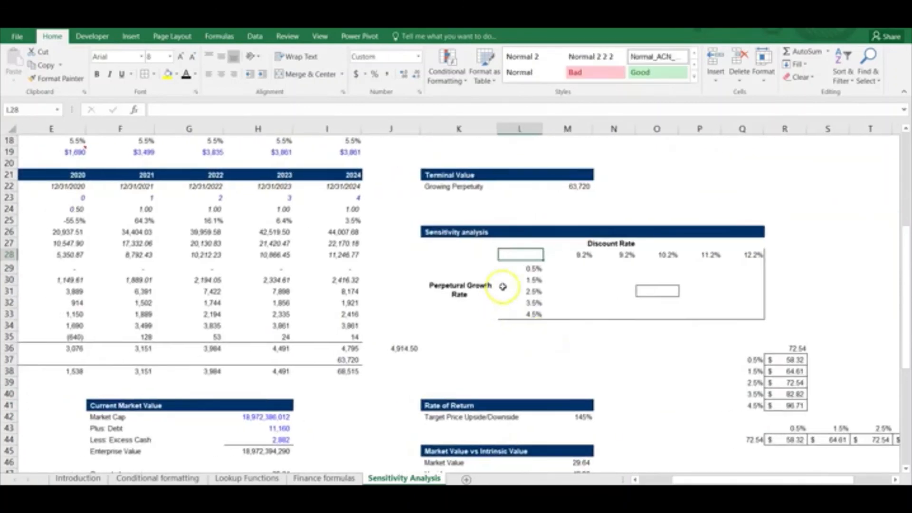
drag(532, 269, 533, 312)
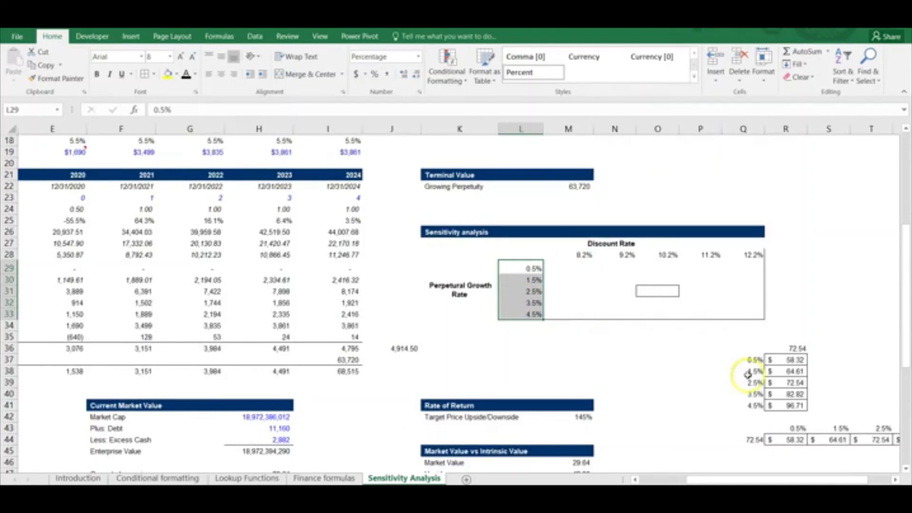
click(583, 256)
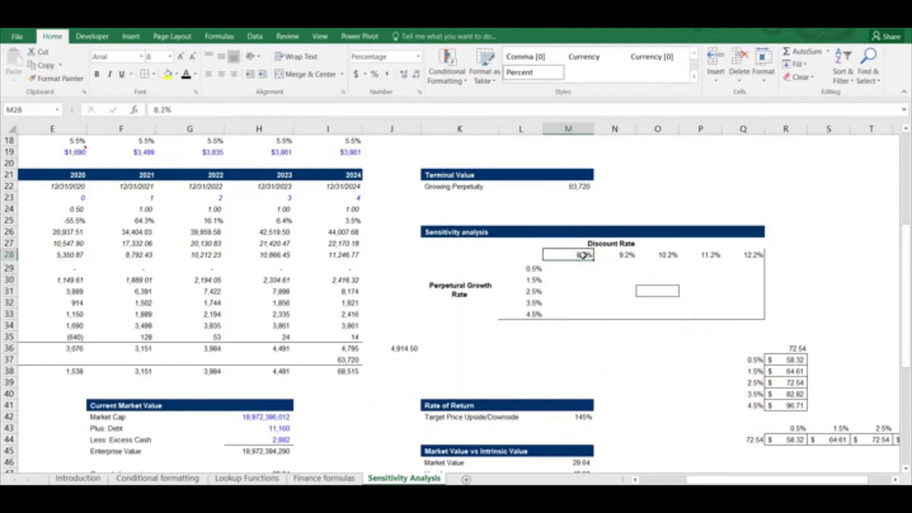
key(ctrl+shift+Right)
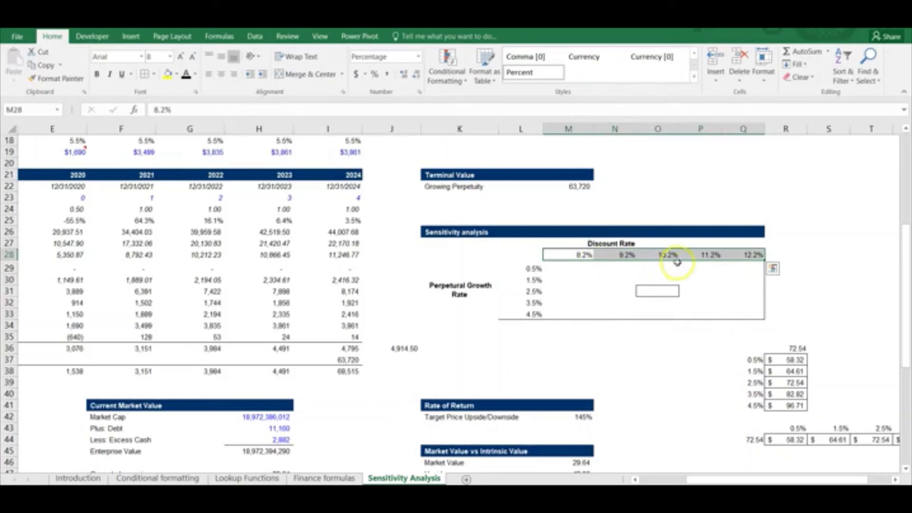
Link the two-variable table's corner cell L28 to the intrinsic value with =M48
click(535, 267)
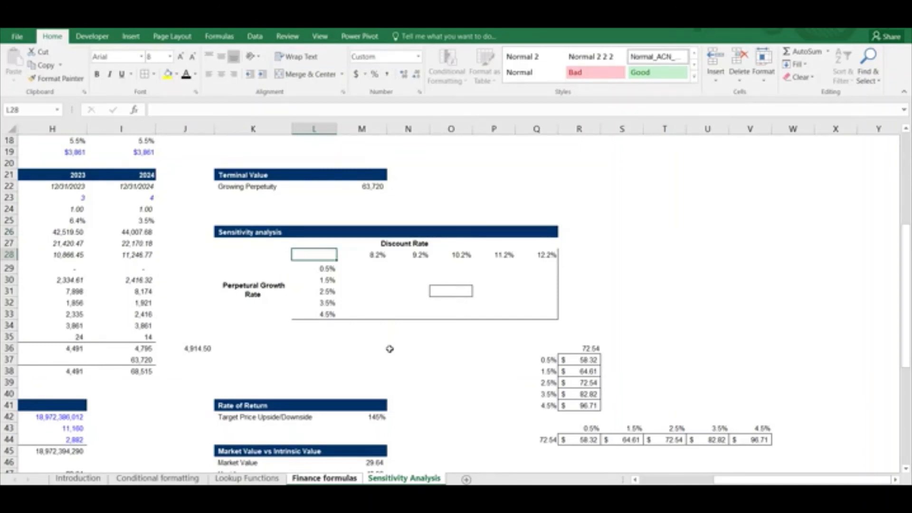
text(=)
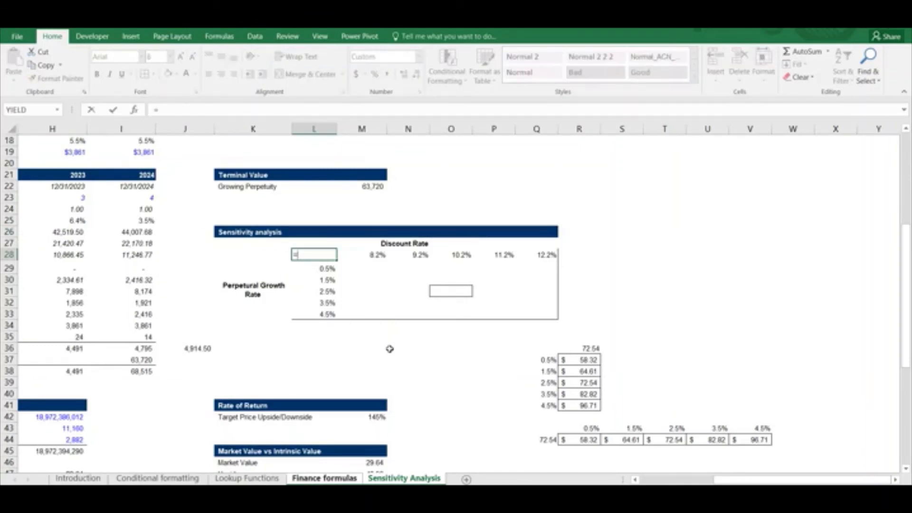
scroll(390, 349, down, 2)
click(370, 428)
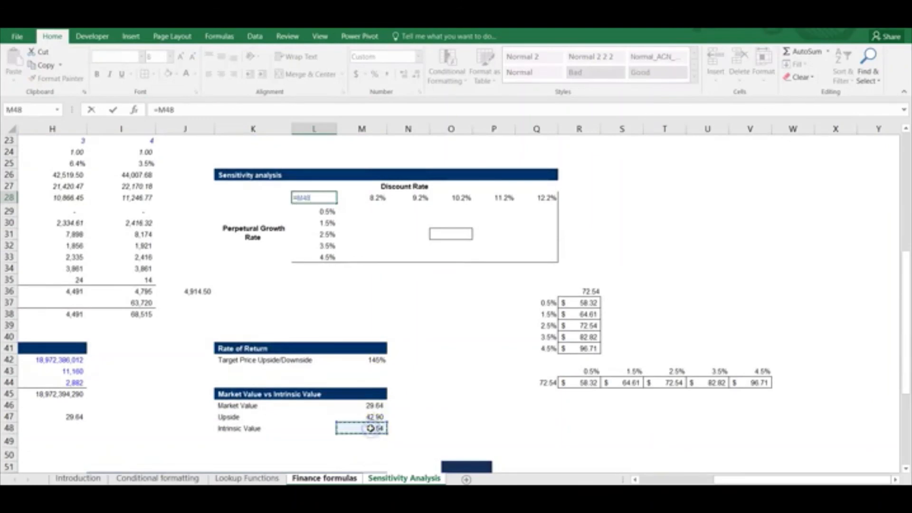
key(ctrl+Return)
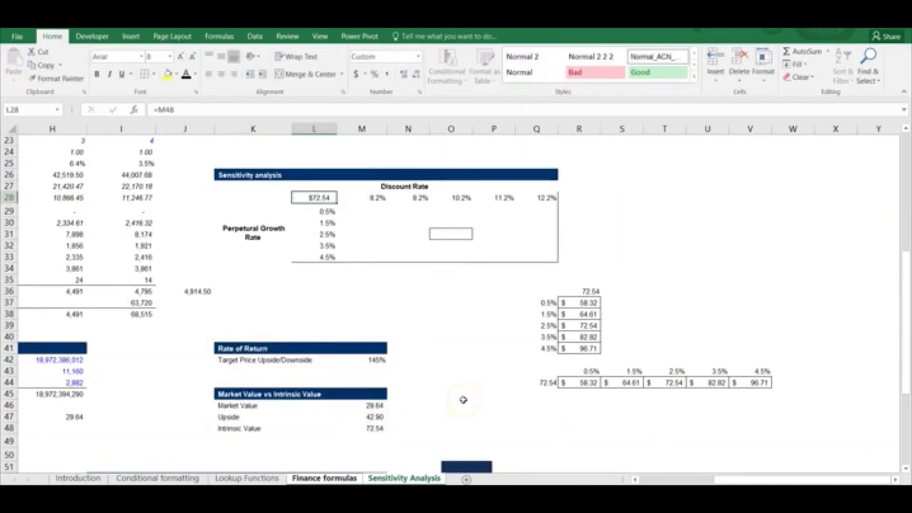
Create a two-variable data table over L28:Q33 with discount rate D5 as row input and growth rate D6 as column input
key(ctrl+shift+Right)
key(ctrl+shift+Down)
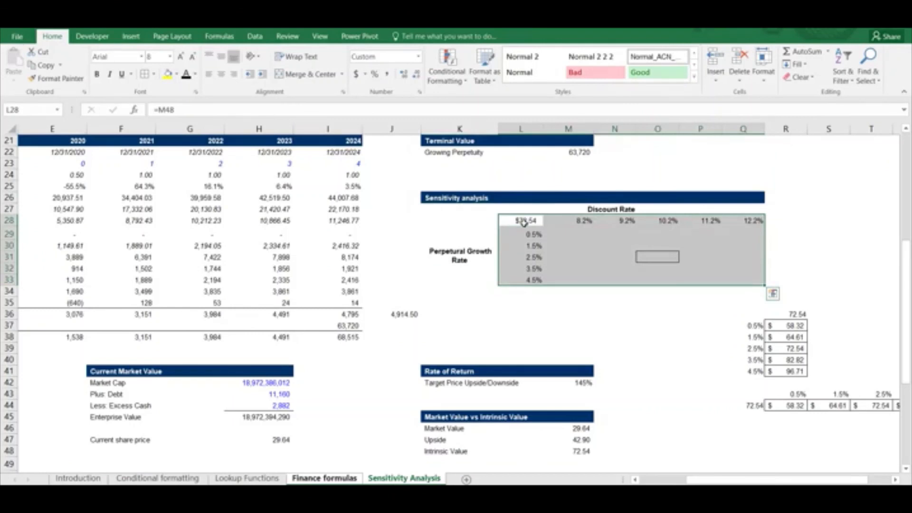
click(255, 36)
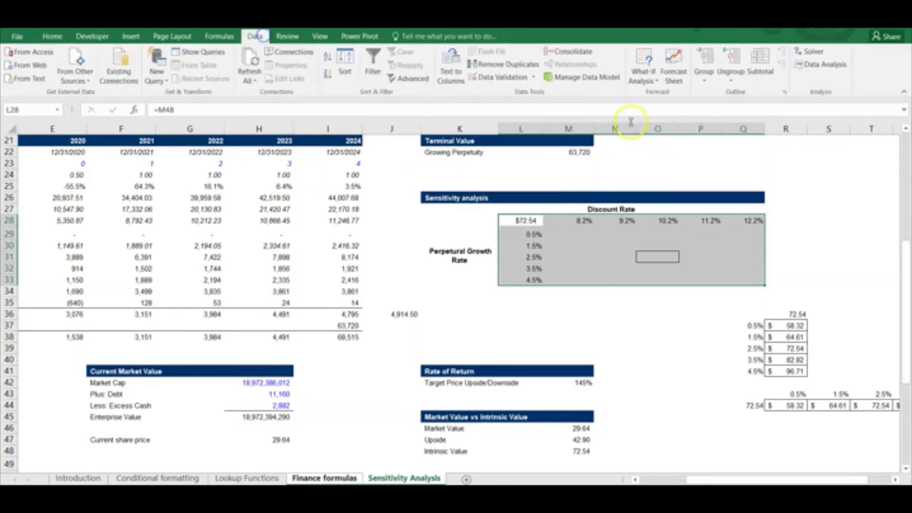
click(647, 76)
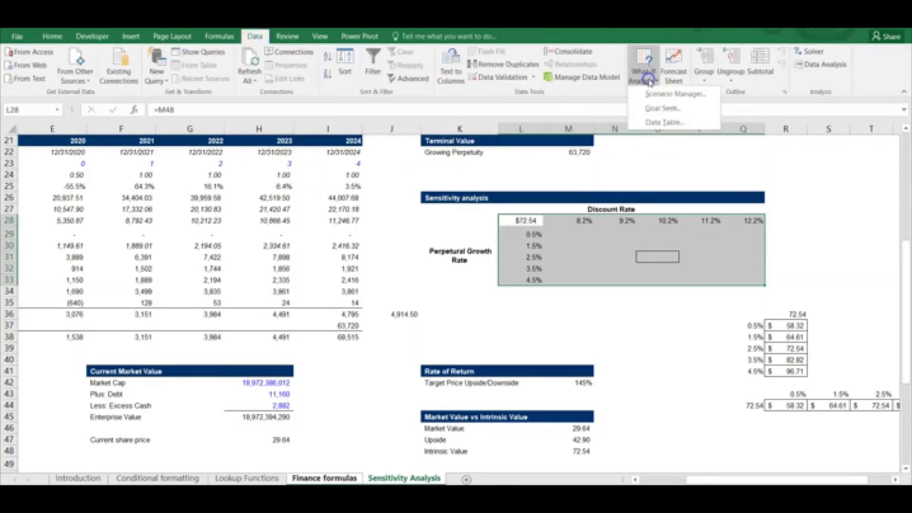
click(668, 121)
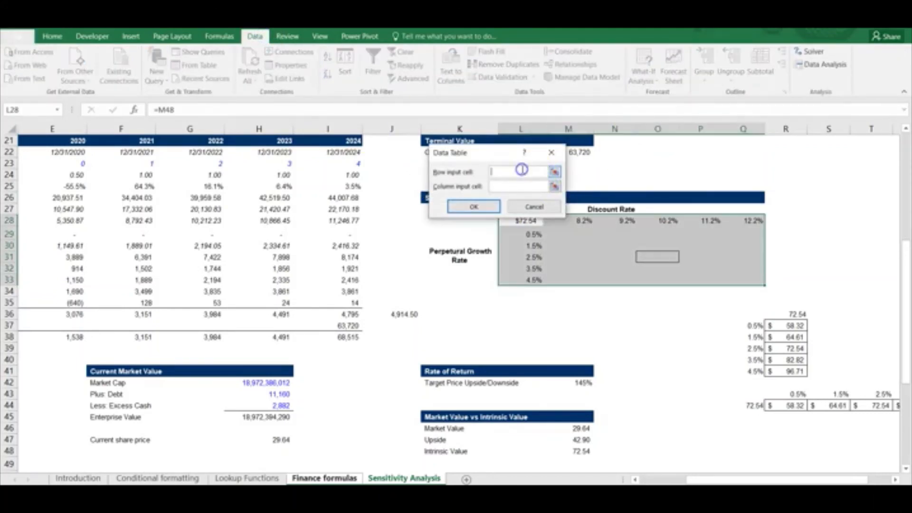
scroll(413, 279, up, 2)
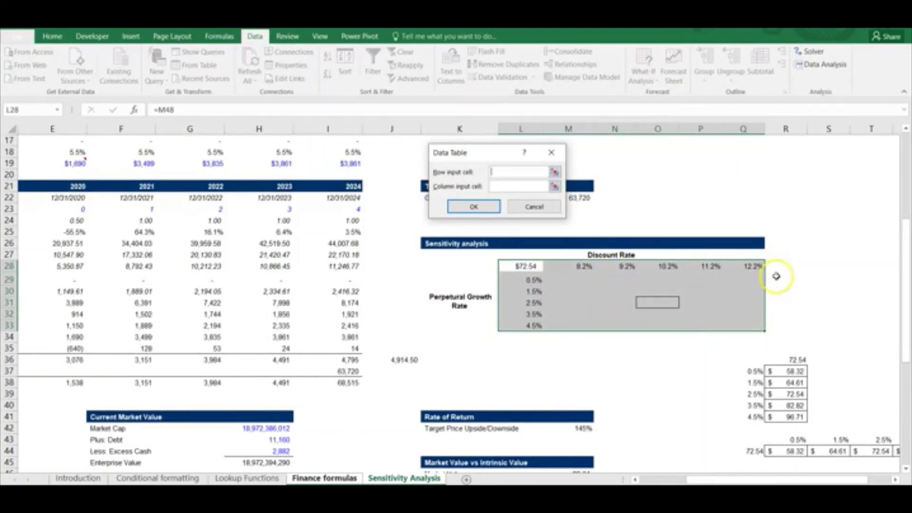
middle_click(328, 283)
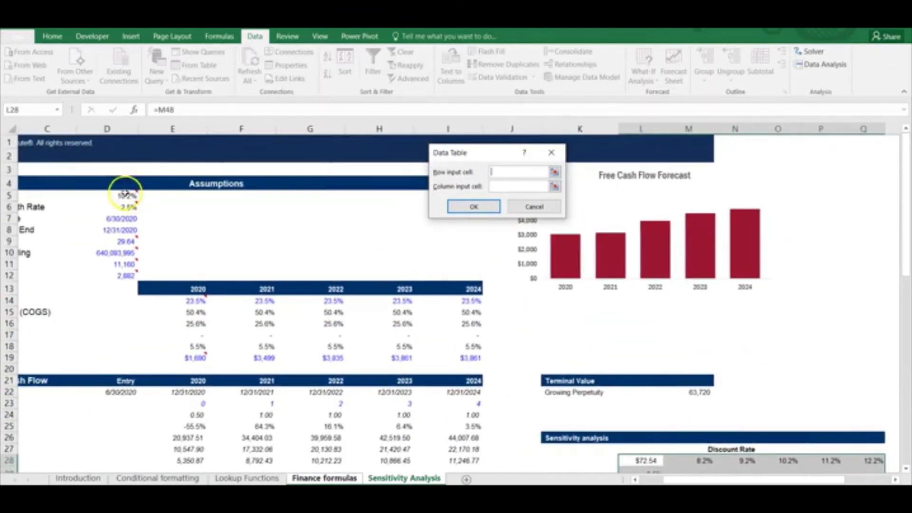
click(122, 195)
click(517, 187)
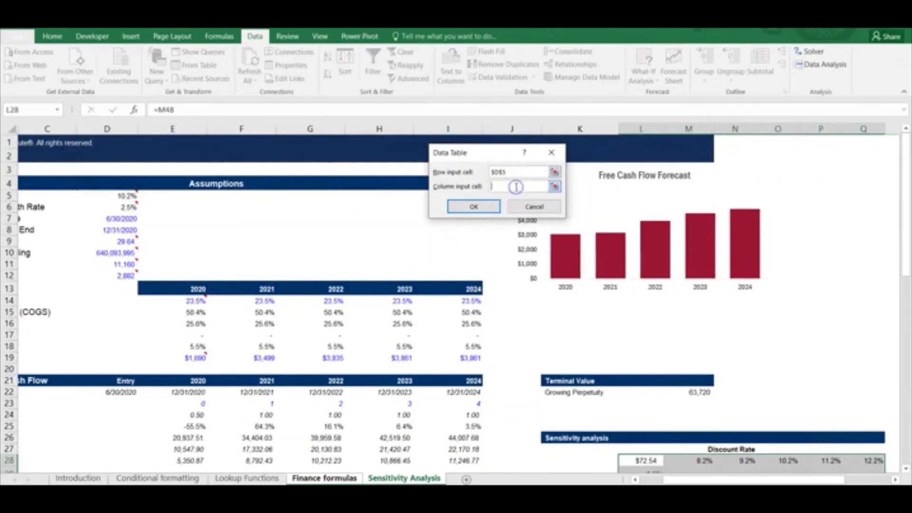
click(125, 206)
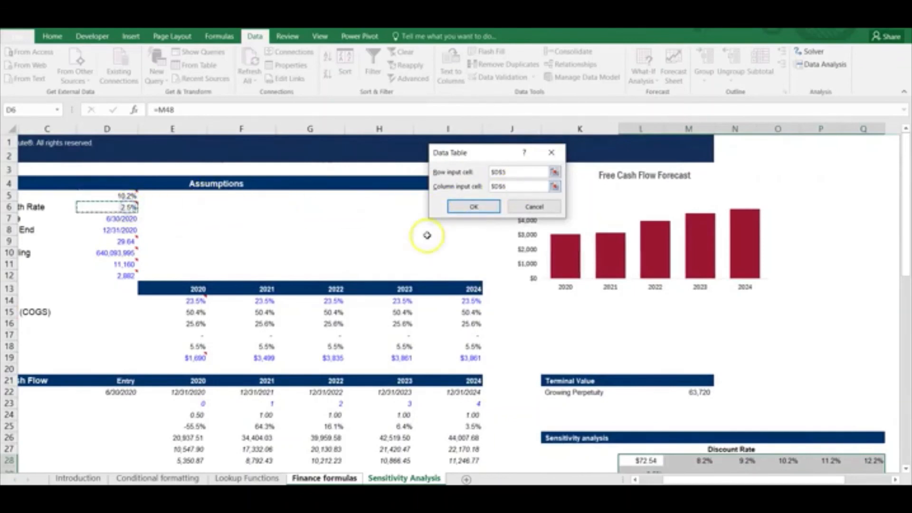
scroll(585, 298, down, 3)
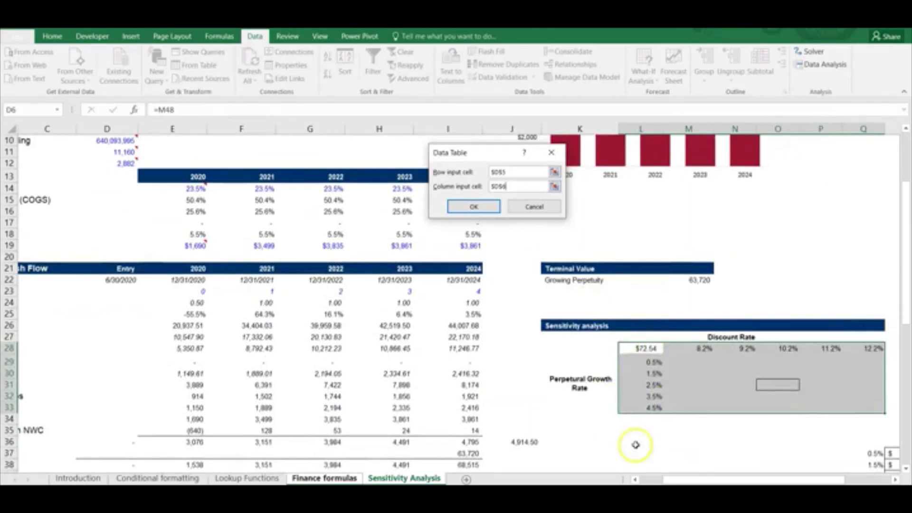
click(473, 206)
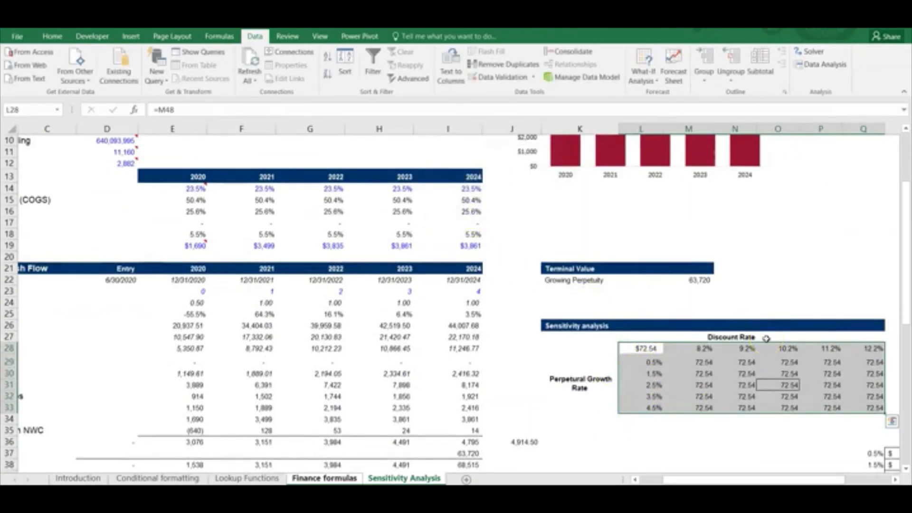
Examine the two-variable table's outputs and the array formula behind cell Q33
click(791, 420)
scroll(792, 421, right, 2)
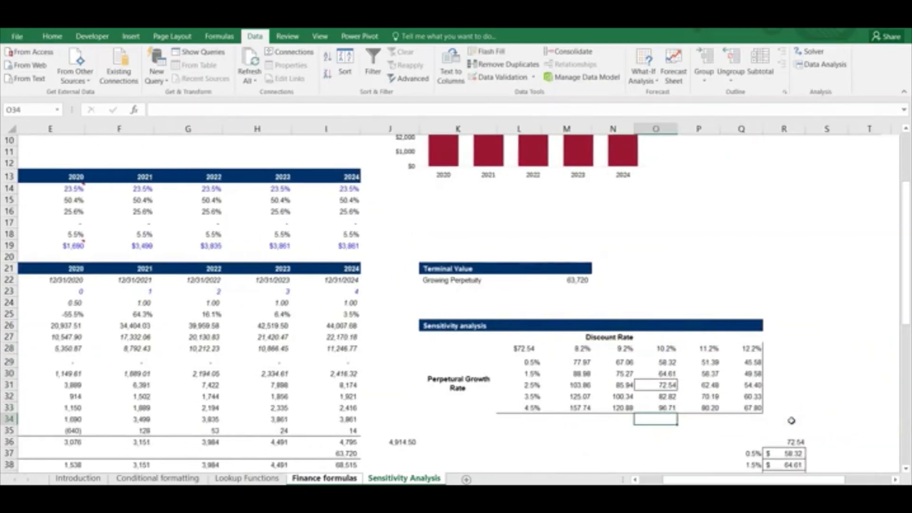
scroll(792, 421, down, 2)
click(747, 360)
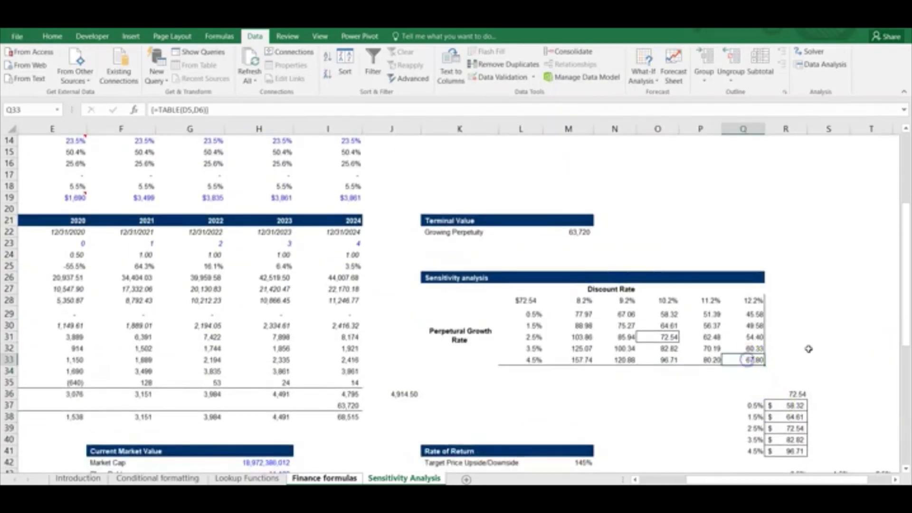